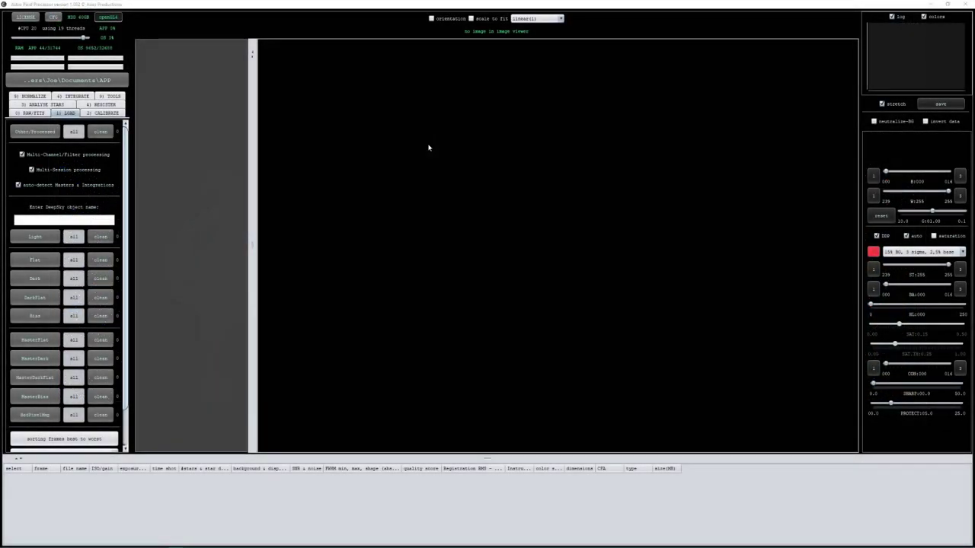
Start adding light frames and browse to the Bubble Nebula folder inside Astrop on the Storage (G:) drive
{"action": "left_click", "coordinate": [38, 238]}
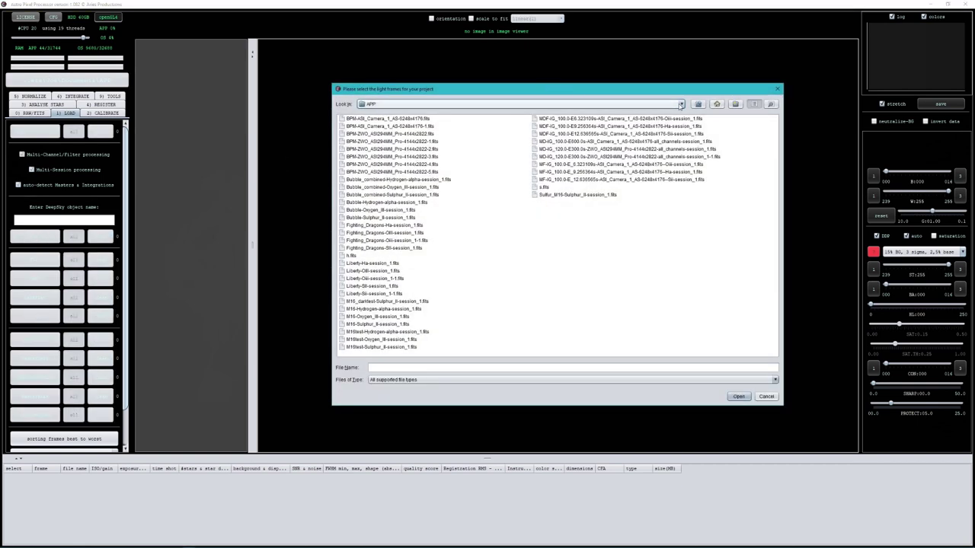
{"action": "left_click", "coordinate": [681, 104]}
{"action": "left_click", "coordinate": [504, 143]}
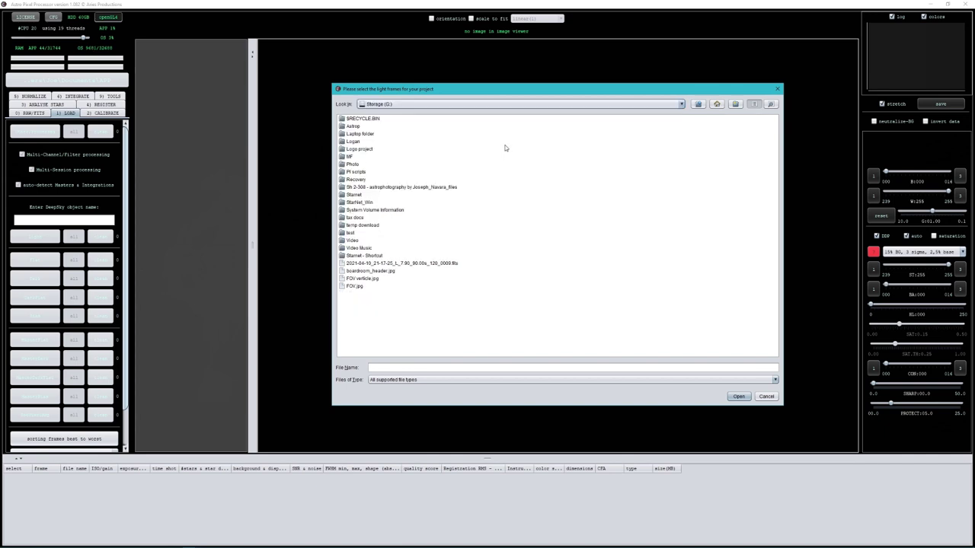
{"action": "left_click", "coordinate": [355, 127]}
{"action": "double_click", "coordinate": [355, 127]}
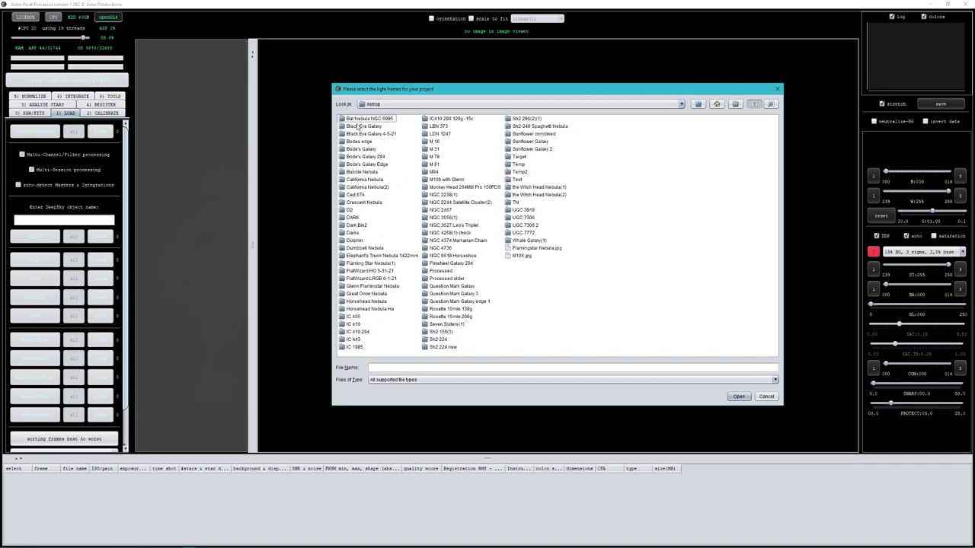
{"action": "double_click", "coordinate": [369, 173]}
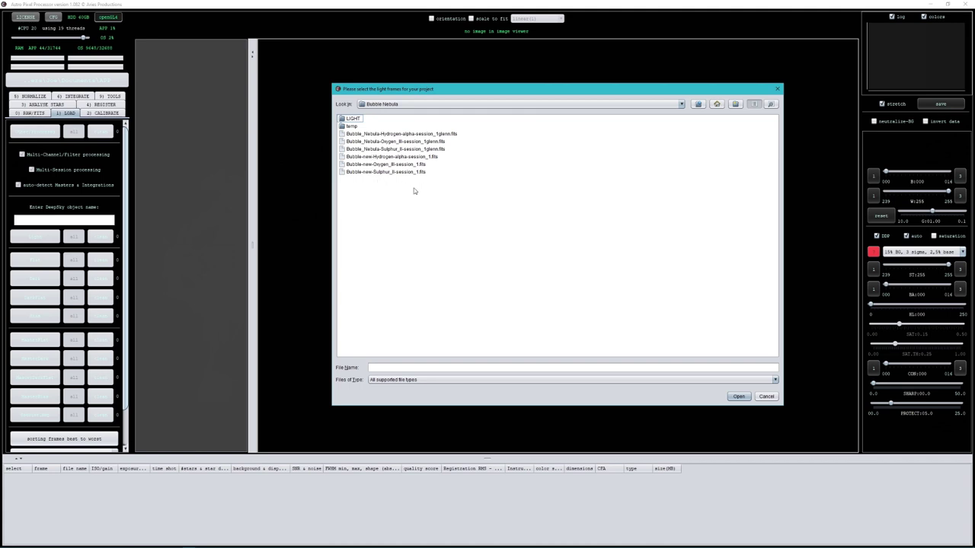
Load all six Bubble FITS integrations as light frames, using the FILTER header tag for channels and only 1 session
{"action": "left_click", "coordinate": [399, 135]}
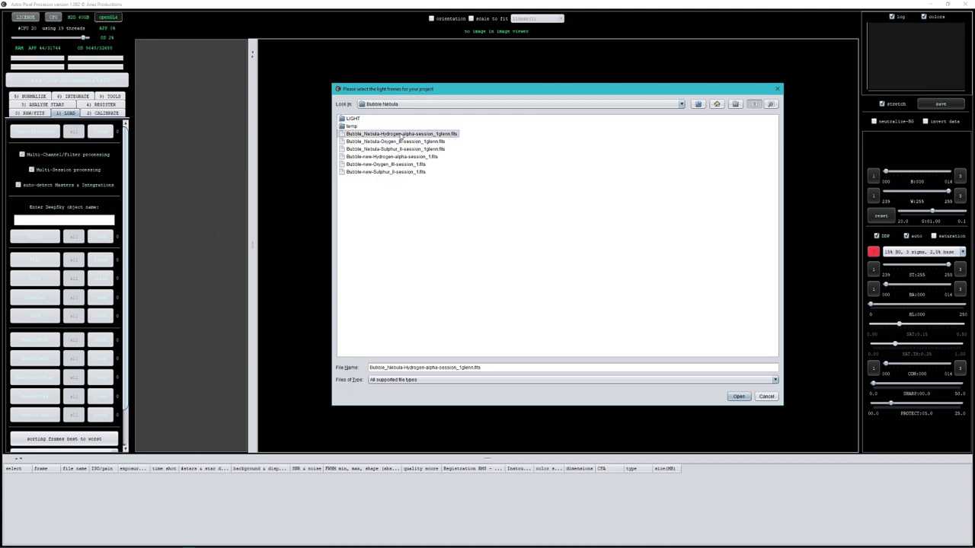
{"action": "left_click", "coordinate": [396, 172], "text": "shift"}
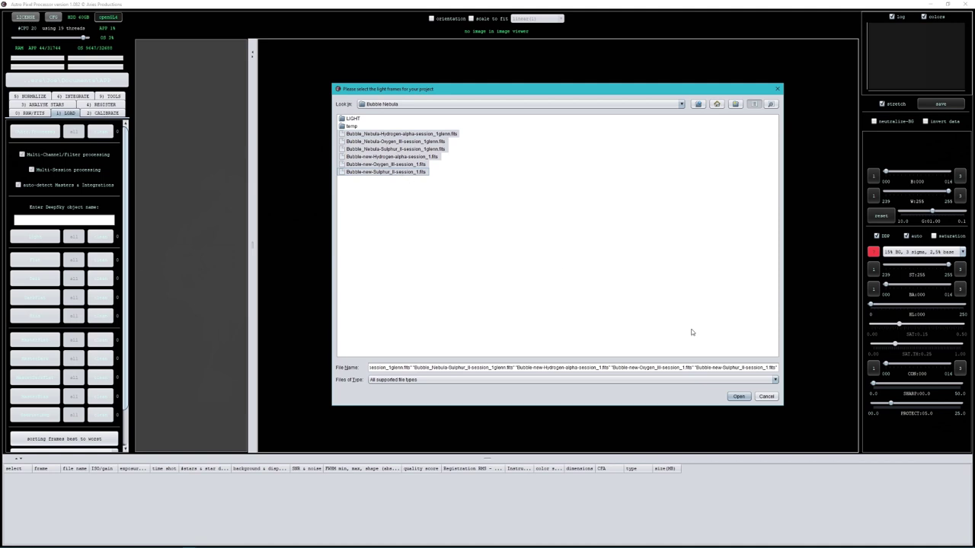
{"action": "left_click", "coordinate": [738, 397]}
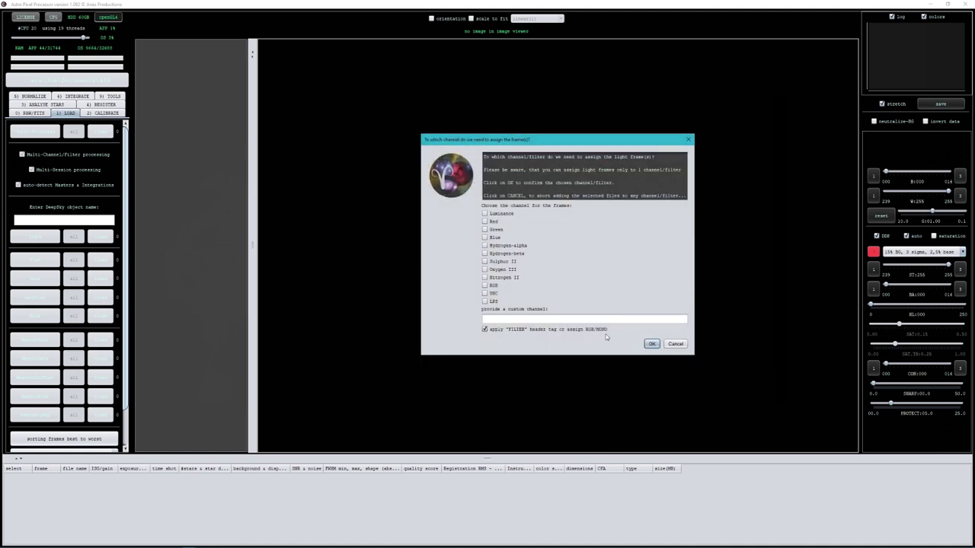
{"action": "left_click", "coordinate": [651, 344]}
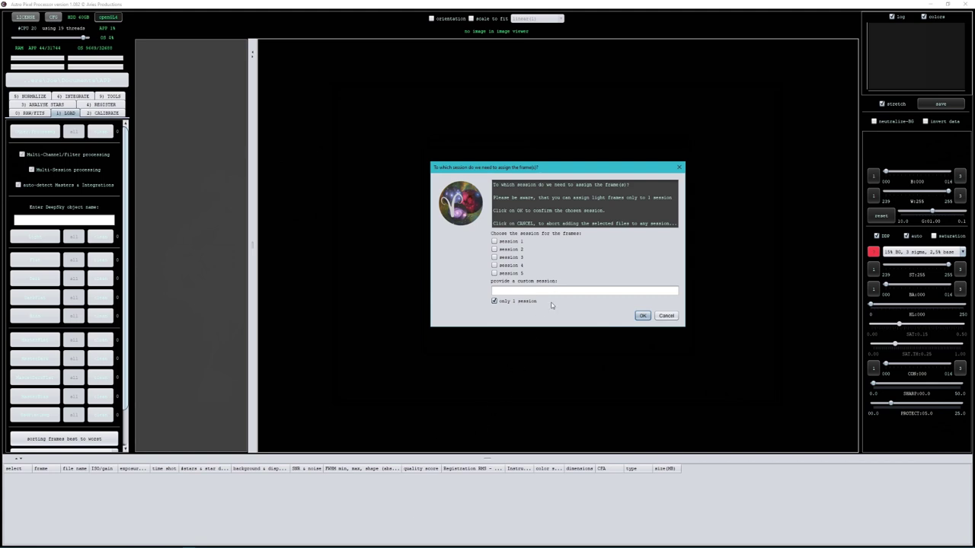
{"action": "left_click", "coordinate": [642, 315]}
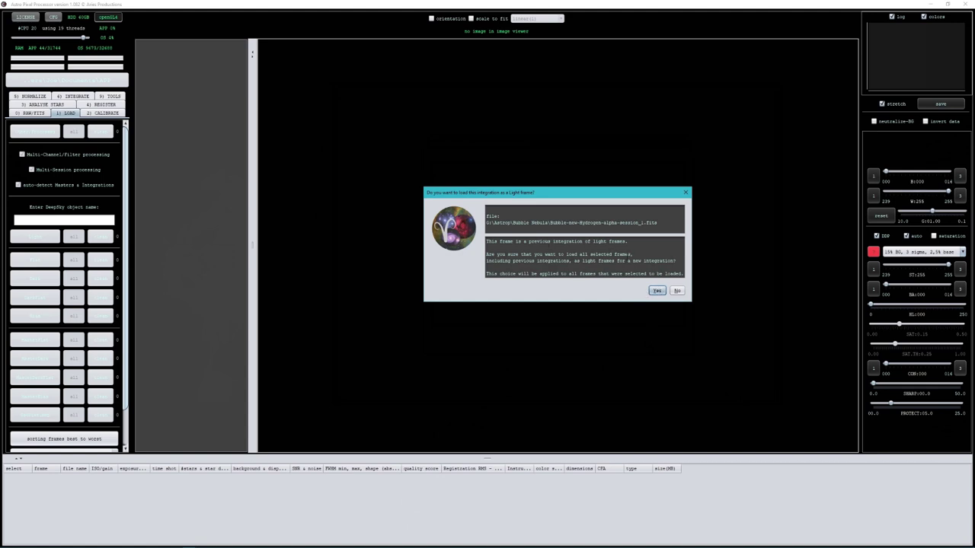
{"action": "left_click", "coordinate": [655, 292]}
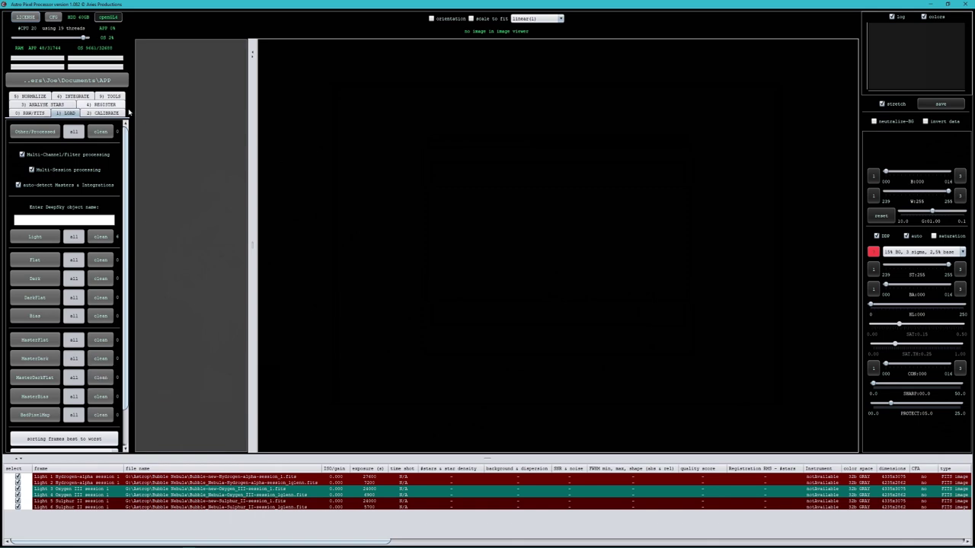
Turn off the same camera and optics option and start registration of the six frames
{"action": "left_click", "coordinate": [100, 105]}
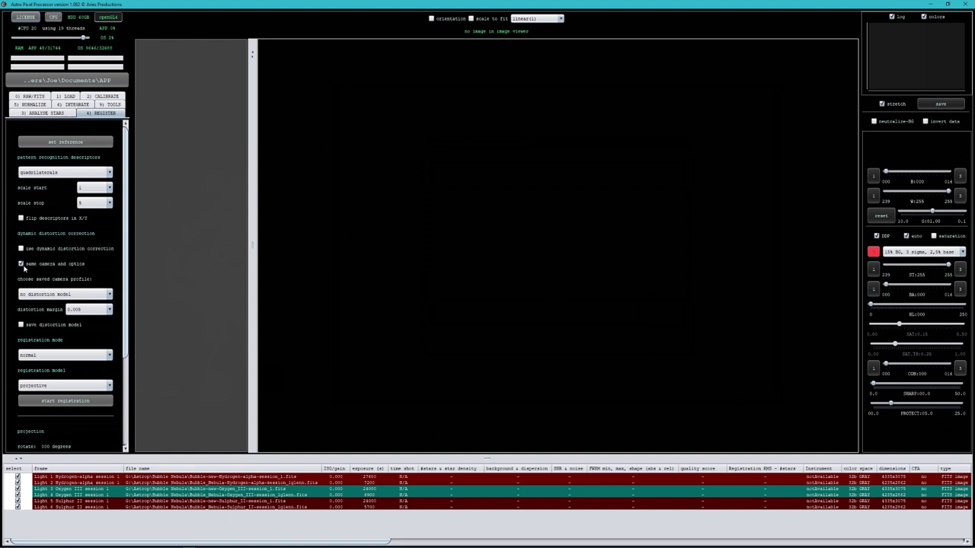
{"action": "left_click", "coordinate": [22, 265]}
{"action": "mouse_move", "coordinate": [54, 266]}
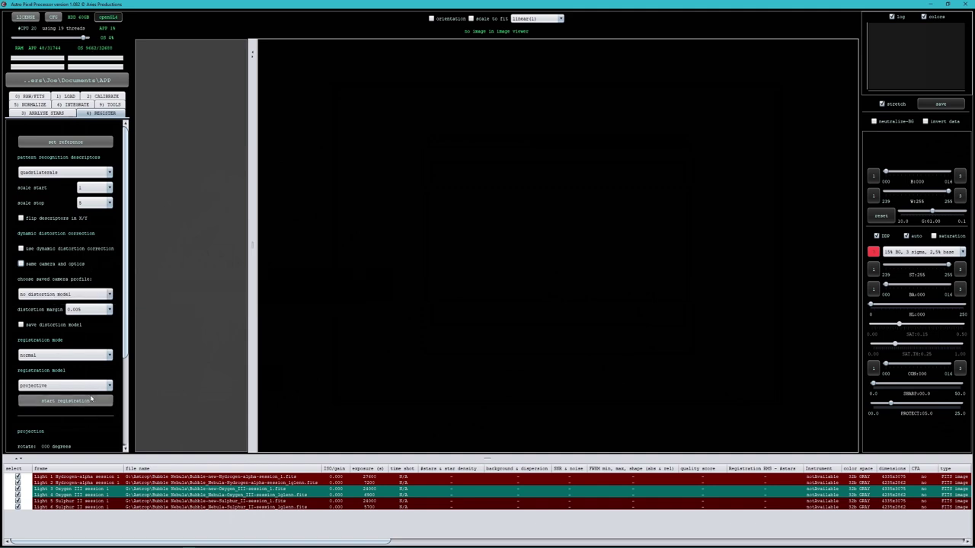
{"action": "left_click", "coordinate": [66, 401]}
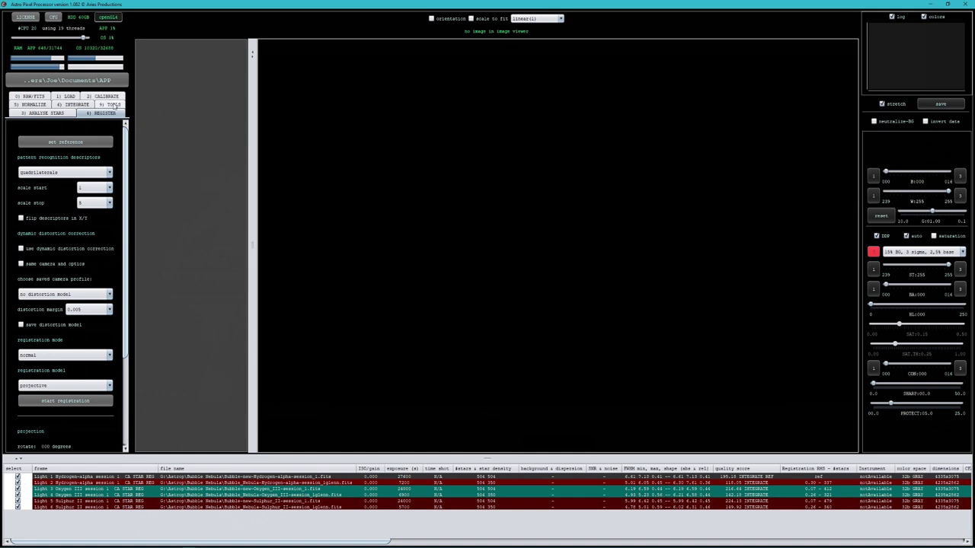
Integrate the registered lights per channel with all sessions combined, confirming the astronomical object's name
{"action": "left_click", "coordinate": [78, 104]}
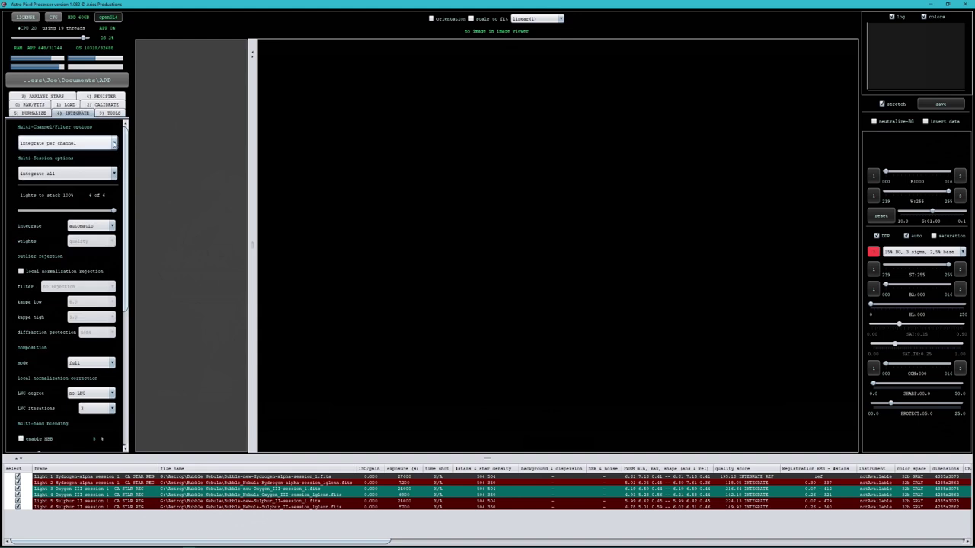
{"action": "left_click", "coordinate": [115, 143]}
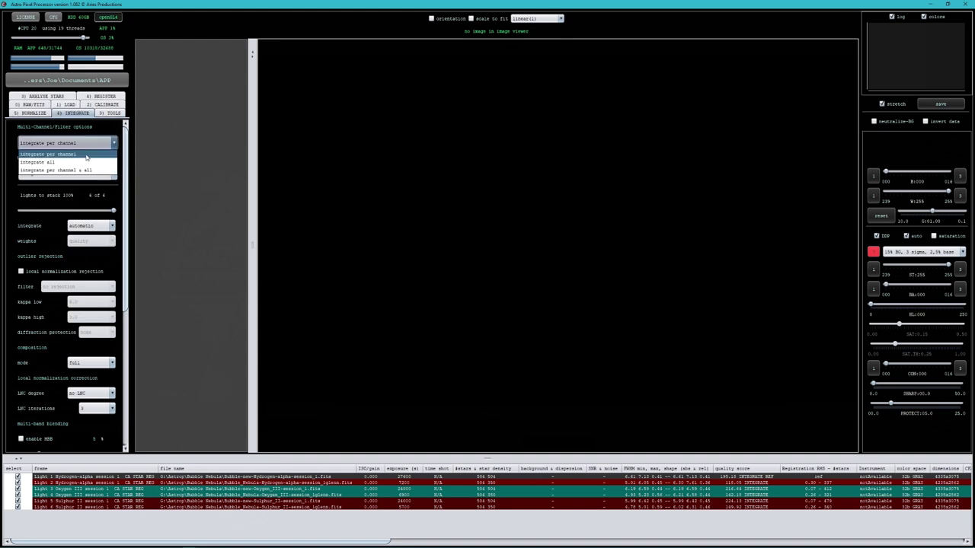
{"action": "left_click", "coordinate": [88, 155]}
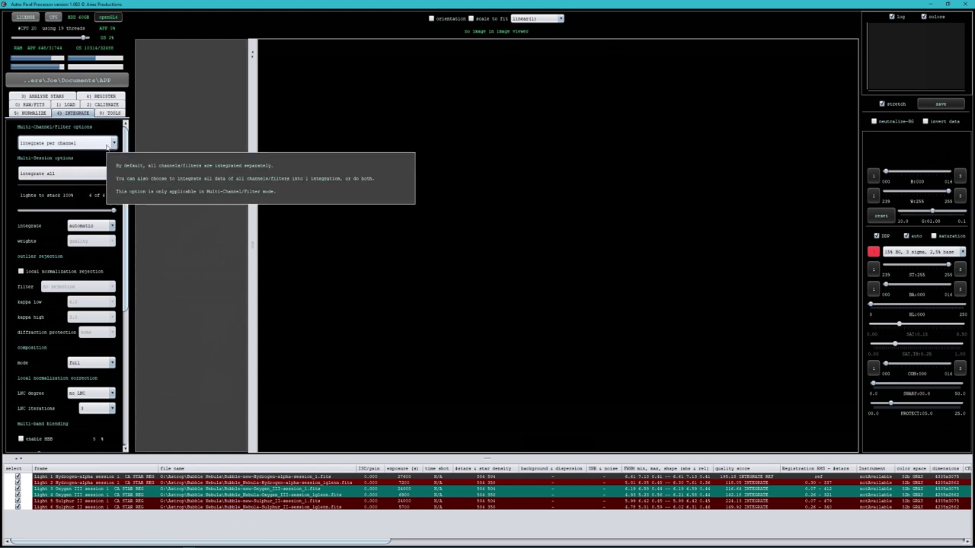
{"action": "left_click", "coordinate": [115, 175]}
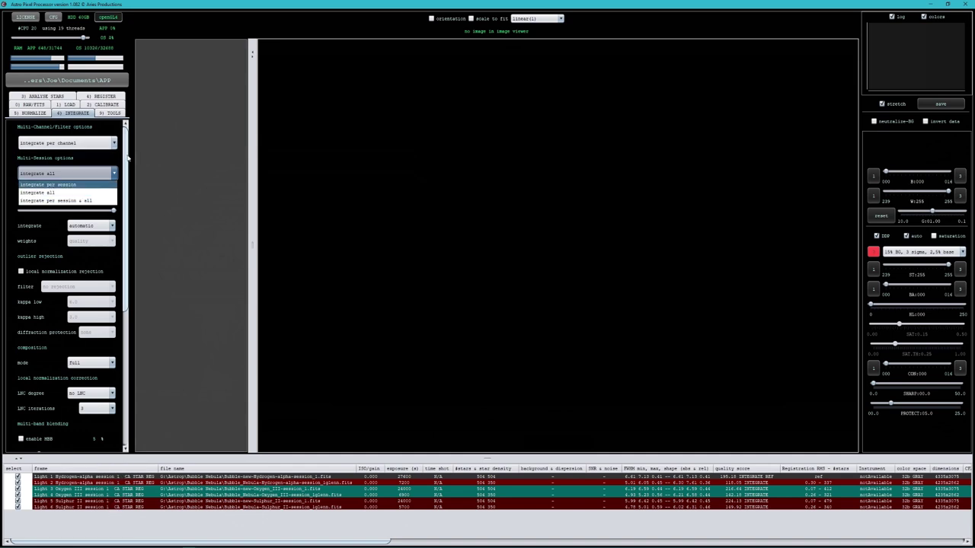
{"action": "left_click", "coordinate": [128, 161]}
{"action": "left_click_drag", "start_coordinate": [127, 297], "coordinate": [126, 431]}
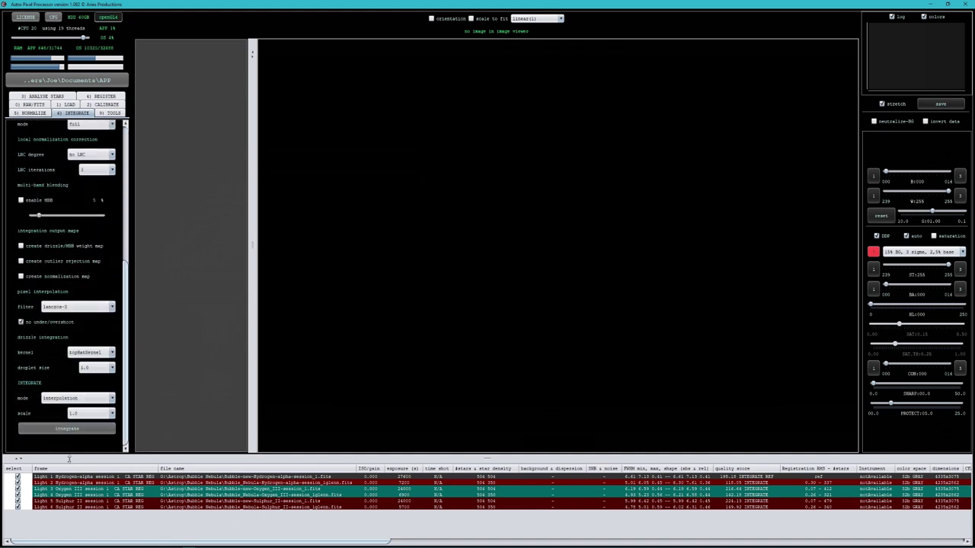
{"action": "left_click", "coordinate": [67, 428]}
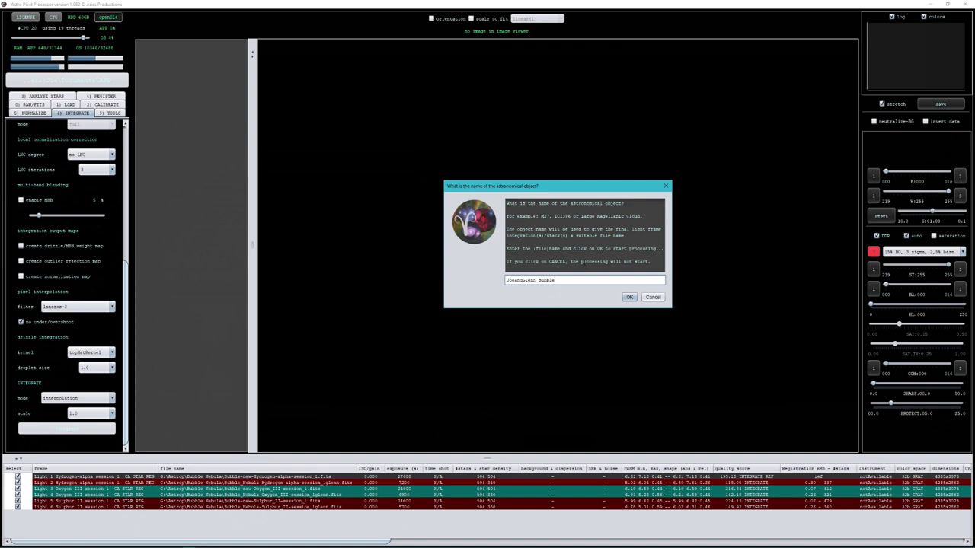
{"action": "left_click", "coordinate": [631, 300]}
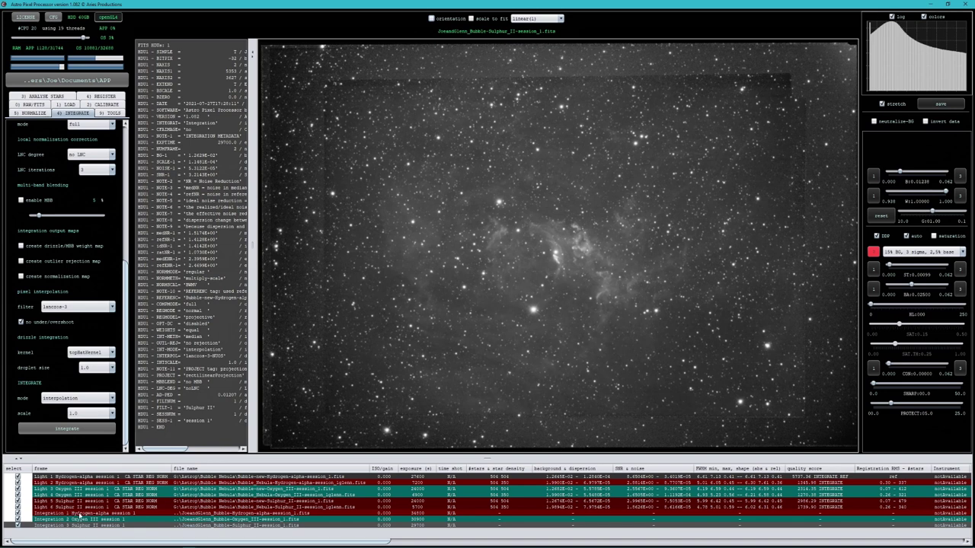
View the Hydrogen-alpha, Oxygen III and Sulphur II integrations one after another
{"action": "double_click", "coordinate": [132, 514]}
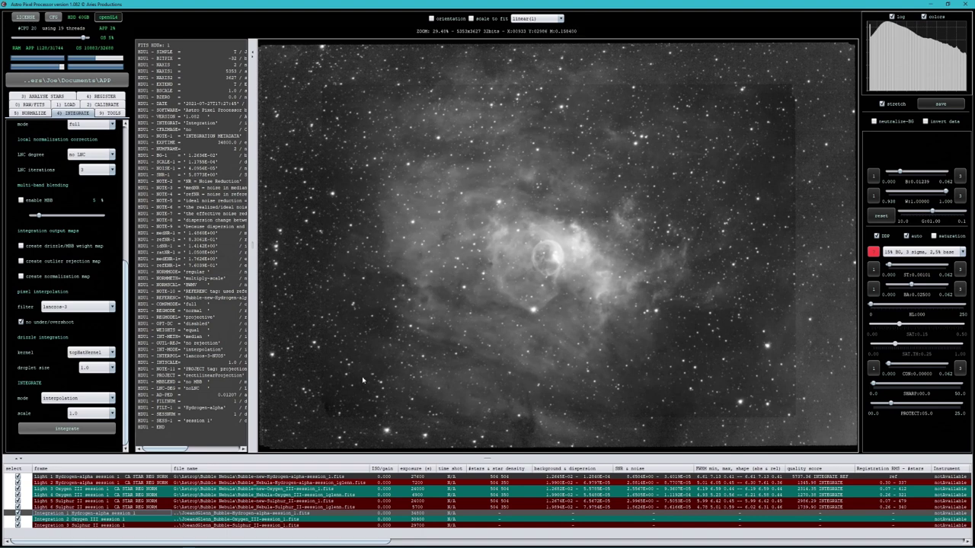
{"action": "left_click", "coordinate": [116, 519]}
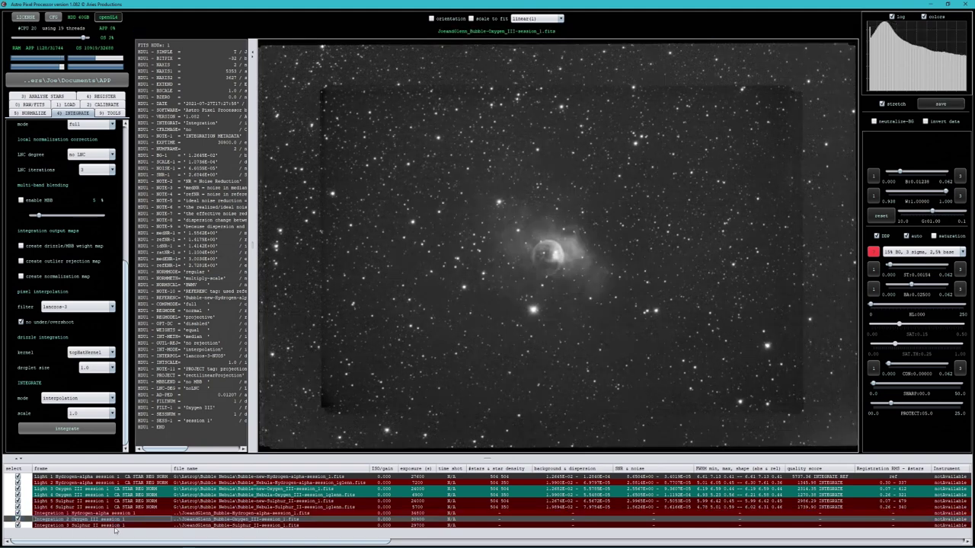
{"action": "left_click", "coordinate": [118, 526]}
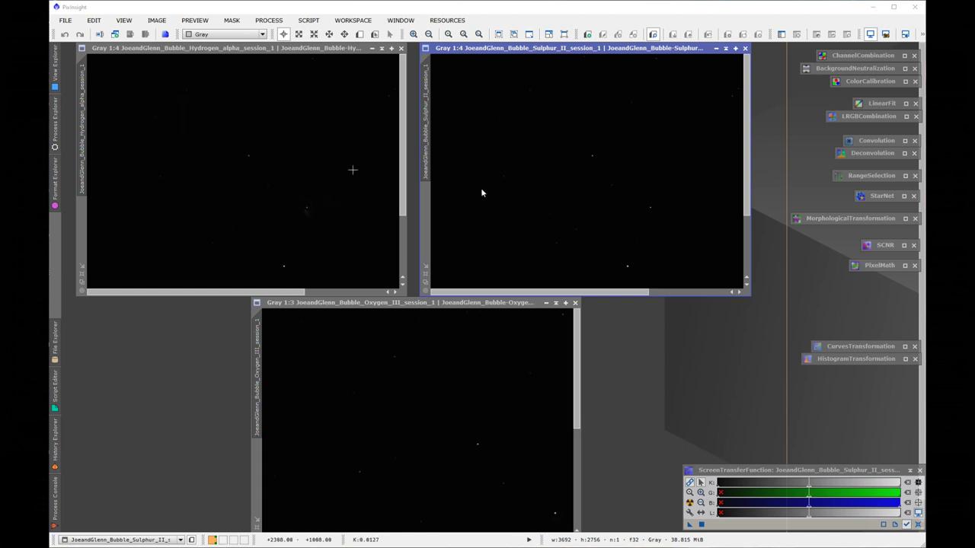
In PixInsight, apply an automatic screen stretch to the hydrogen-alpha, sulphur II and oxygen III images
{"action": "left_click", "coordinate": [254, 203]}
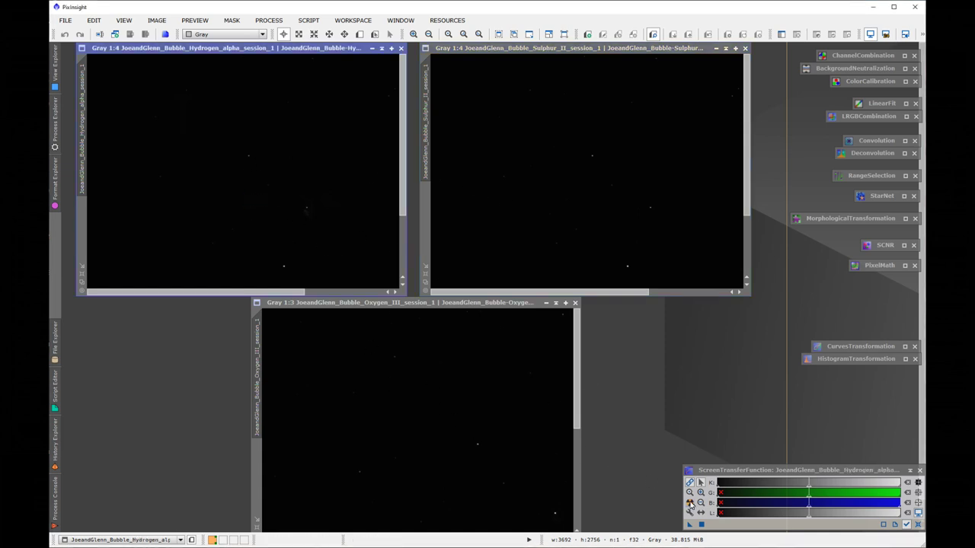
{"action": "left_click", "coordinate": [689, 482]}
{"action": "left_click", "coordinate": [550, 224]}
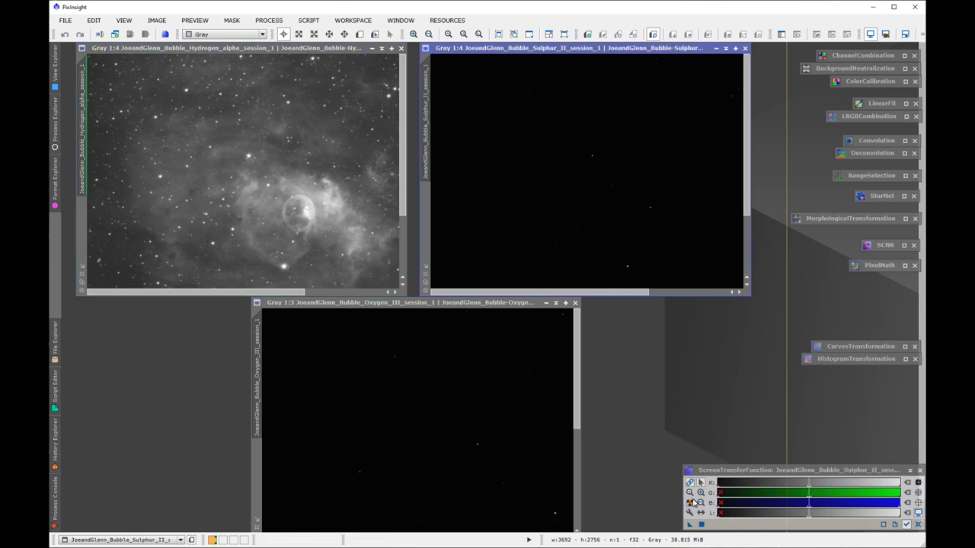
{"action": "key", "text": "ctrl+a"}
{"action": "left_click", "coordinate": [495, 418]}
{"action": "key", "text": "ctrl+a"}
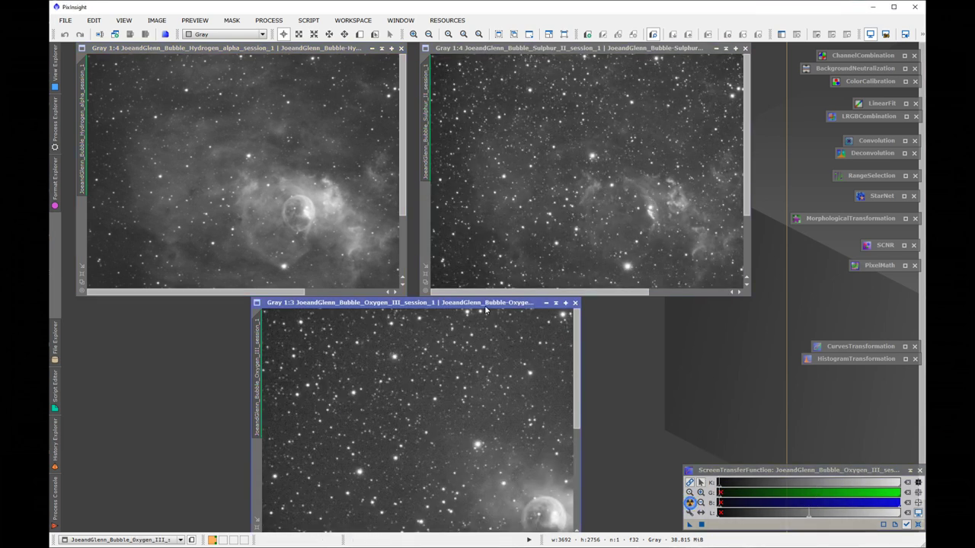
Change the hydrogen-alpha image's identifier to Ha
{"action": "scroll", "coordinate": [399, 407], "scroll_direction": "up", "scroll_amount": 2}
{"action": "scroll", "coordinate": [411, 427], "scroll_direction": "down", "scroll_amount": 6}
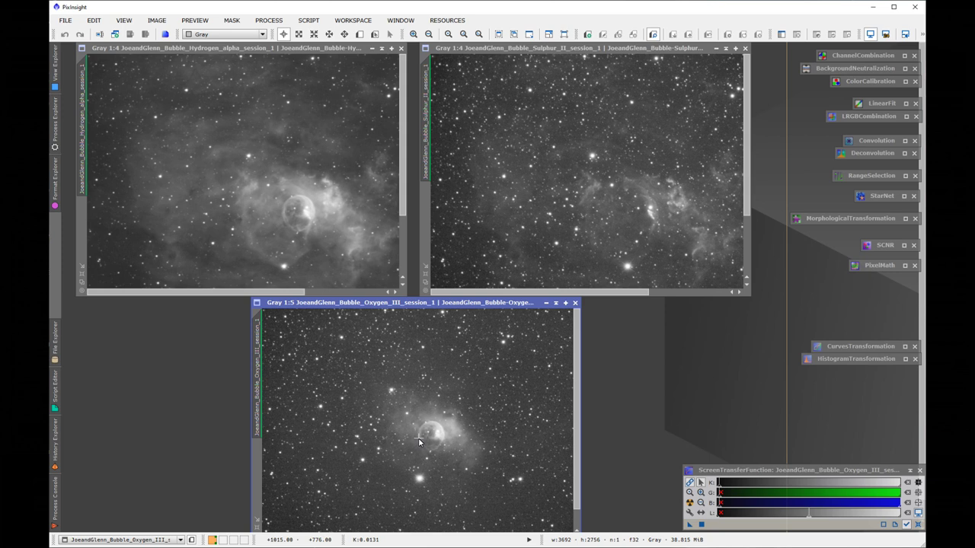
{"action": "scroll", "coordinate": [548, 229], "scroll_direction": "down", "scroll_amount": 3}
{"action": "left_click", "coordinate": [285, 176]}
{"action": "scroll", "coordinate": [284, 175], "scroll_direction": "down", "scroll_amount": 3}
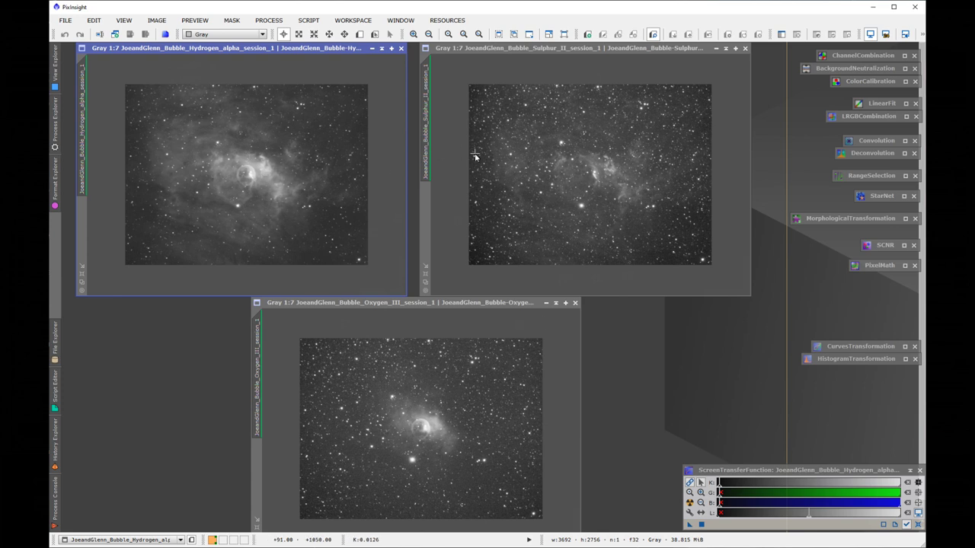
{"action": "right_click", "coordinate": [85, 135]}
{"action": "left_click", "coordinate": [112, 168]}
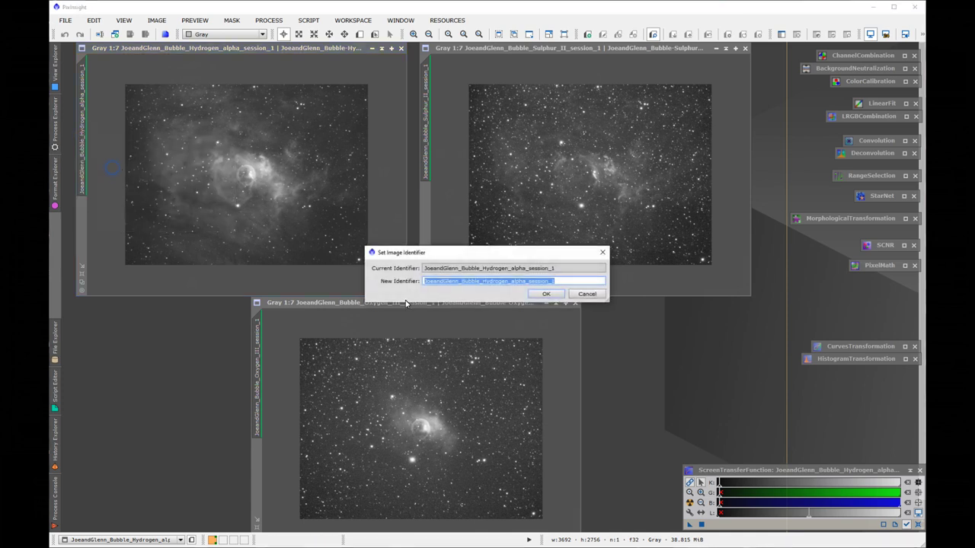
{"action": "type", "text": "Ha"}
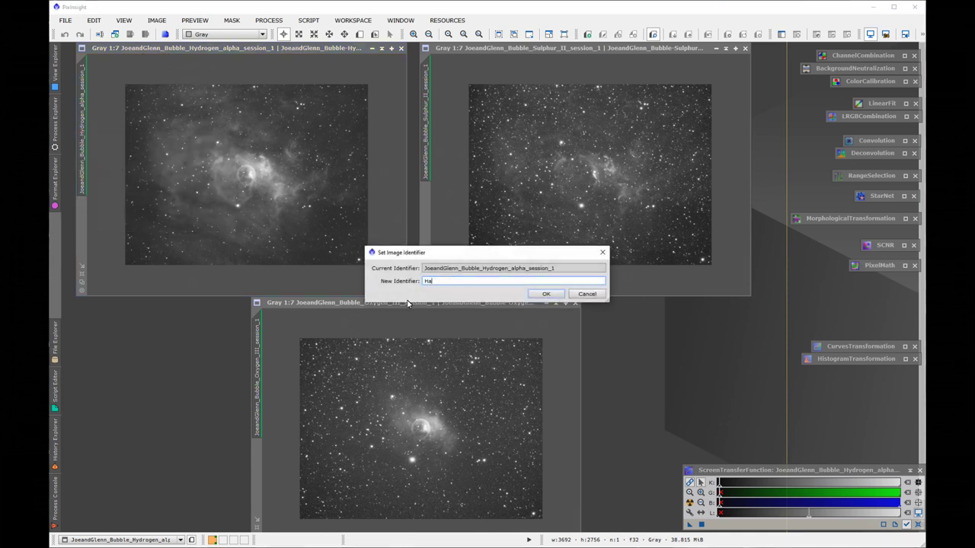
{"action": "left_click", "coordinate": [545, 294]}
Change the sulphur II image's identifier to Sii
{"action": "left_click", "coordinate": [425, 137]}
{"action": "right_click", "coordinate": [425, 136]}
{"action": "left_click", "coordinate": [457, 169]}
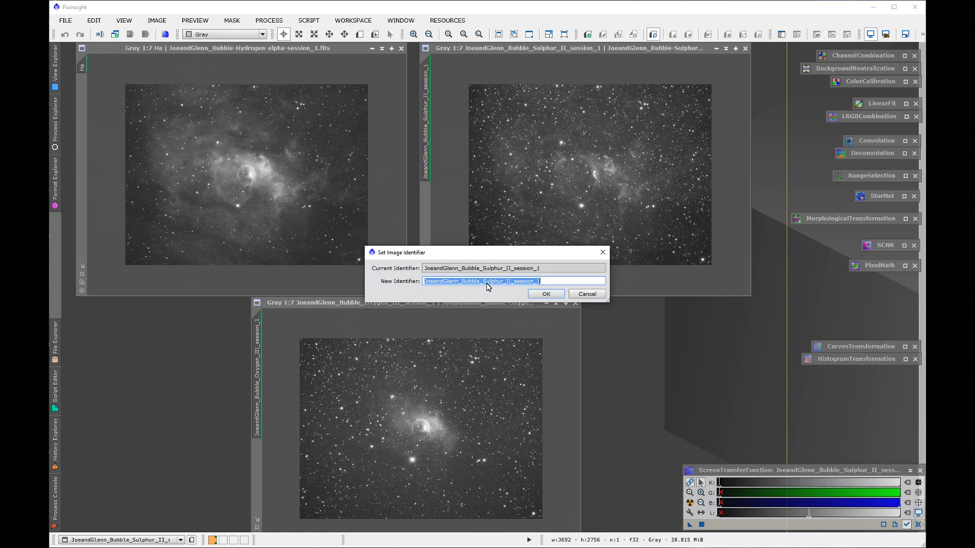
{"action": "type", "text": "SII"}
{"action": "left_click", "coordinate": [544, 295]}
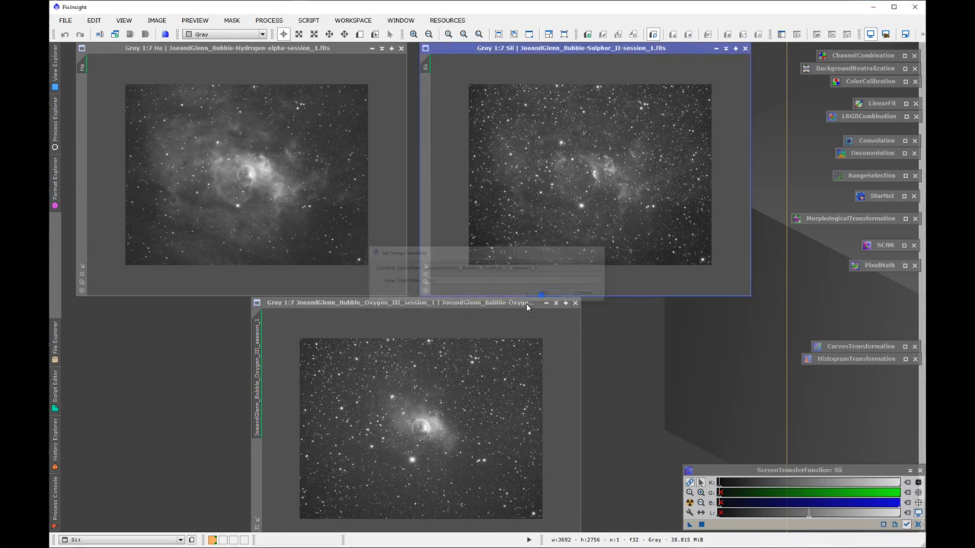
Change the oxygen III image's identifier to Oiii and move its window up over the other two images
{"action": "right_click", "coordinate": [257, 376]}
{"action": "left_click", "coordinate": [289, 413]}
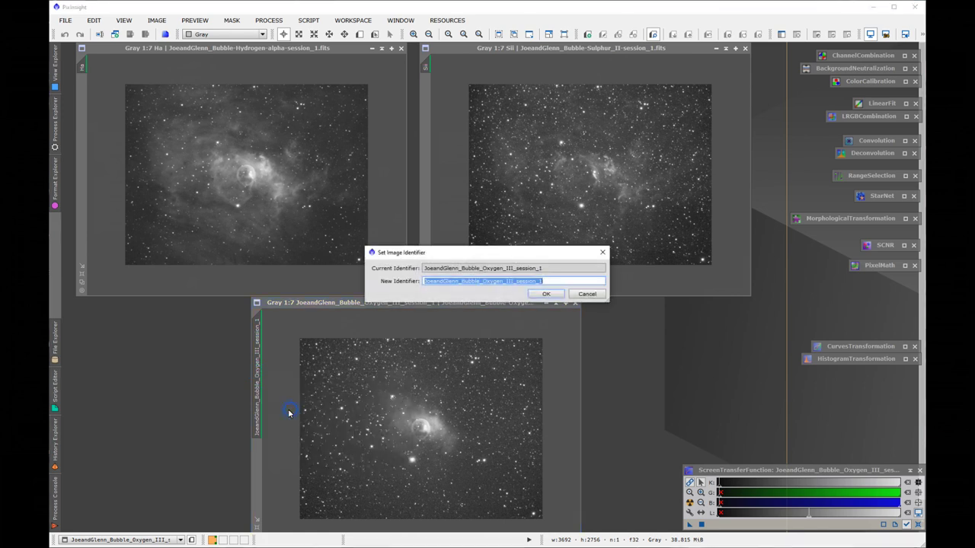
{"action": "type", "text": "O"}
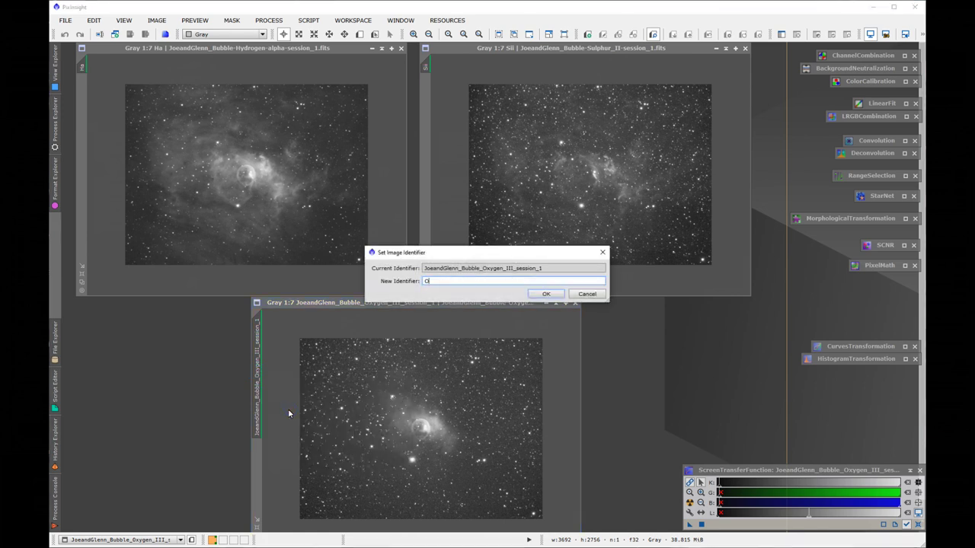
{"action": "type", "text": "iii"}
{"action": "left_click", "coordinate": [547, 295]}
{"action": "left_click_drag", "start_coordinate": [464, 305], "coordinate": [444, 76]}
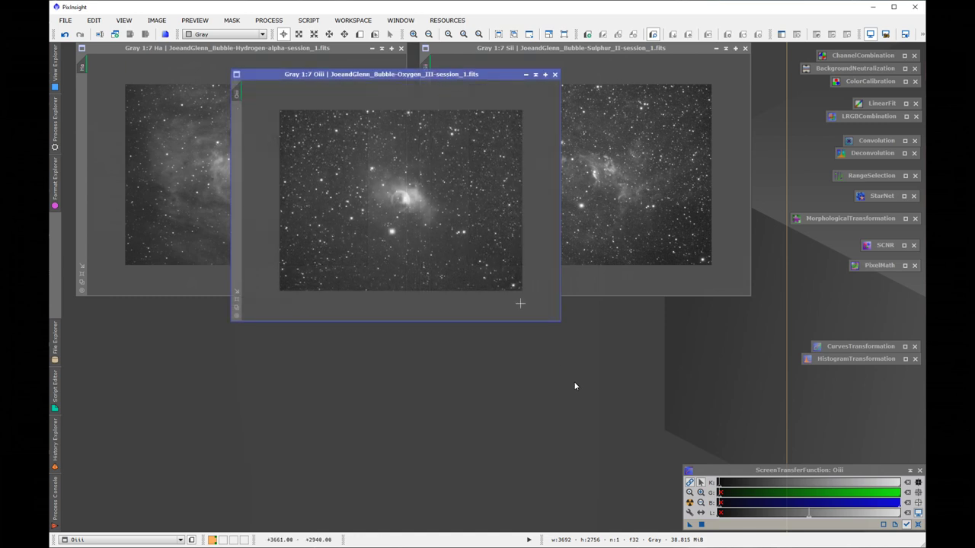
Integrate the hydrogen-alpha, oxygen III and sulphur II master files into one image with ImageIntegration, using Average combination
{"action": "left_click_drag", "start_coordinate": [380, 74], "coordinate": [386, 134]}
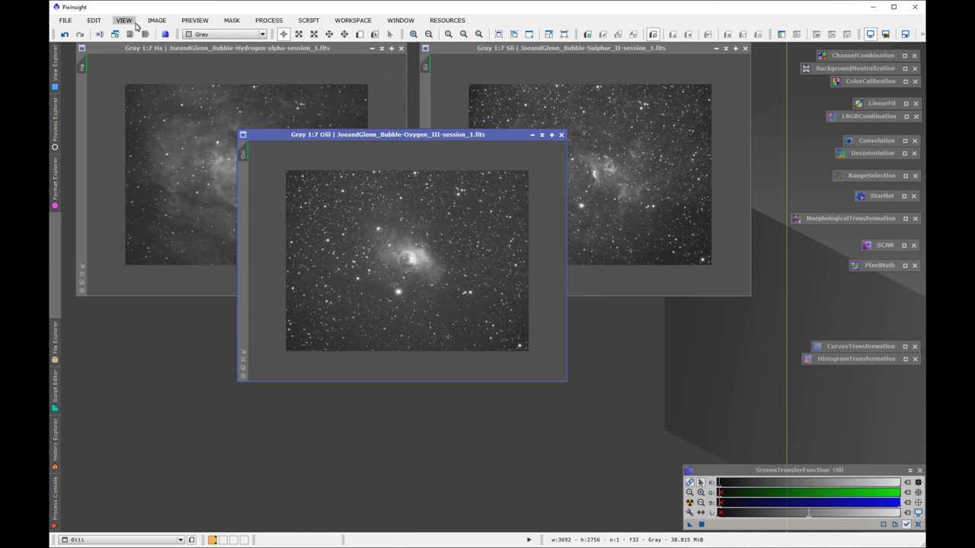
{"action": "mouse_move", "coordinate": [295, 35]}
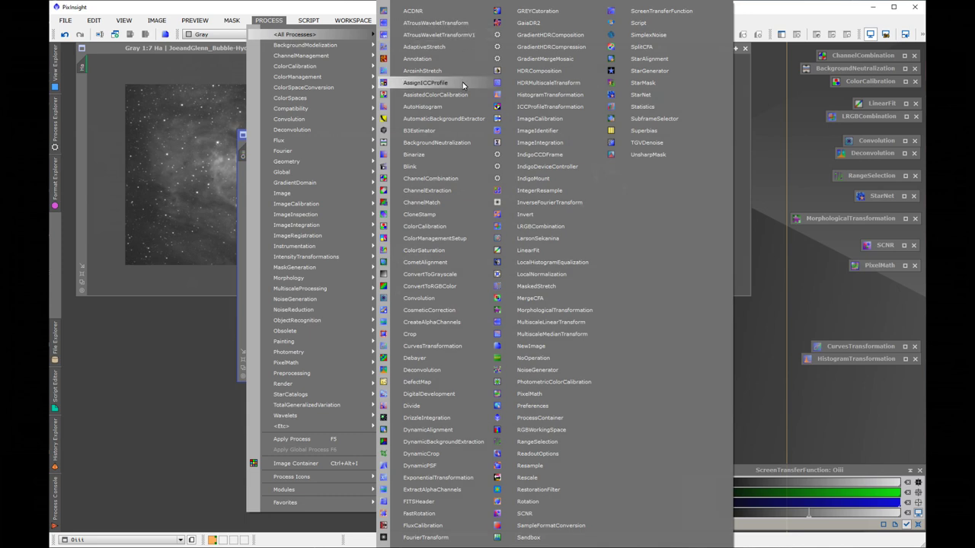
{"action": "left_click", "coordinate": [541, 144]}
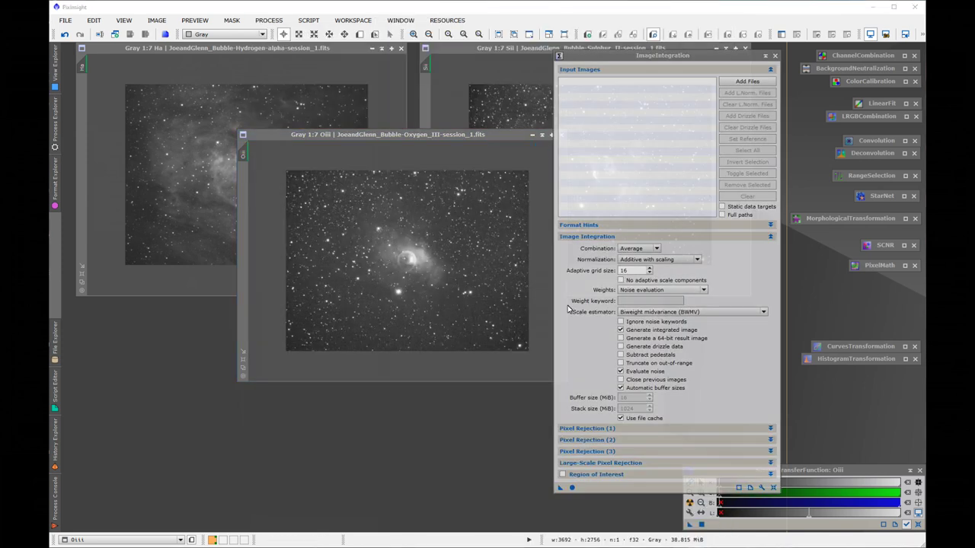
{"action": "left_click", "coordinate": [747, 81]}
{"action": "left_click_drag", "start_coordinate": [714, 199], "coordinate": [852, 143]}
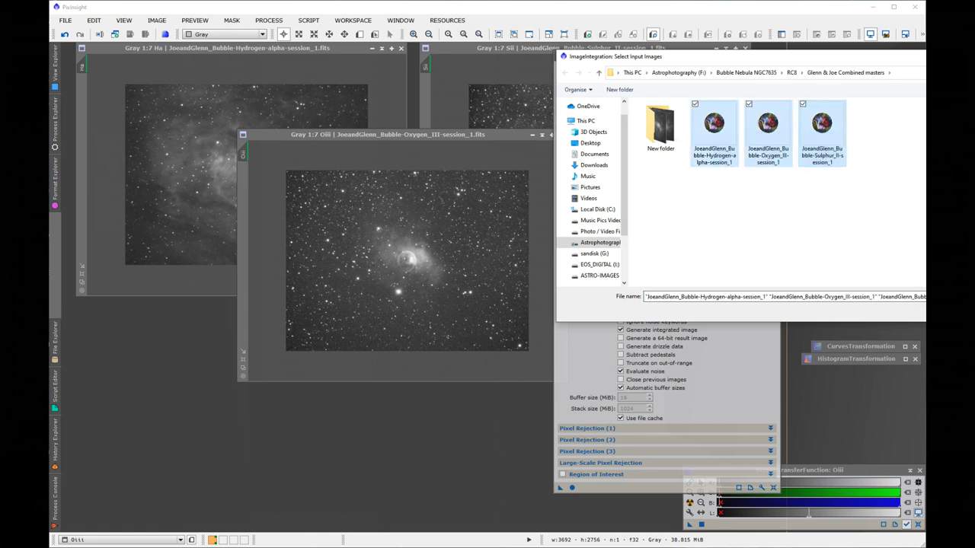
{"action": "key", "text": "Return"}
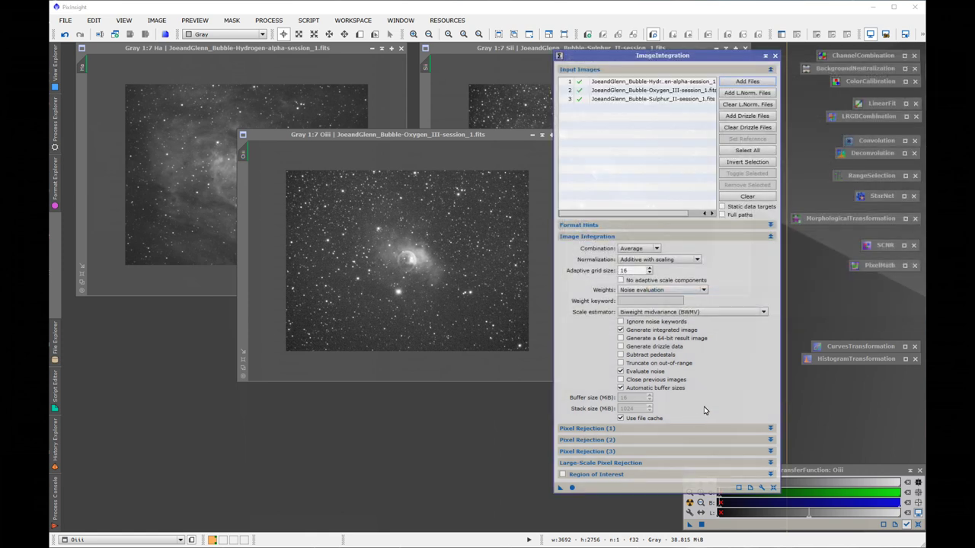
{"action": "left_click", "coordinate": [572, 488]}
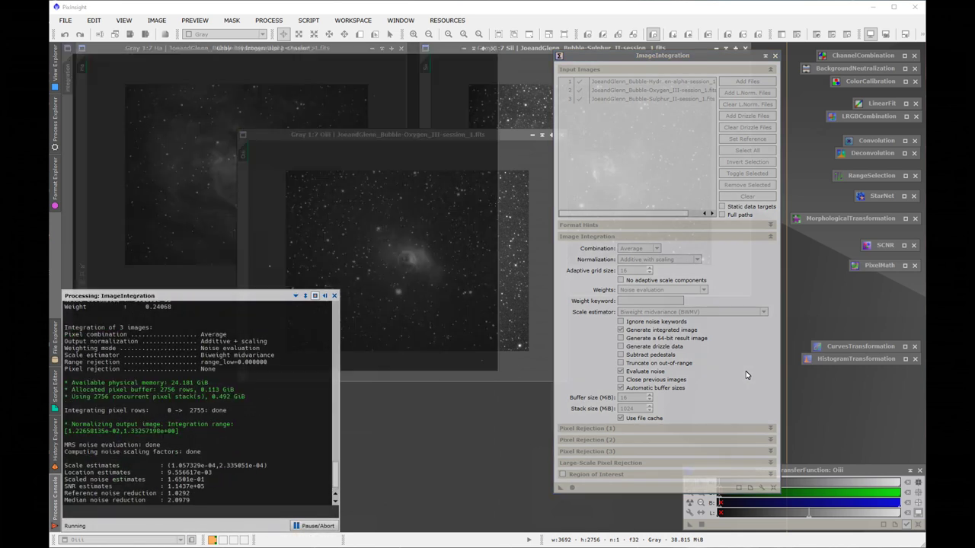
Close ImageIntegration, move the integration image below the other titles and apply an automatic screen stretch to it
{"action": "left_click", "coordinate": [775, 55]}
{"action": "left_click_drag", "start_coordinate": [364, 68], "coordinate": [398, 115]}
{"action": "left_click", "coordinate": [542, 110]}
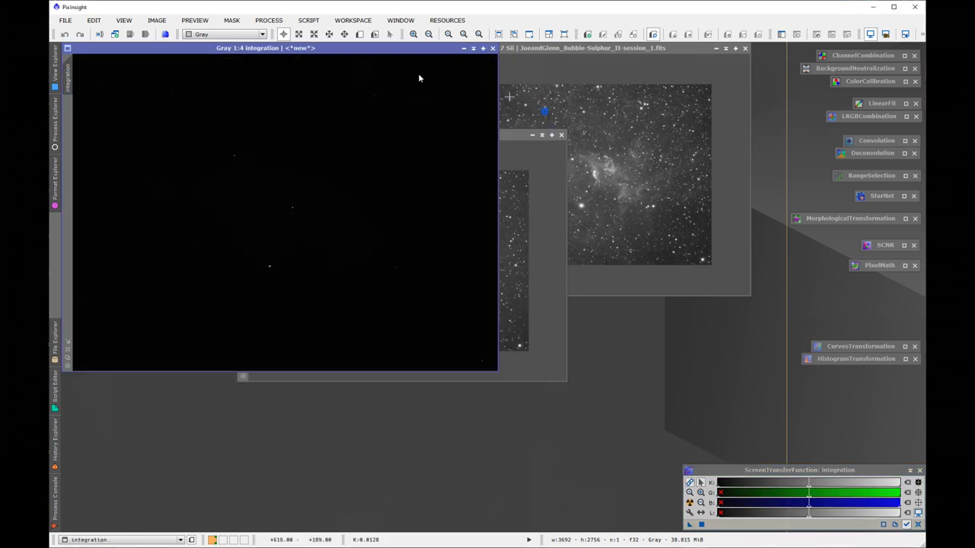
{"action": "left_click_drag", "start_coordinate": [374, 49], "coordinate": [506, 171]}
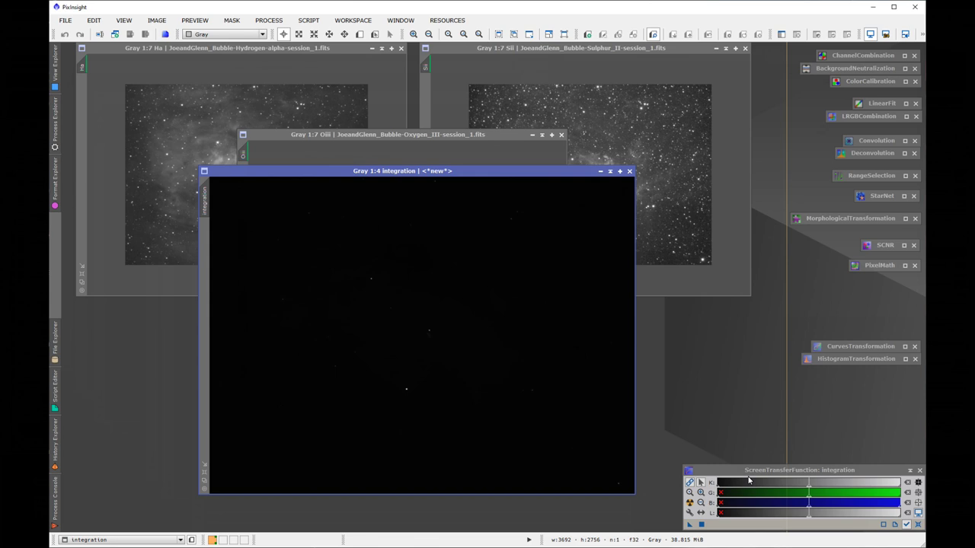
{"action": "left_click", "coordinate": [690, 503]}
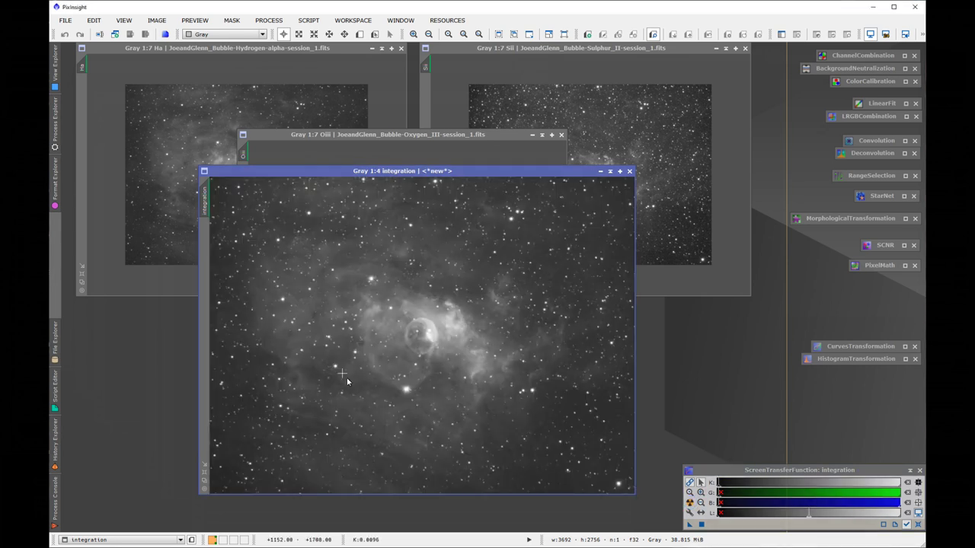
{"action": "scroll", "coordinate": [348, 382], "scroll_direction": "up", "scroll_amount": 1}
{"action": "scroll", "coordinate": [348, 382], "scroll_direction": "down", "scroll_amount": 3}
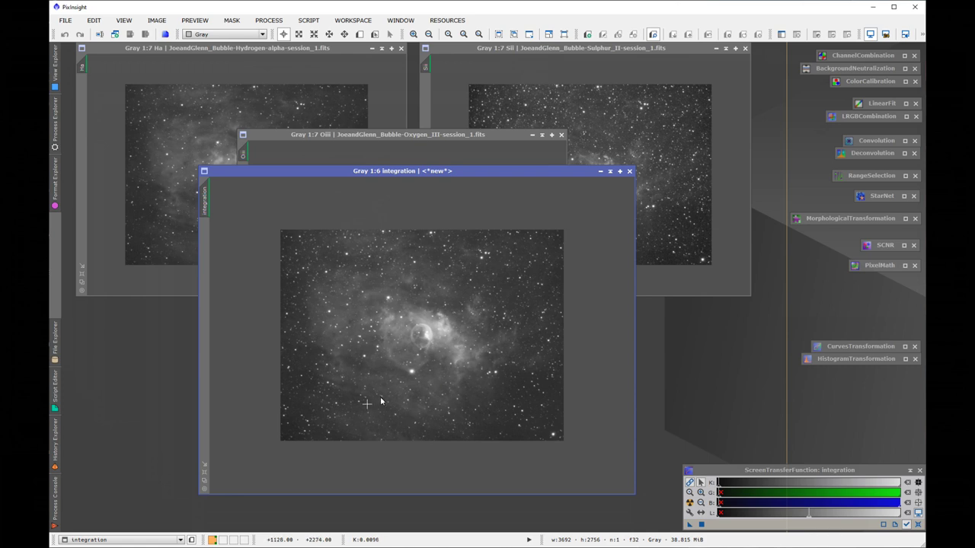
Send the integration image to the second workspace, check it there and return to the first workspace
{"action": "right_click", "coordinate": [495, 172]}
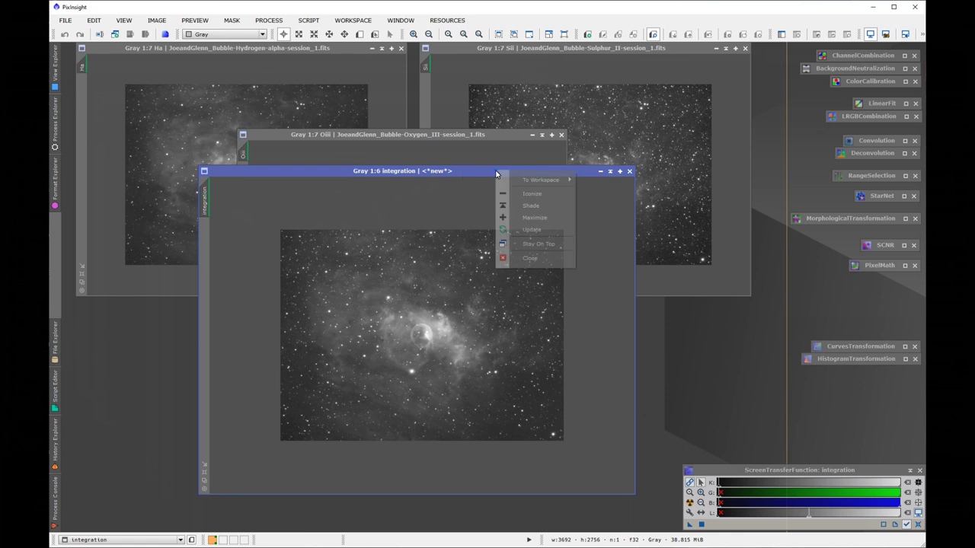
{"action": "mouse_move", "coordinate": [573, 179]}
{"action": "left_click", "coordinate": [605, 192]}
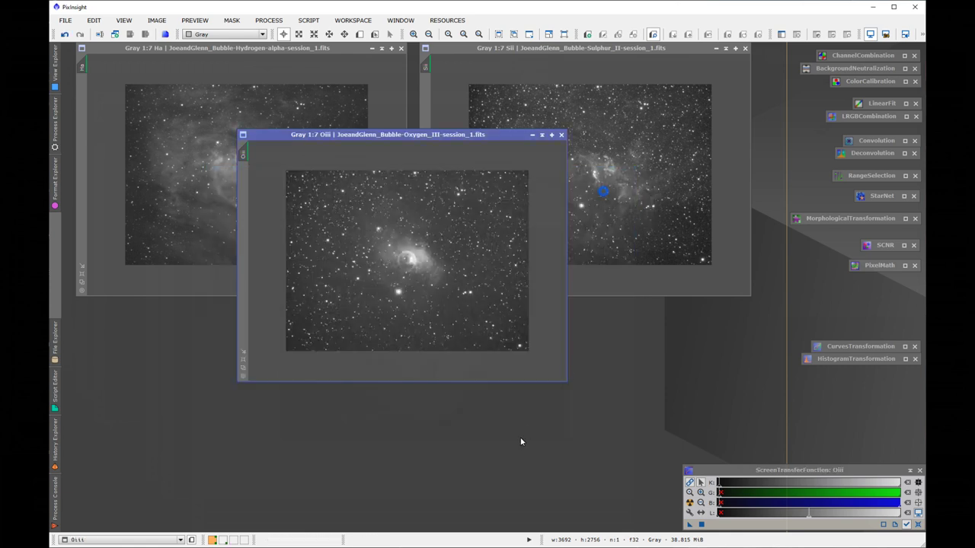
{"action": "left_click", "coordinate": [223, 540]}
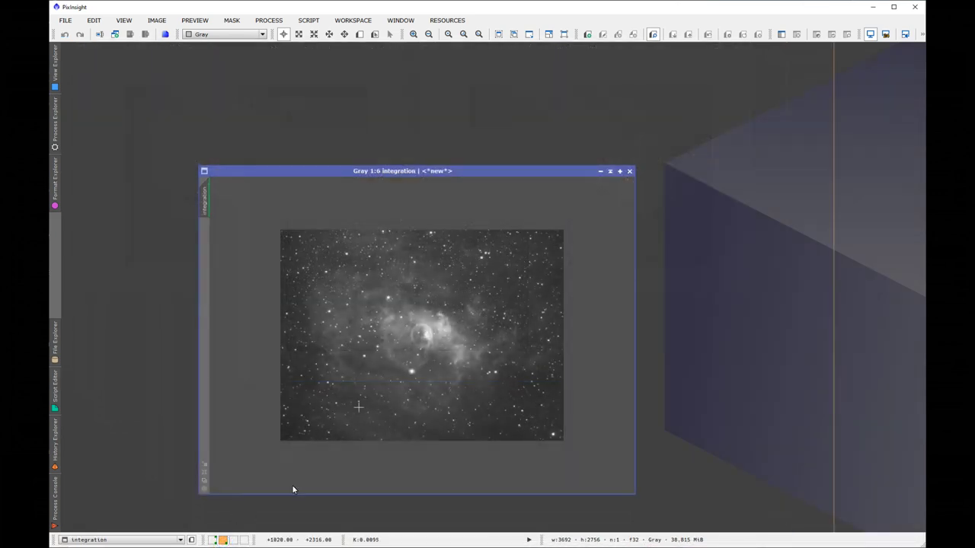
{"action": "left_click", "coordinate": [214, 540]}
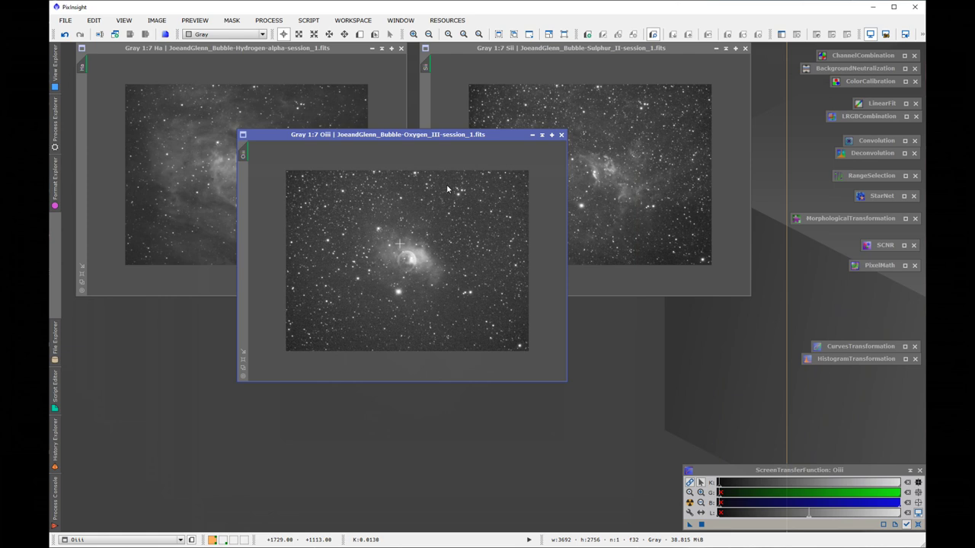
Linear-fit the Sii image to the Ha reference with LinearFit and reapply its automatic screen stretch
{"action": "left_click_drag", "start_coordinate": [415, 144], "coordinate": [393, 284]}
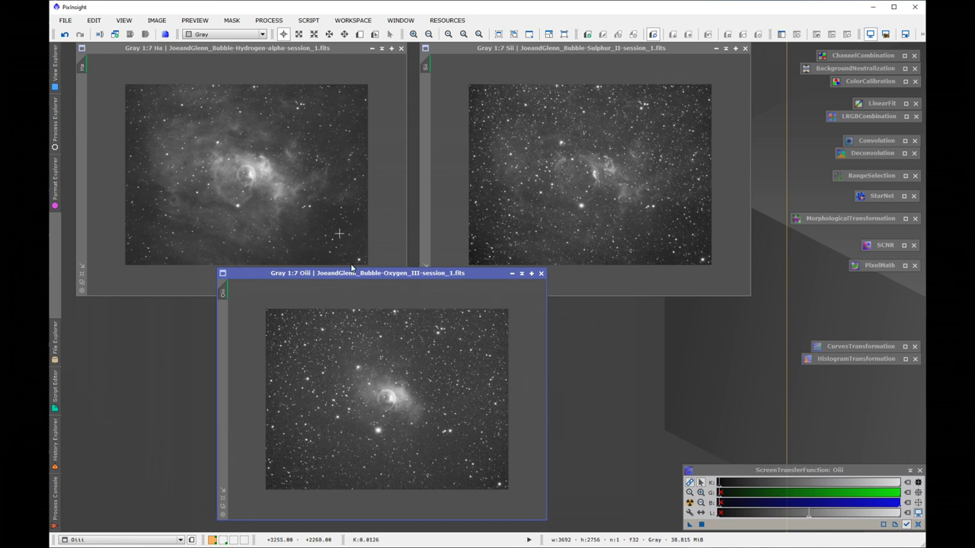
{"action": "double_click", "coordinate": [879, 104]}
{"action": "left_click_drag", "start_coordinate": [632, 320], "coordinate": [652, 326]}
{"action": "left_click", "coordinate": [752, 372]}
{"action": "left_click_drag", "start_coordinate": [83, 72], "coordinate": [639, 336]}
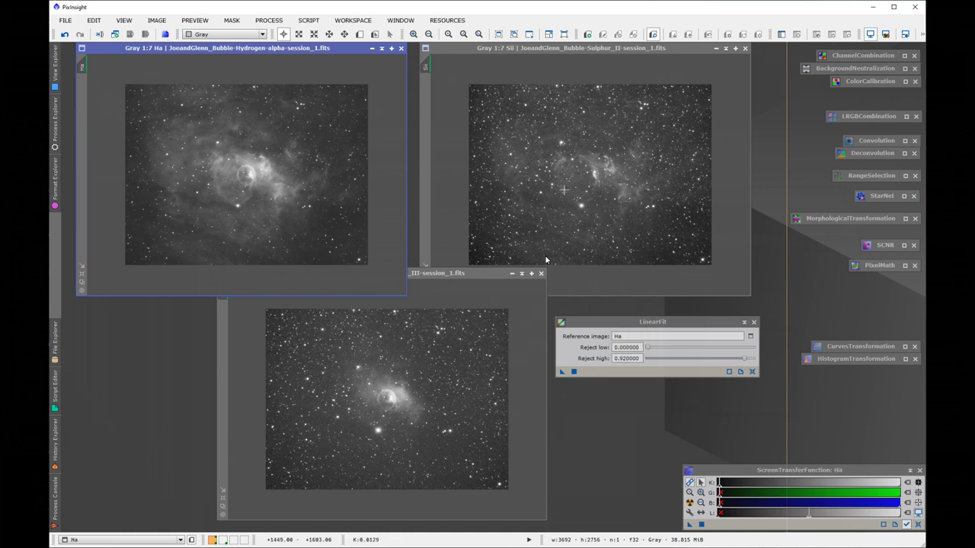
{"action": "left_click_drag", "start_coordinate": [560, 373], "coordinate": [567, 202]}
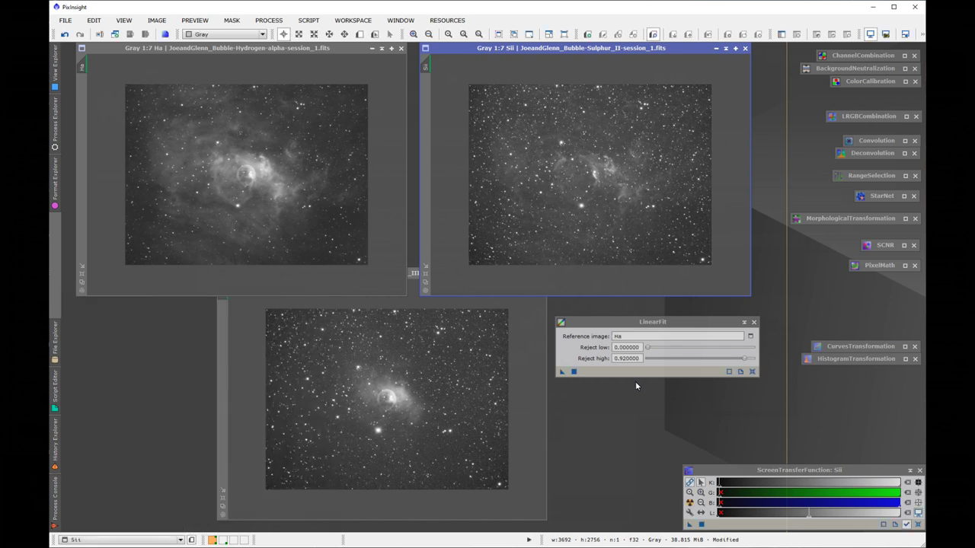
{"action": "left_click", "coordinate": [689, 502]}
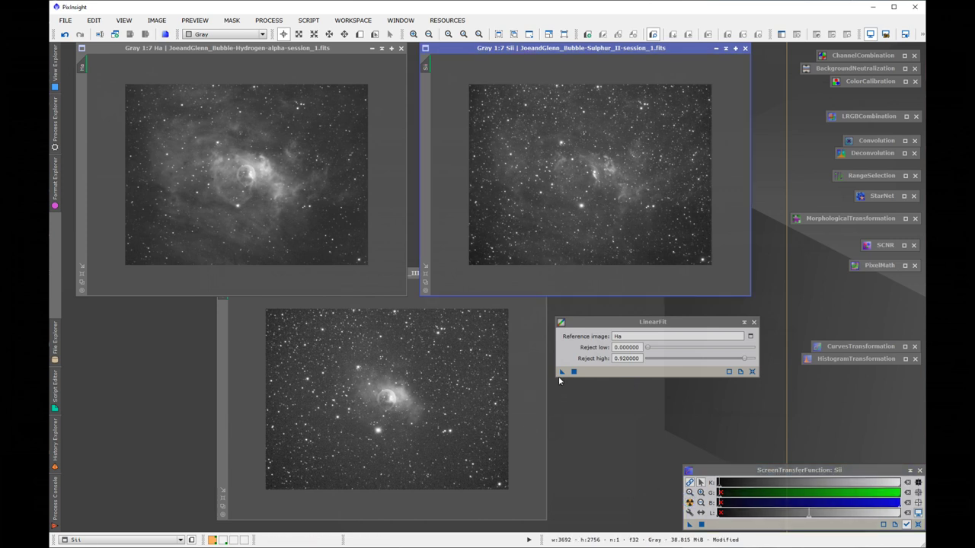
Linear-fit the Oiii image to the Ha reference, reapply its automatic screen stretch and collapse LinearFit
{"action": "left_click_drag", "start_coordinate": [561, 372], "coordinate": [430, 390]}
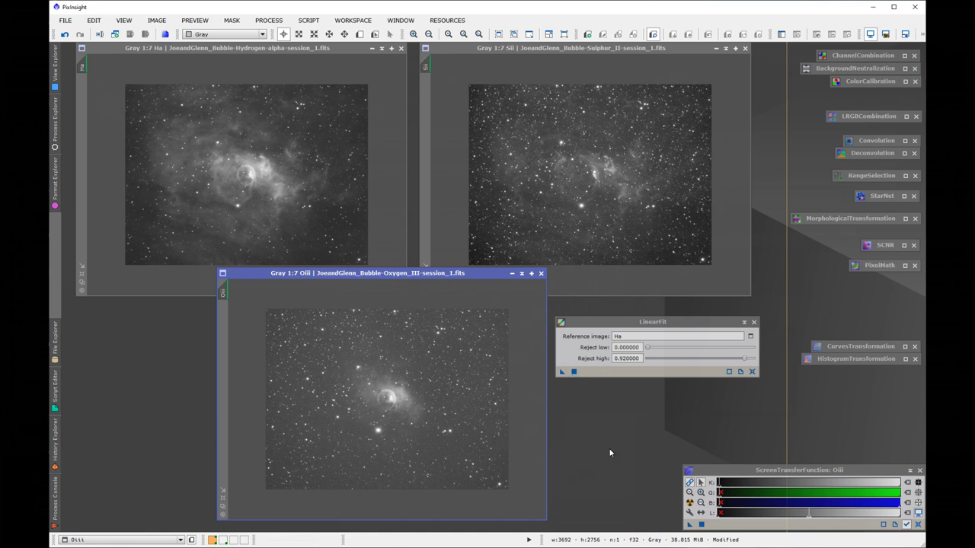
{"action": "left_click", "coordinate": [690, 503]}
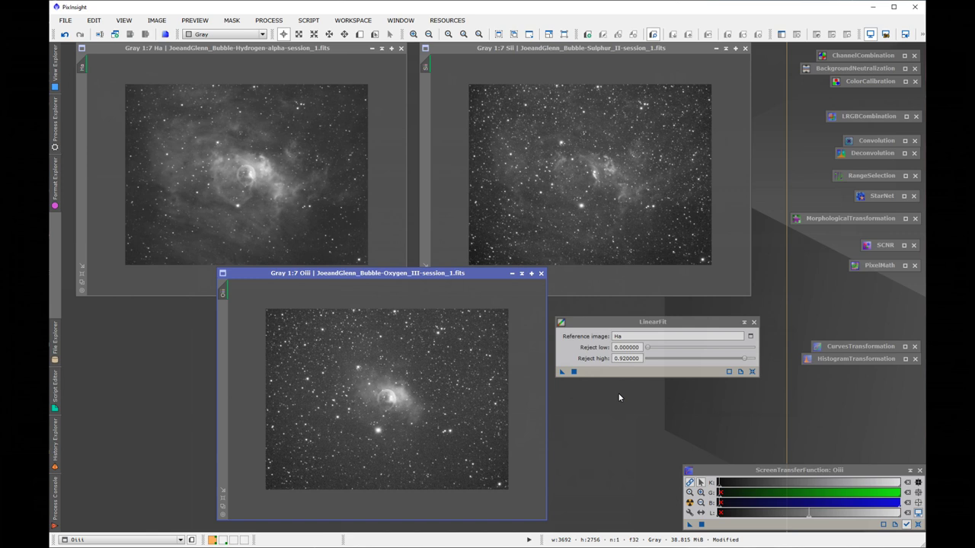
{"action": "left_click", "coordinate": [744, 322]}
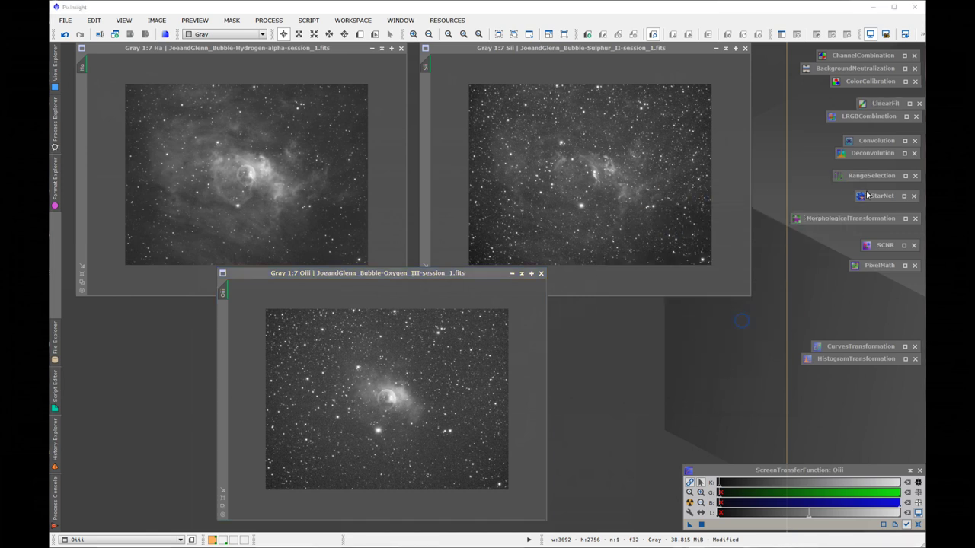
Cascade the Oiii and Sii image windows beneath the Ha window's title so all three titles show
{"action": "mouse_move", "coordinate": [438, 277]}
{"action": "left_mouse_down"}
{"action": "mouse_move", "coordinate": [460, 283]}
{"action": "mouse_move", "coordinate": [441, 280]}
{"action": "left_mouse_up"}
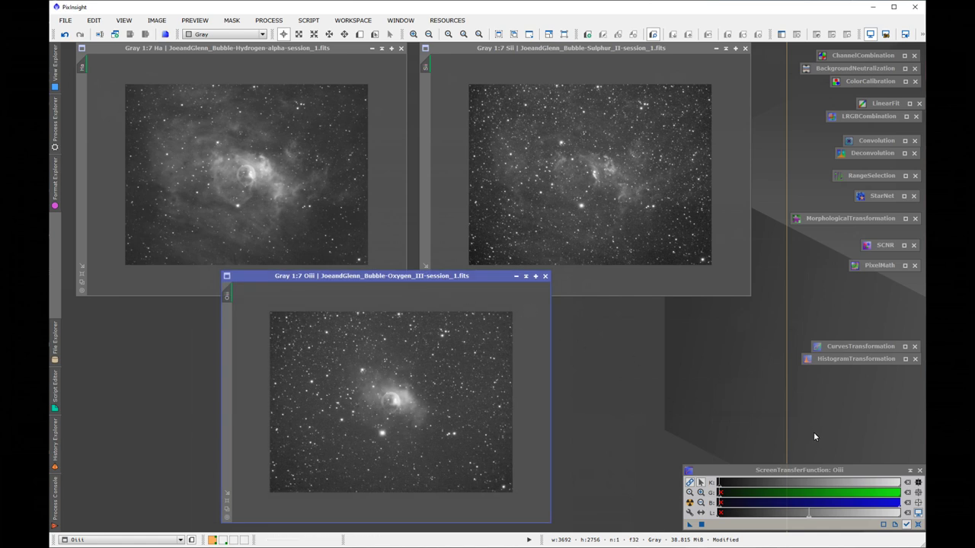
{"action": "left_click_drag", "start_coordinate": [455, 276], "coordinate": [302, 107]}
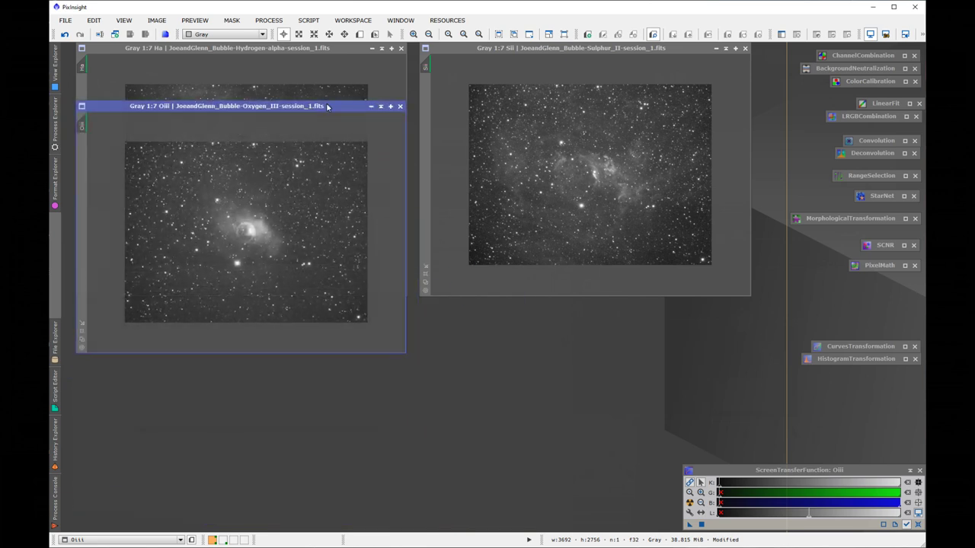
{"action": "left_click_drag", "start_coordinate": [588, 47], "coordinate": [244, 166]}
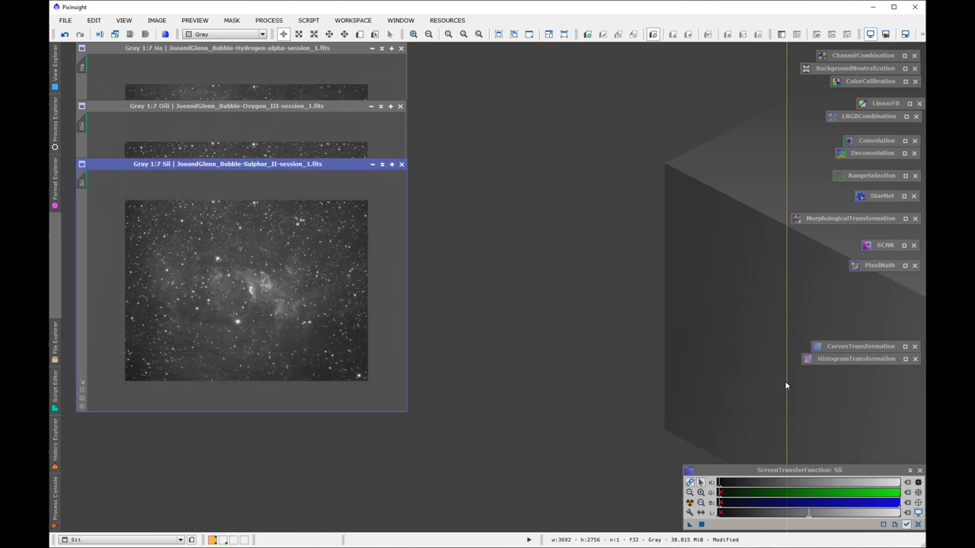
Make the Sii image's automatic stretch permanent by transferring it to HistogramTransformation, disabling the screen stretch and applying the transformation
{"action": "double_click", "coordinate": [854, 361]}
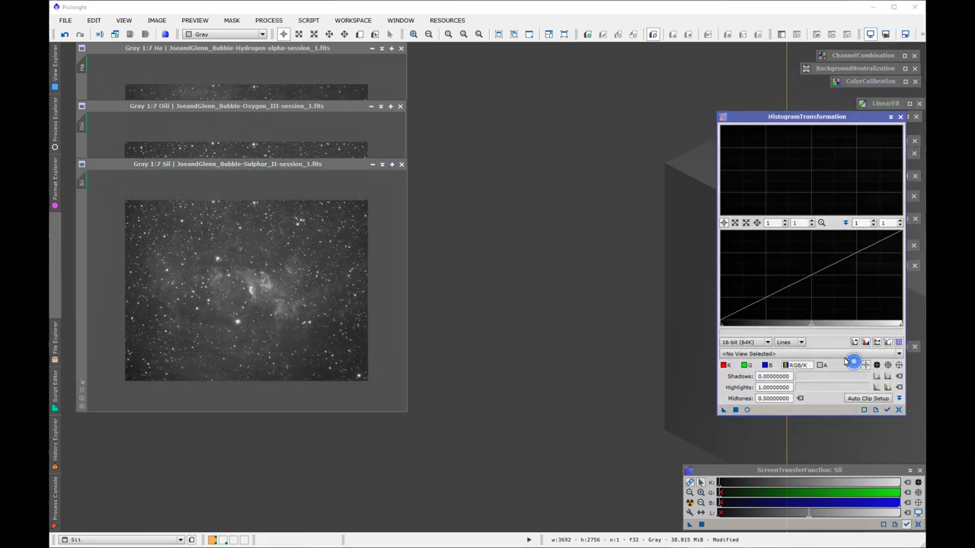
{"action": "left_click_drag", "start_coordinate": [822, 123], "coordinate": [669, 118]}
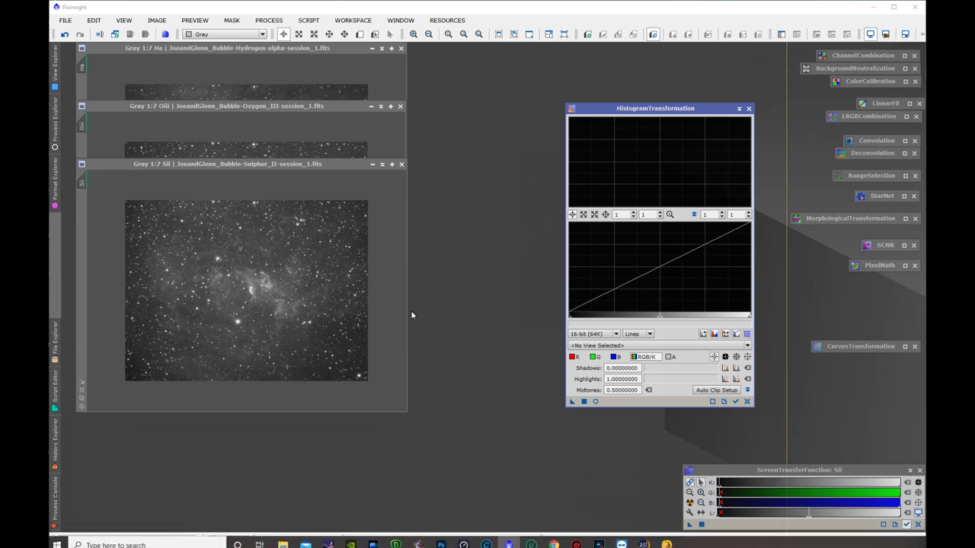
{"action": "left_click", "coordinate": [264, 269]}
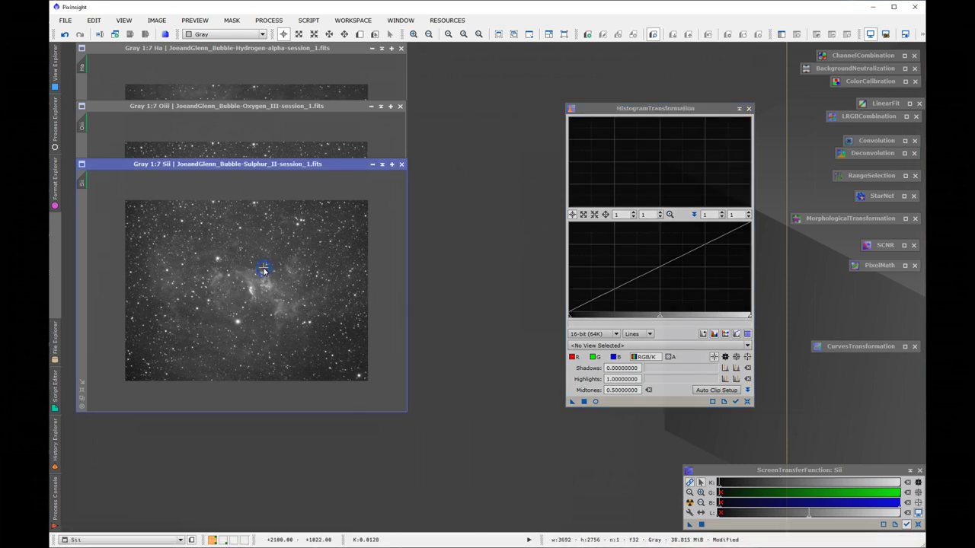
{"action": "key", "text": "ctrl+F12"}
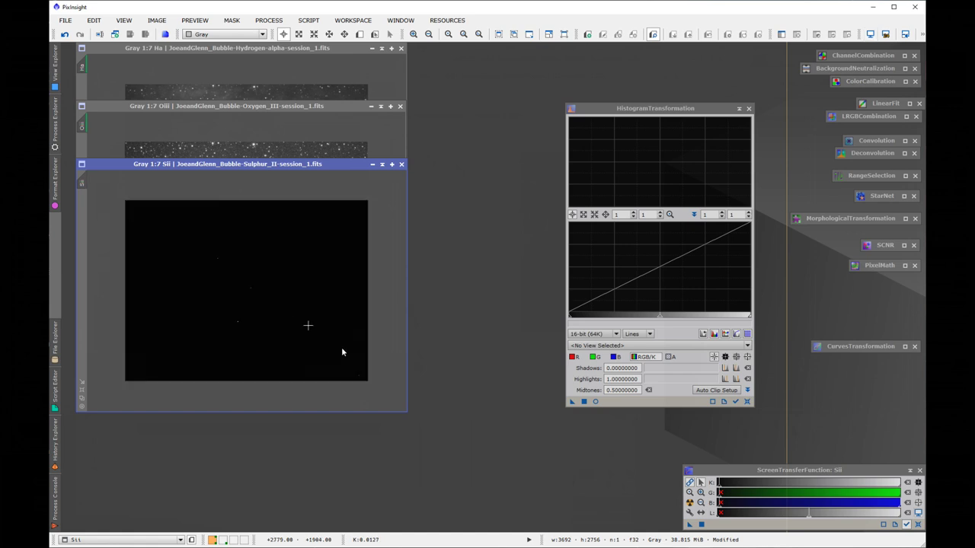
{"action": "left_click", "coordinate": [689, 502]}
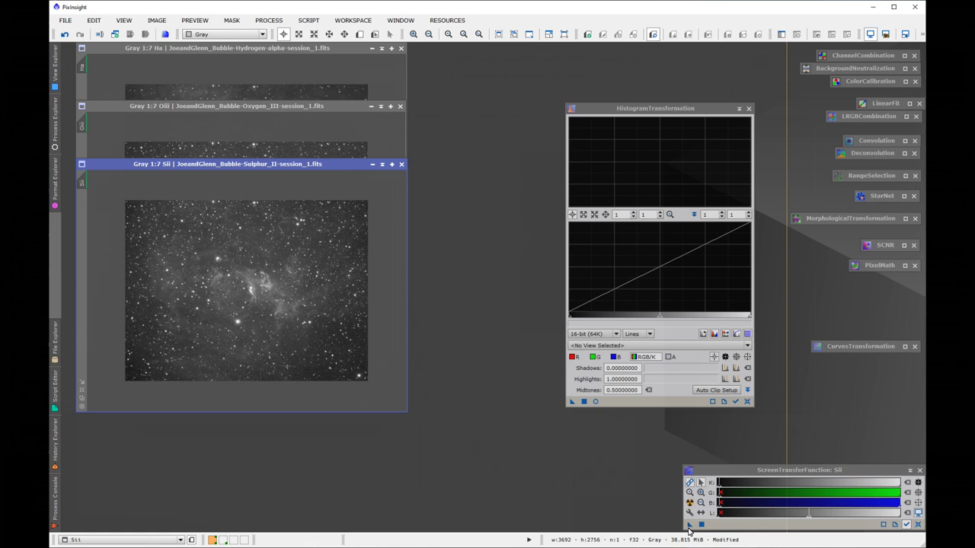
{"action": "left_click_drag", "start_coordinate": [655, 439], "coordinate": [638, 402]}
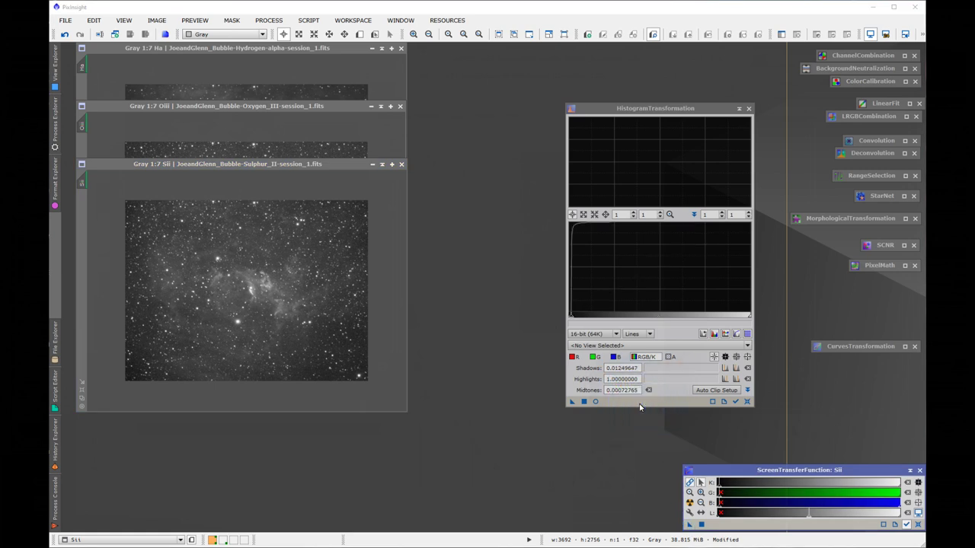
{"action": "key", "text": "ctrl+F12"}
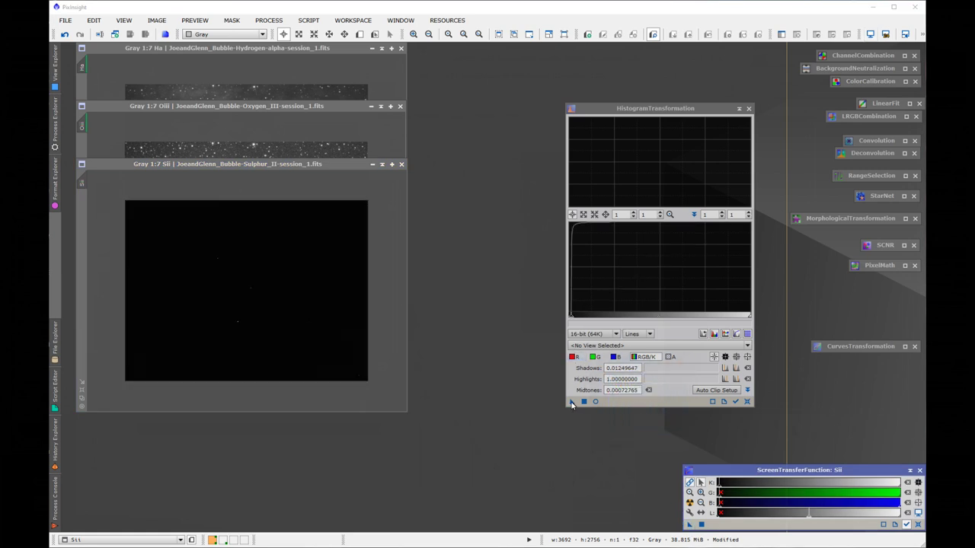
{"action": "left_click_drag", "start_coordinate": [571, 403], "coordinate": [311, 313]}
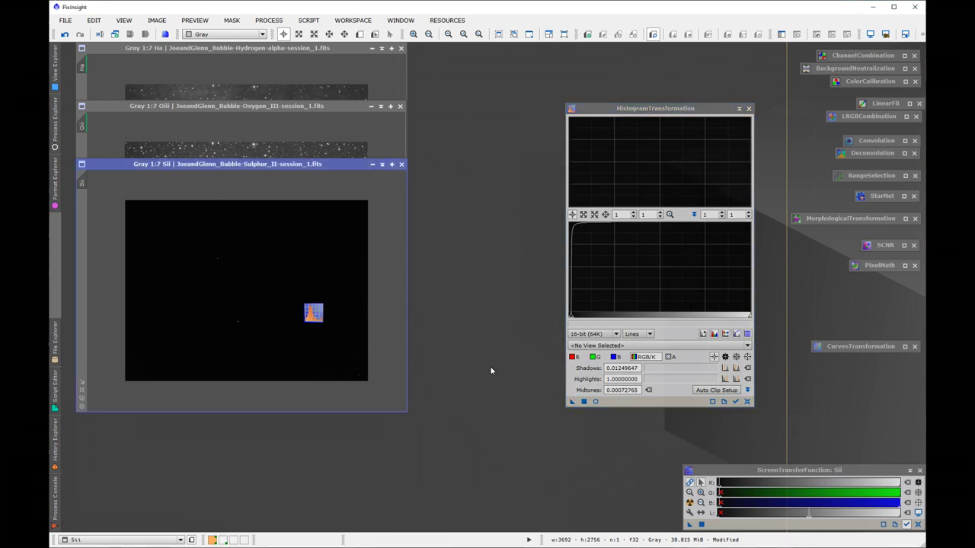
Iconize the Sii image, park its icon beside the process icons and move the Ha window over the Oiii image
{"action": "left_click", "coordinate": [372, 164]}
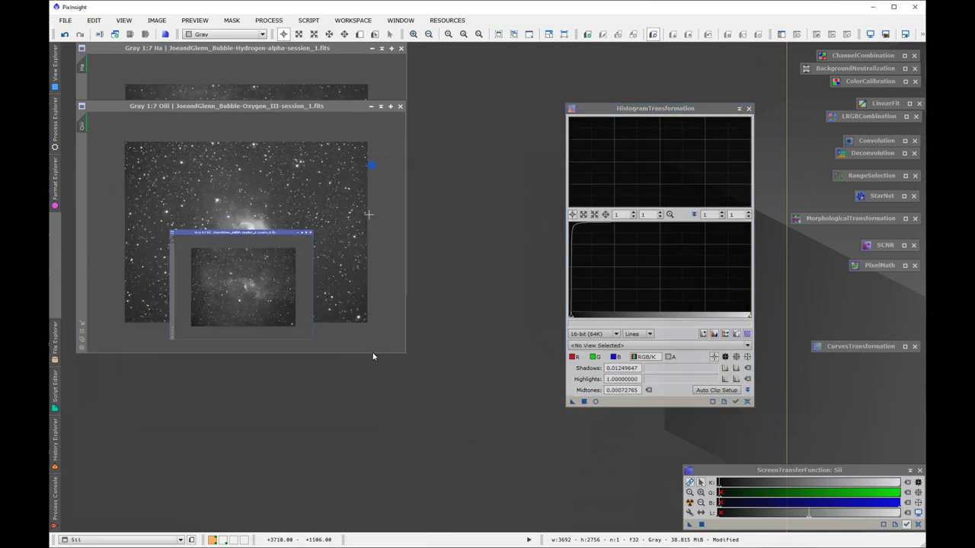
{"action": "left_click_drag", "start_coordinate": [259, 294], "coordinate": [770, 53]}
{"action": "left_click", "coordinate": [282, 47]}
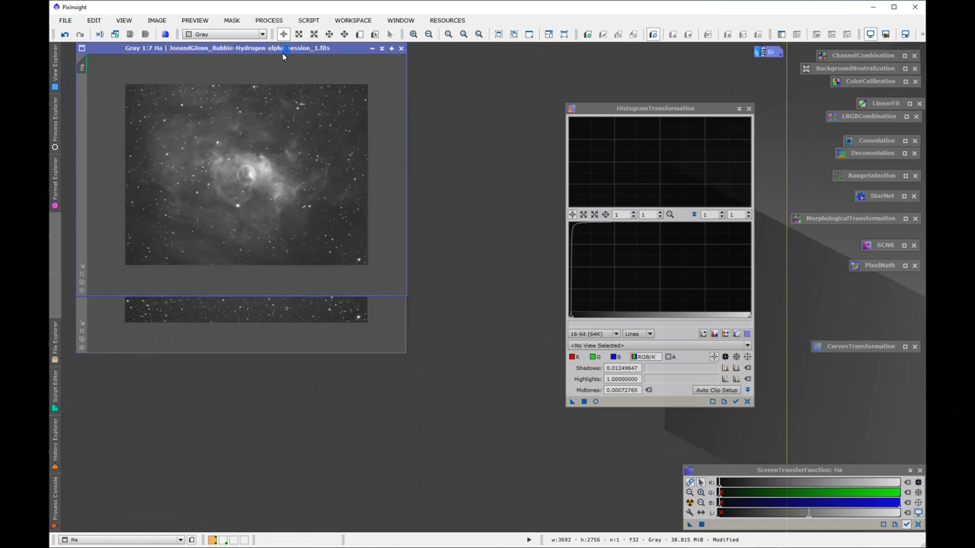
{"action": "left_click_drag", "start_coordinate": [280, 47], "coordinate": [288, 179]}
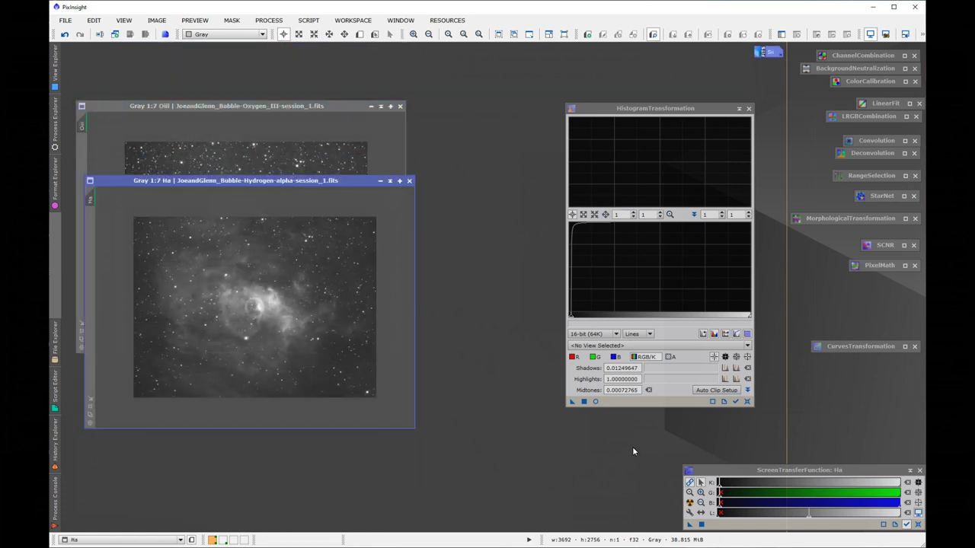
Make the Ha image's automatic stretch permanent with HistogramTransformation after disabling its screen stretch, and park its icon beneath the Sii icon
{"action": "key", "text": "ctrl+F12"}
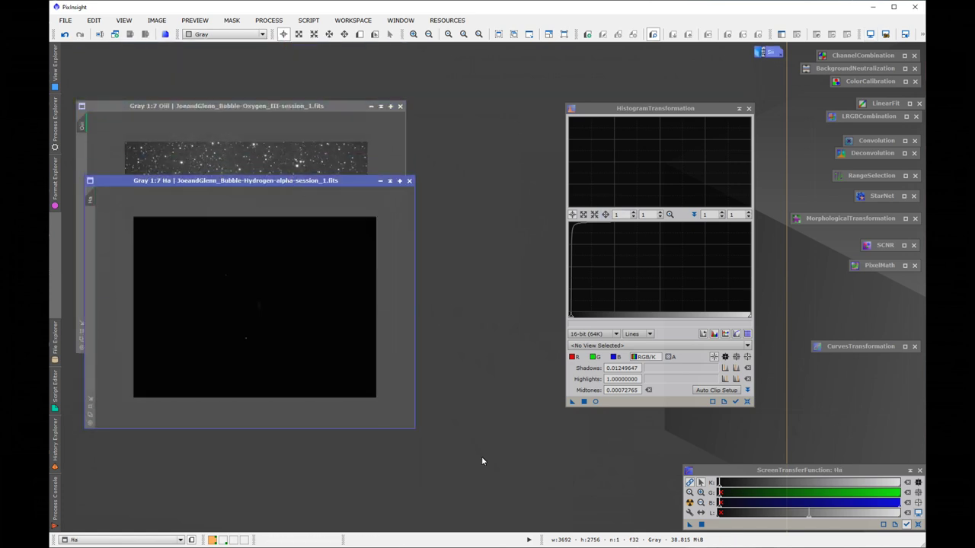
{"action": "left_click", "coordinate": [746, 402]}
{"action": "left_click", "coordinate": [689, 502]}
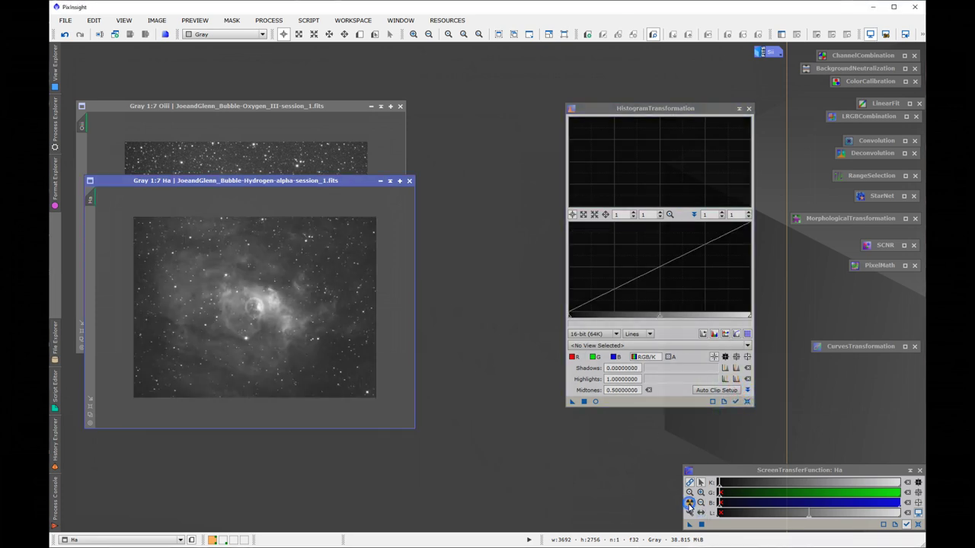
{"action": "left_click_drag", "start_coordinate": [689, 524], "coordinate": [633, 403]}
{"action": "left_click_drag", "start_coordinate": [571, 403], "coordinate": [309, 349]}
{"action": "left_click", "coordinate": [379, 182]}
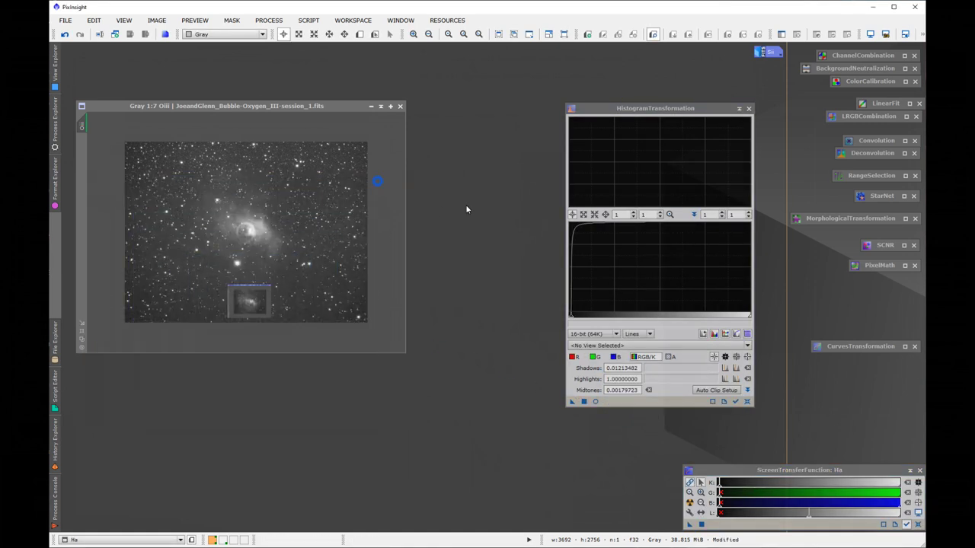
{"action": "left_click_drag", "start_coordinate": [314, 302], "coordinate": [767, 67]}
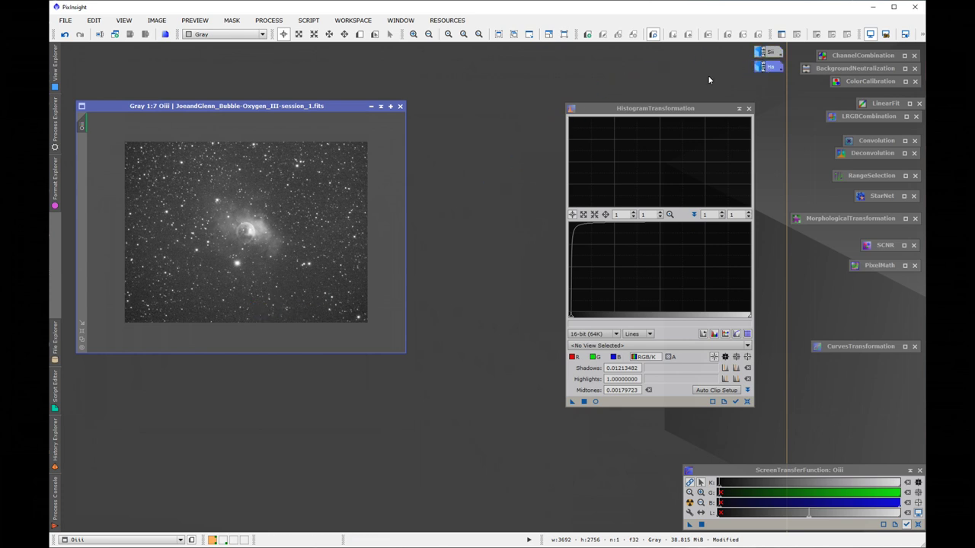
Reset HistogramTransformation, use it to make the Oiii image's automatic stretch permanent, and park the image's icon beneath the Ha icon
{"action": "left_click", "coordinate": [309, 114]}
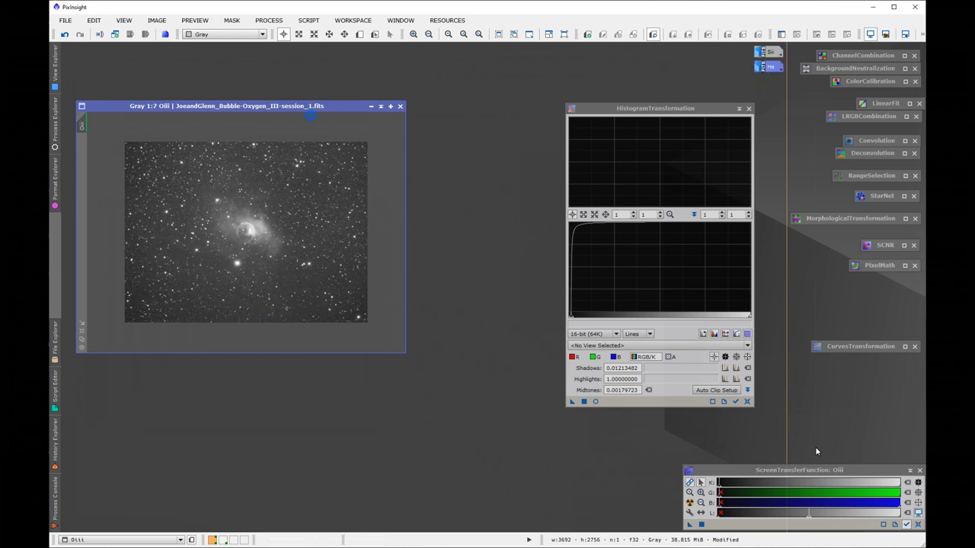
{"action": "left_click", "coordinate": [747, 401]}
{"action": "left_click", "coordinate": [689, 503]}
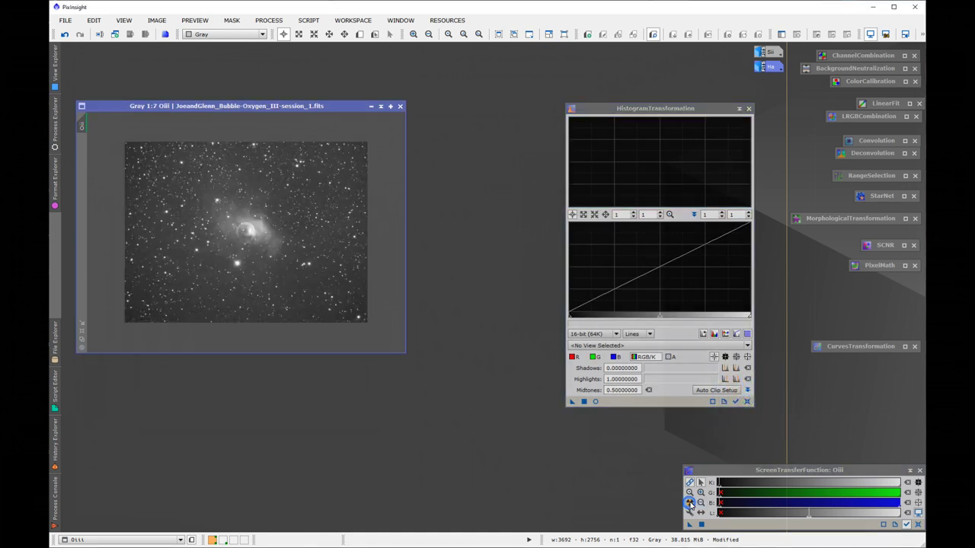
{"action": "left_click", "coordinate": [689, 504]}
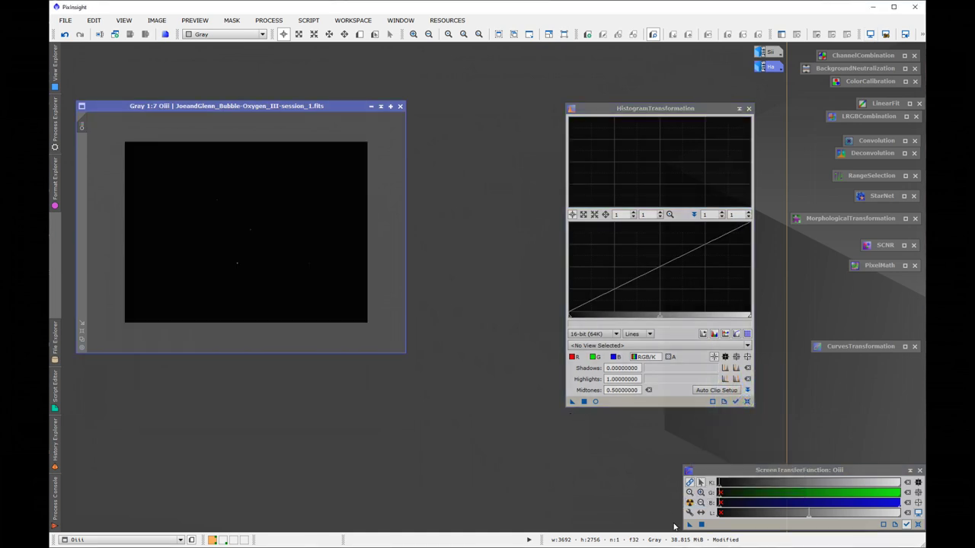
{"action": "left_click_drag", "start_coordinate": [572, 401], "coordinate": [279, 251]}
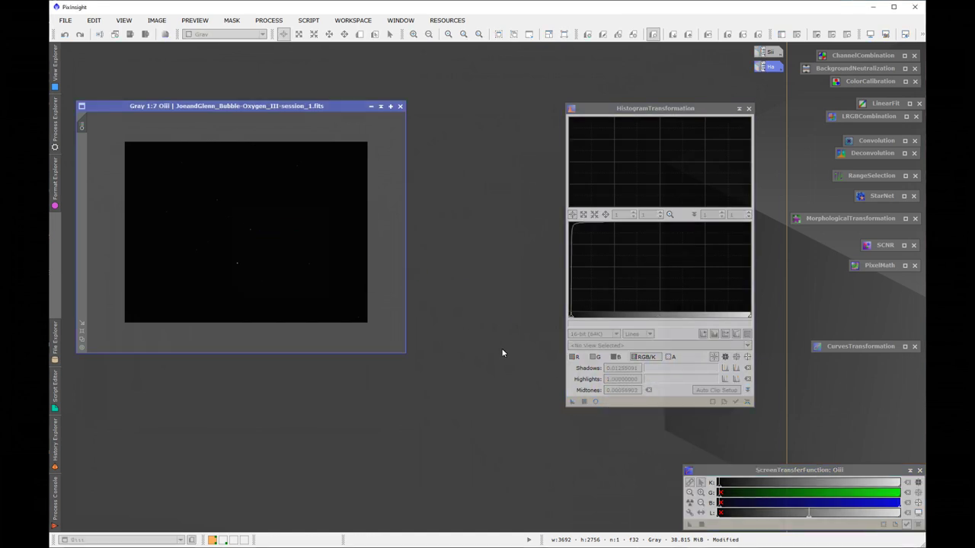
{"action": "left_click", "coordinate": [371, 106]}
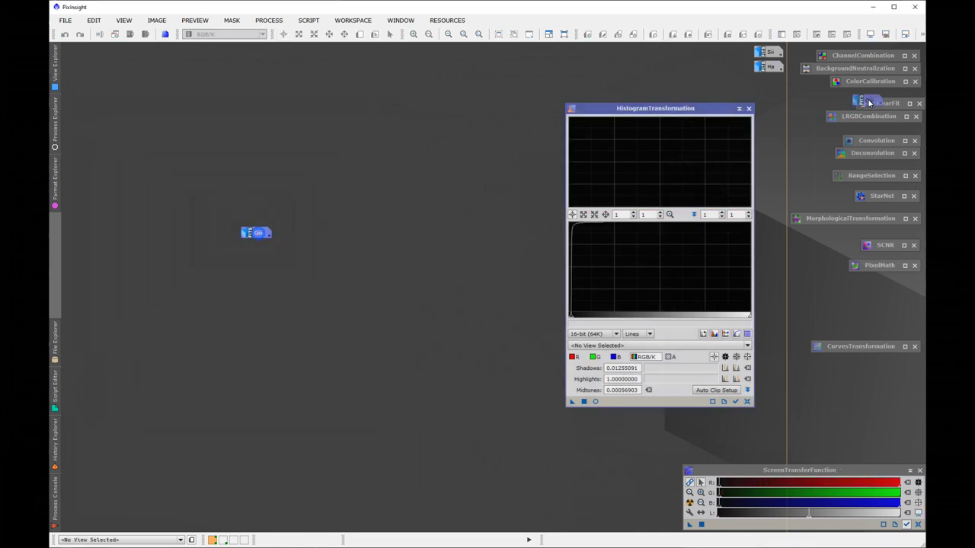
{"action": "left_click_drag", "start_coordinate": [774, 92], "coordinate": [772, 82]}
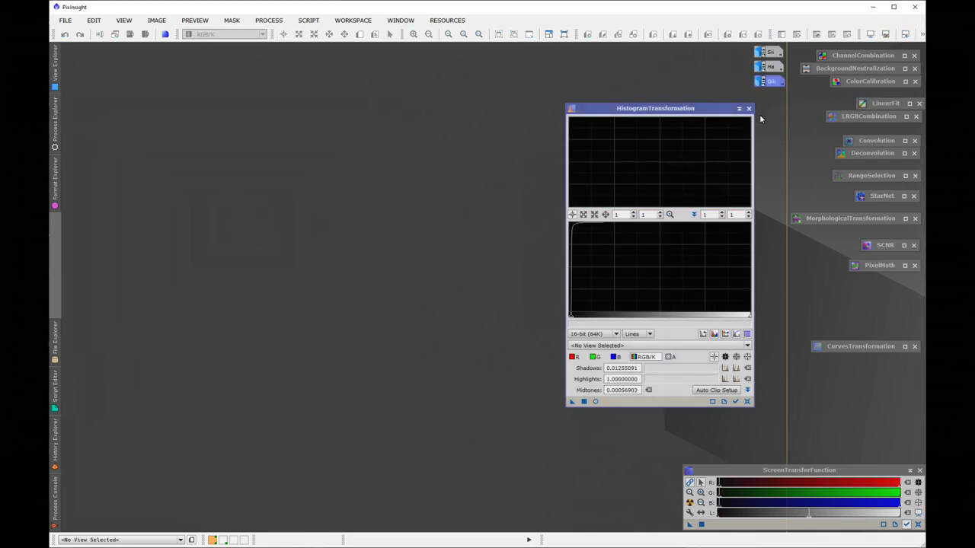
Reset and collapse HistogramTransformation, and open PixelMath's Expression Editor
{"action": "left_click", "coordinate": [746, 401]}
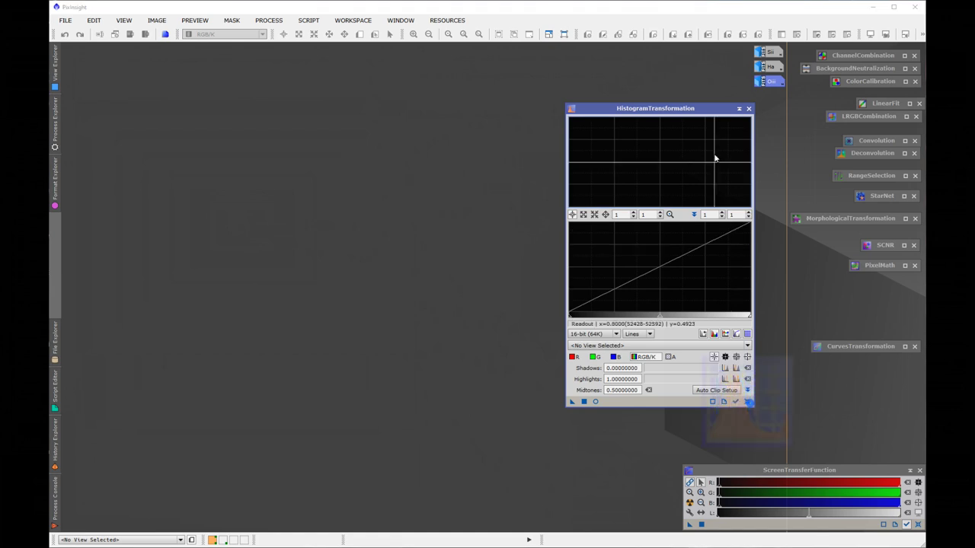
{"action": "left_click", "coordinate": [739, 109]}
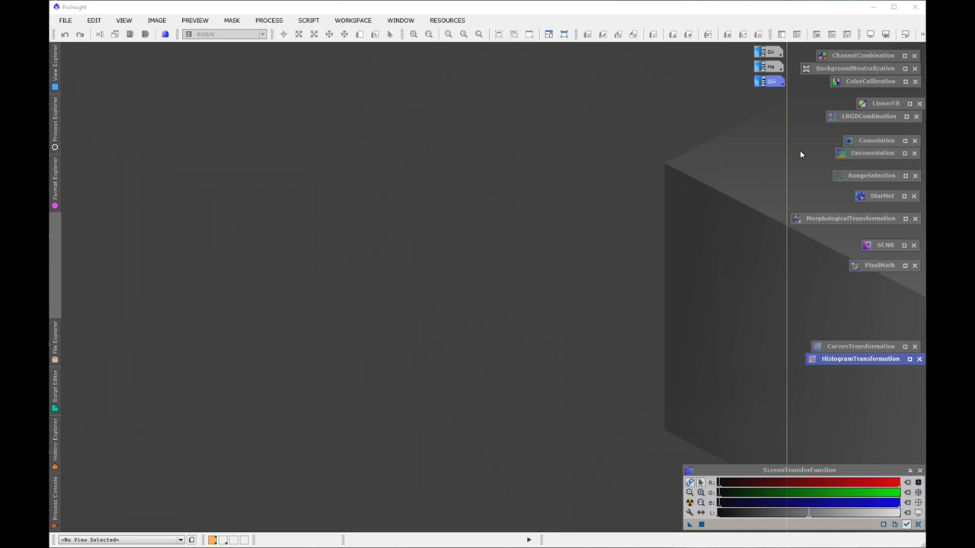
{"action": "double_click", "coordinate": [872, 266]}
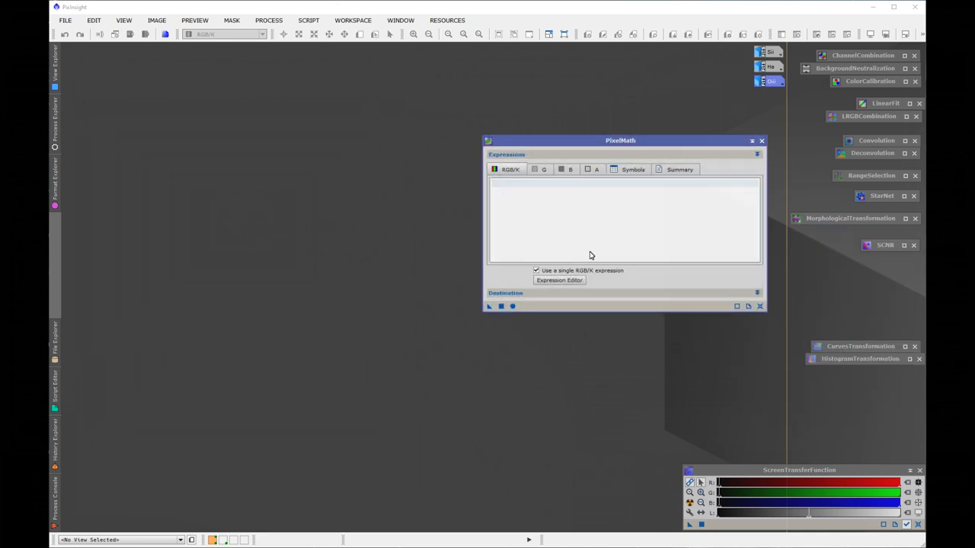
{"action": "left_click", "coordinate": [552, 281]}
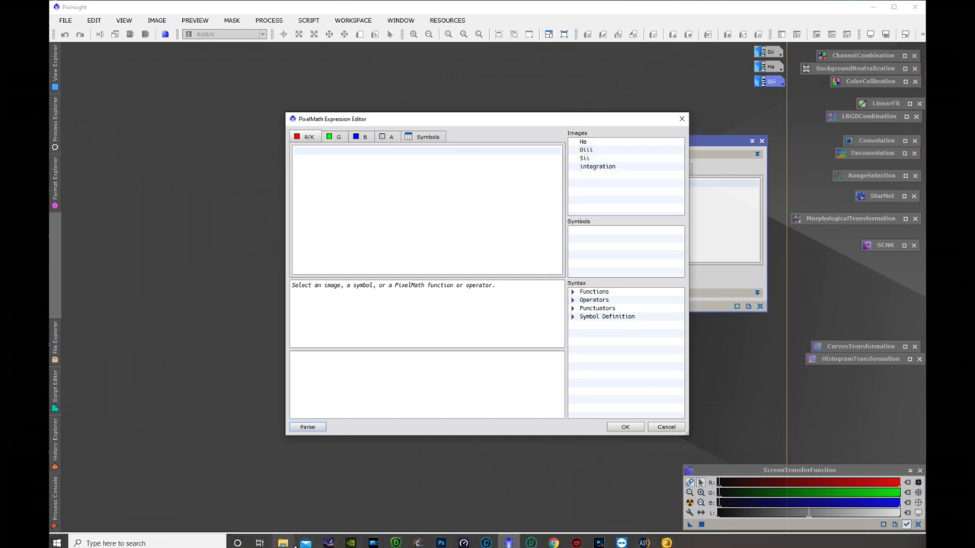
Switch to File Explorer and open the Word document "Forax X formula" from the Astrophotography (F:) drive
{"action": "left_click", "coordinate": [284, 531]}
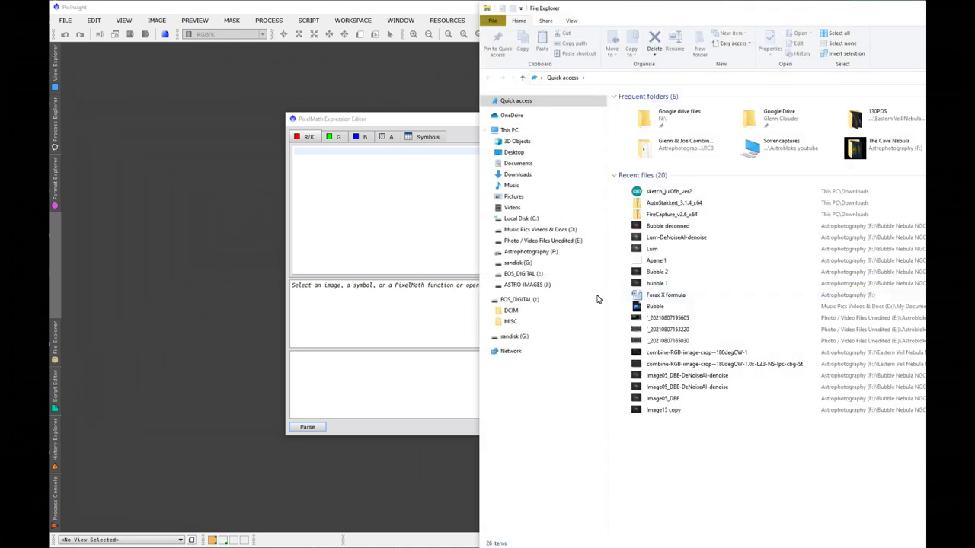
{"action": "left_click_drag", "start_coordinate": [750, 19], "coordinate": [573, 22]}
{"action": "left_click", "coordinate": [217, 257]}
{"action": "left_click", "coordinate": [219, 252]}
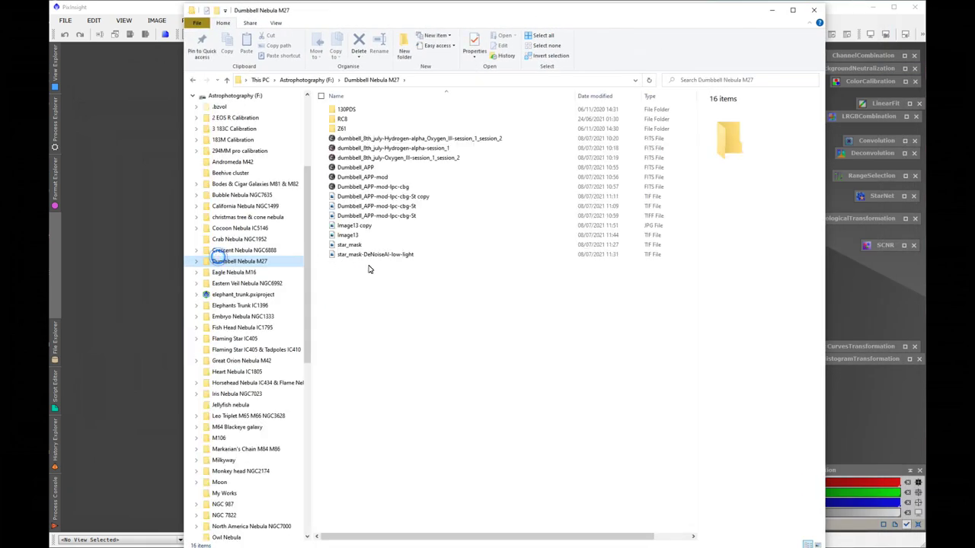
{"action": "left_click", "coordinate": [229, 96]}
{"action": "scroll", "coordinate": [455, 374], "scroll_direction": "down", "scroll_amount": 3}
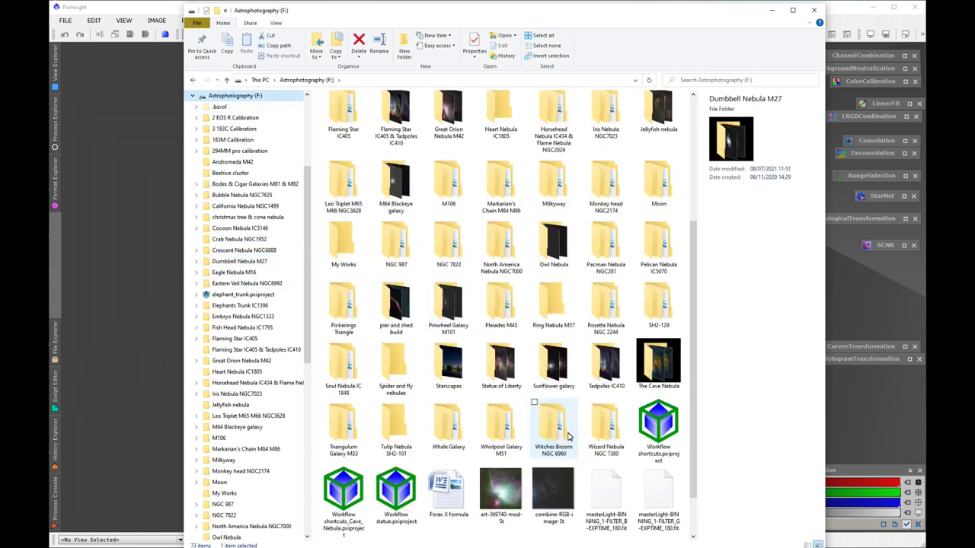
{"action": "scroll", "coordinate": [451, 441], "scroll_direction": "down", "scroll_amount": 1}
{"action": "double_click", "coordinate": [452, 442]}
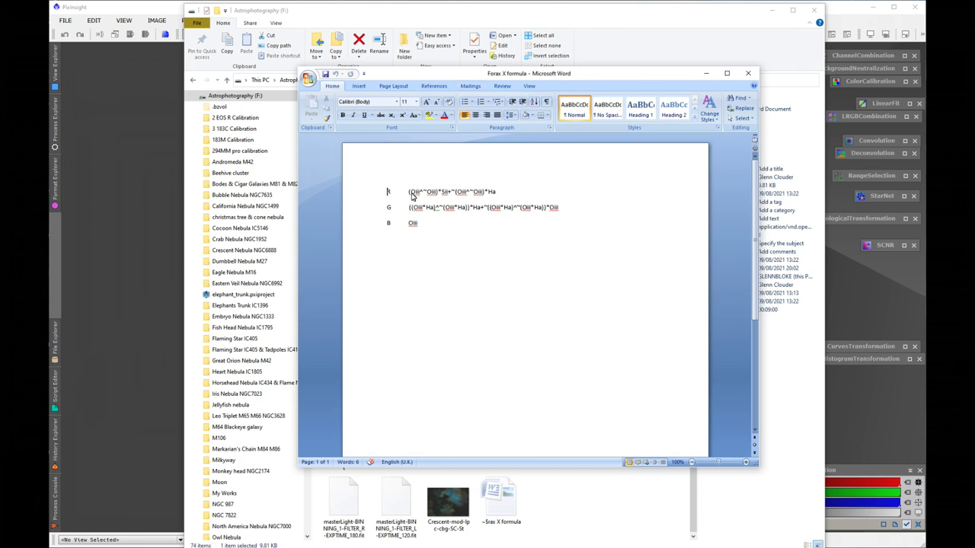
Copy the R formula from the Word document into PixelMath's red expression: (Oiii^~Oiii)*Sii+~(Oiii^~Oiii)*Ha
{"action": "left_click_drag", "start_coordinate": [408, 194], "coordinate": [499, 195]}
{"action": "right_click", "coordinate": [457, 195]}
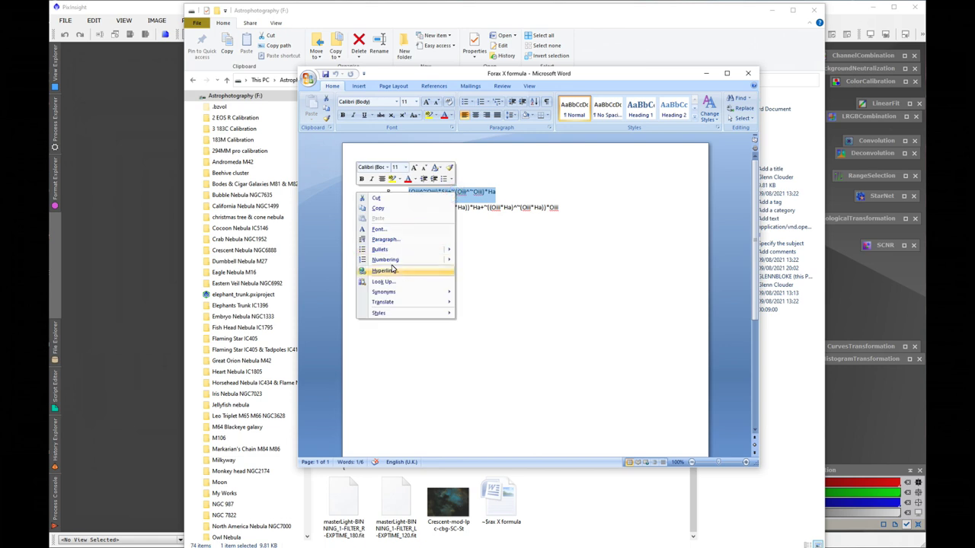
{"action": "left_click", "coordinate": [379, 211]}
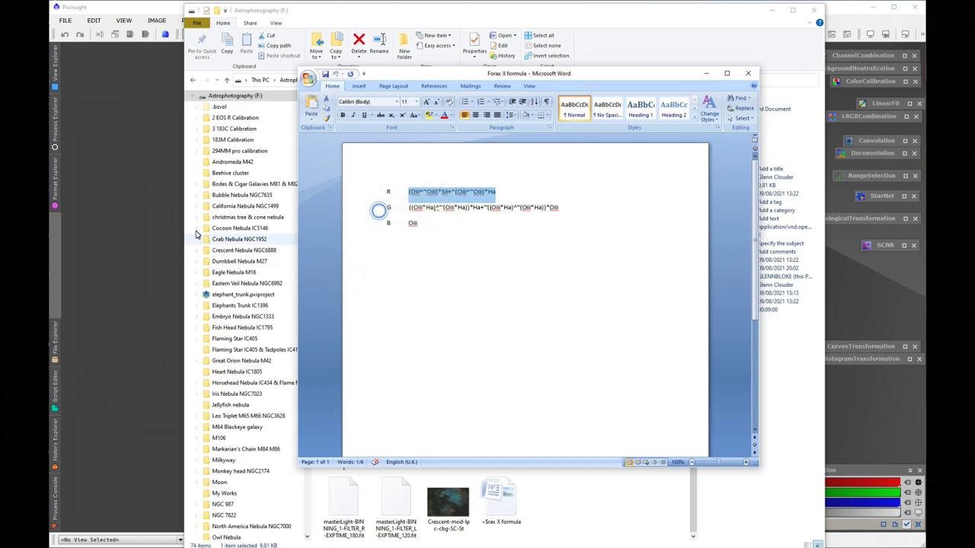
{"action": "left_click", "coordinate": [145, 206]}
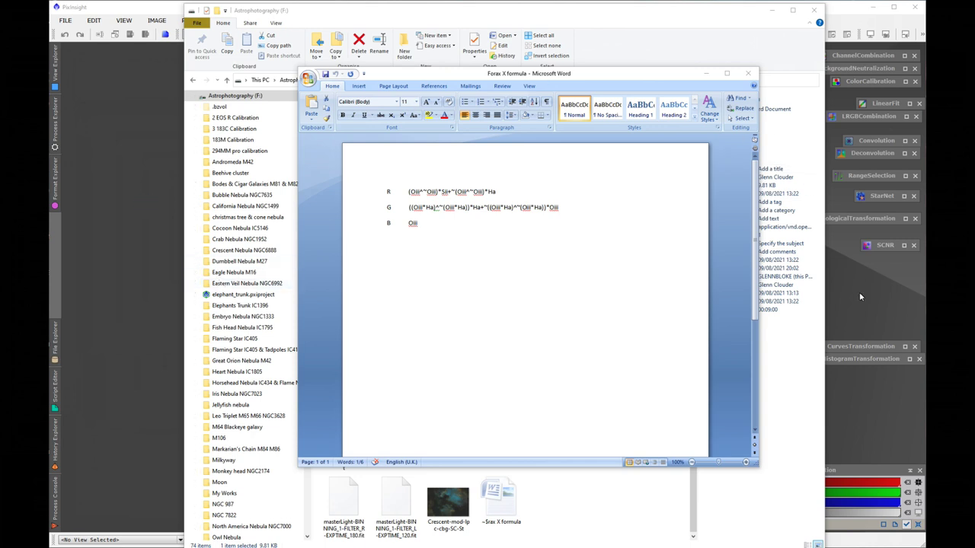
{"action": "left_click_drag", "start_coordinate": [600, 79], "coordinate": [914, 153]}
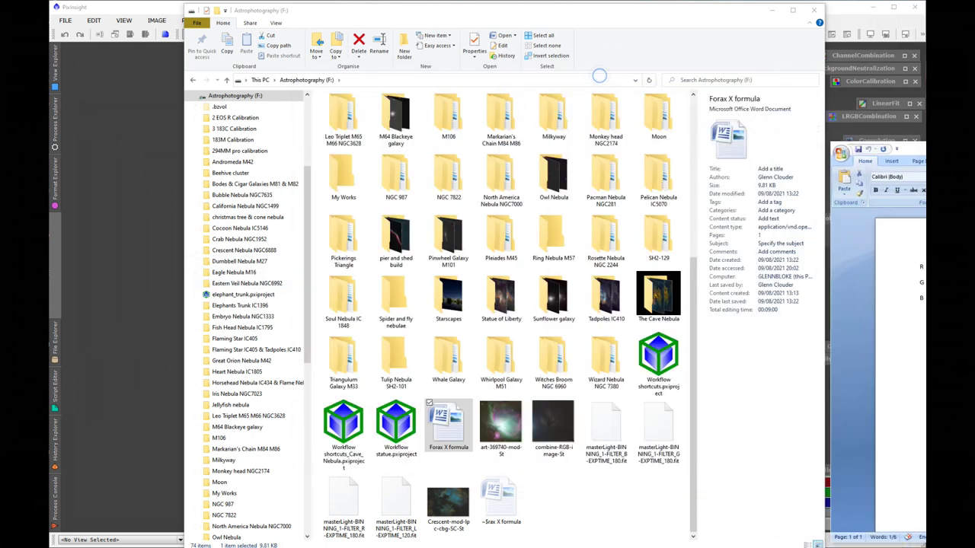
{"action": "left_click", "coordinate": [813, 10]}
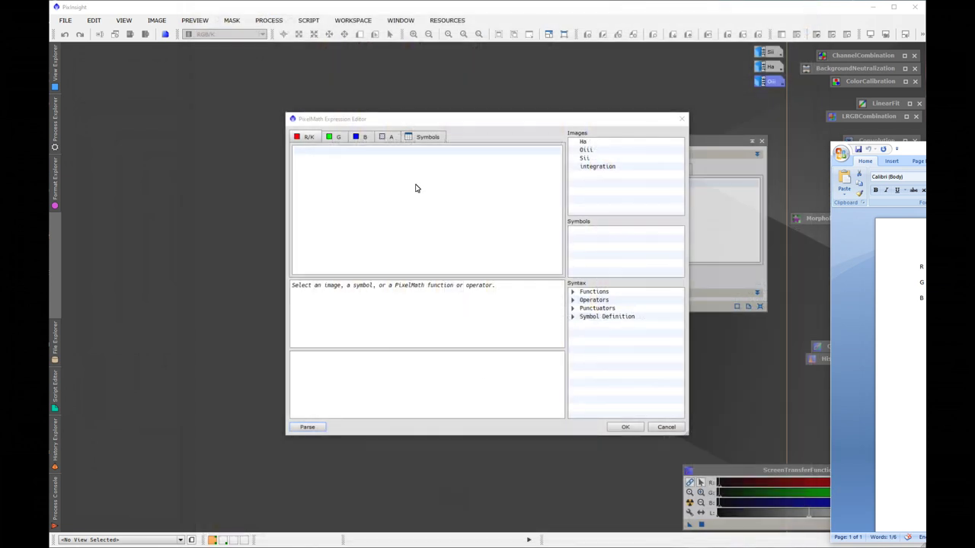
{"action": "right_click", "coordinate": [318, 178]}
{"action": "left_click", "coordinate": [358, 238]}
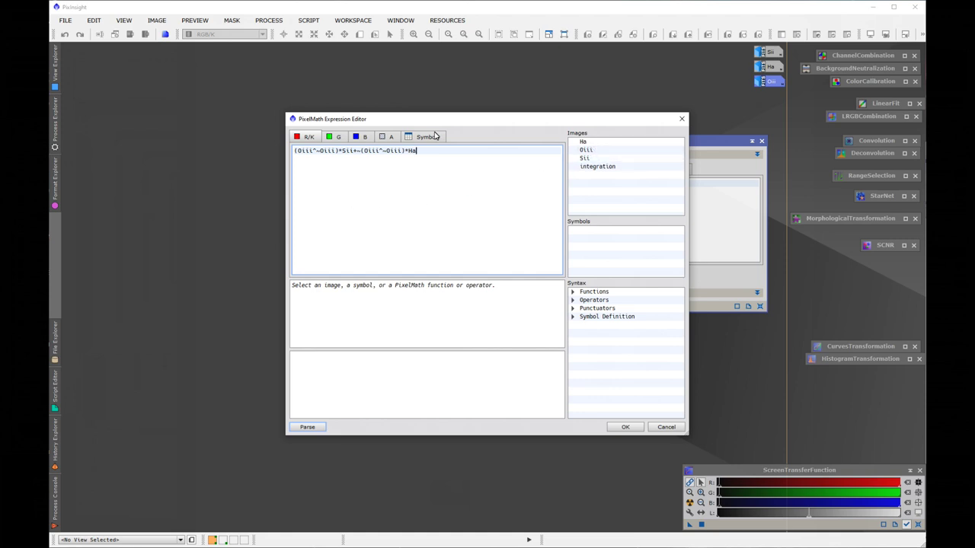
Copy the G formula ((Oiii*Ha)^~(Oiii*Ha))*Ha+~((Oiii*Ha)^~(Oiii*Ha))*Oiii from Word into PixelMath's green expression, closing the document once copied
{"action": "left_click", "coordinate": [335, 136]}
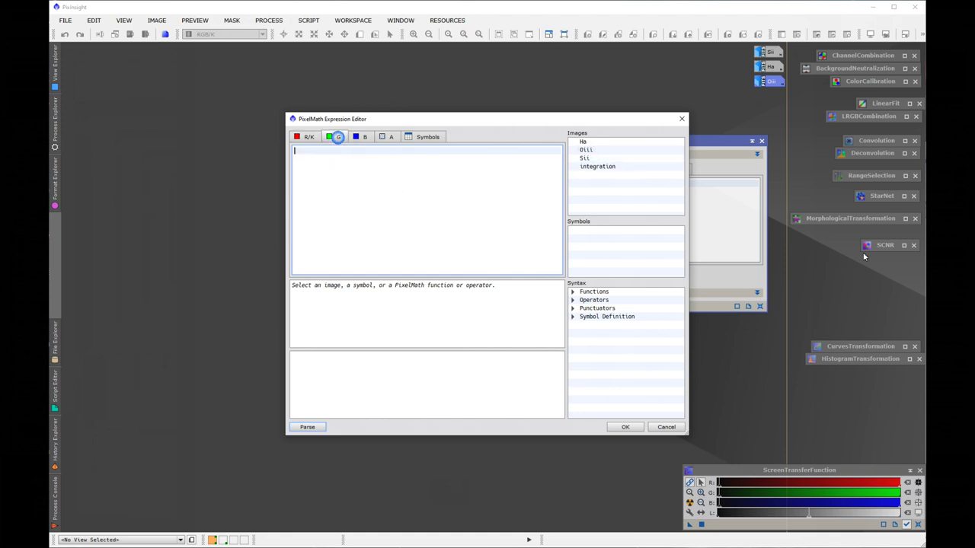
{"action": "key", "text": "alt+Tab"}
{"action": "left_click_drag", "start_coordinate": [816, 143], "coordinate": [541, 138]}
{"action": "left_click_drag", "start_coordinate": [510, 250], "coordinate": [597, 251]}
{"action": "mouse_move", "coordinate": [508, 269]}
{"action": "left_mouse_down"}
{"action": "mouse_move", "coordinate": [670, 276]}
{"action": "mouse_move", "coordinate": [508, 273]}
{"action": "left_mouse_up"}
{"action": "left_click", "coordinate": [507, 266]}
{"action": "right_click", "coordinate": [537, 273]}
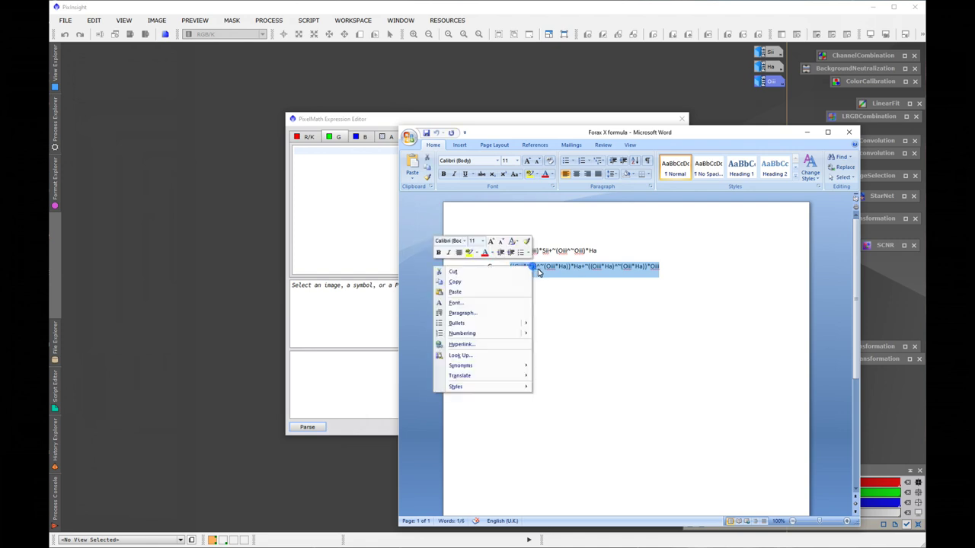
{"action": "left_click", "coordinate": [455, 281]}
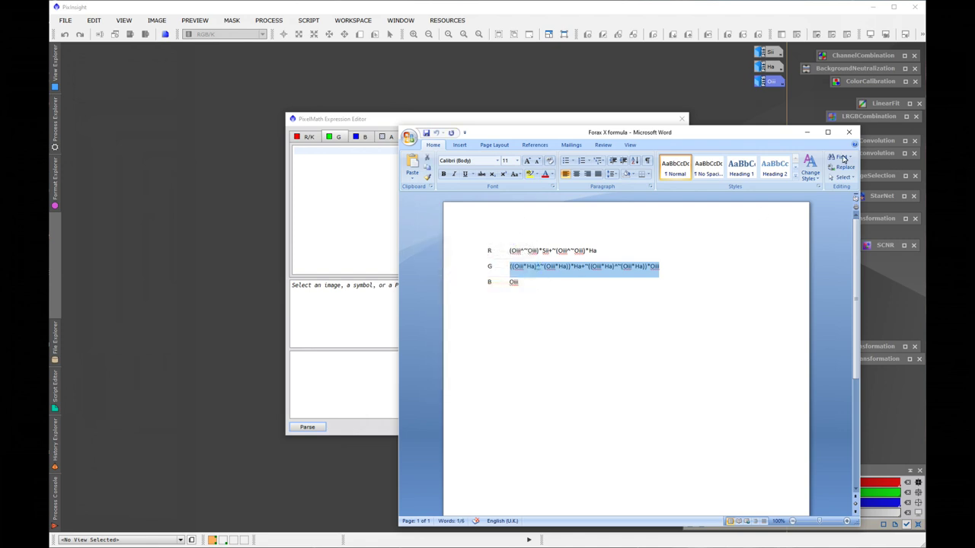
{"action": "left_click", "coordinate": [849, 131]}
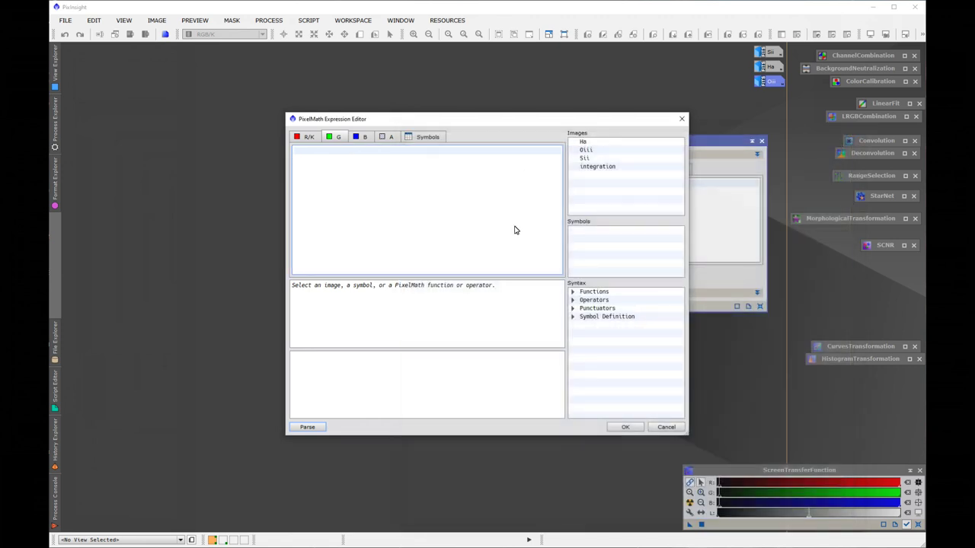
{"action": "right_click", "coordinate": [331, 166]}
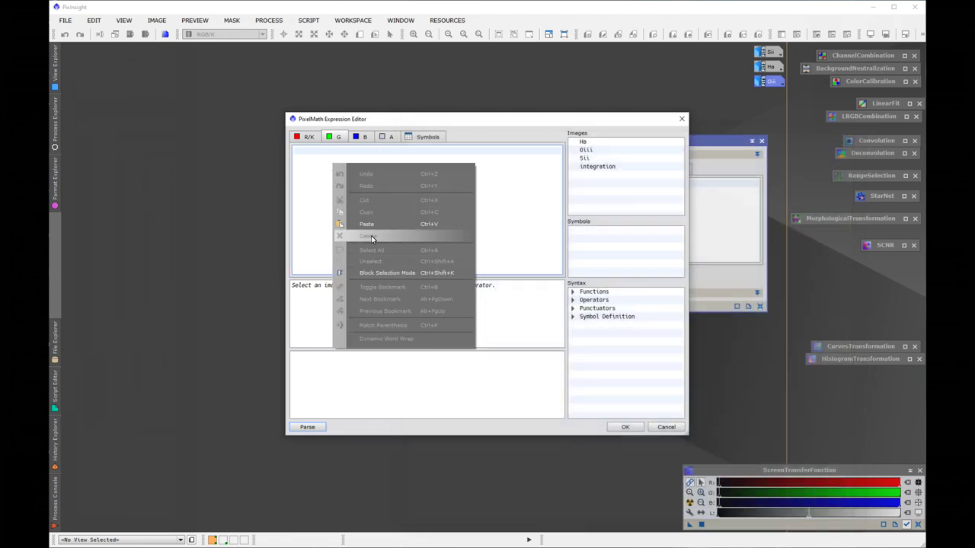
{"action": "left_click", "coordinate": [373, 235]}
Set the blue expression to the Oiii image and accept the expressions
{"action": "left_click", "coordinate": [359, 137]}
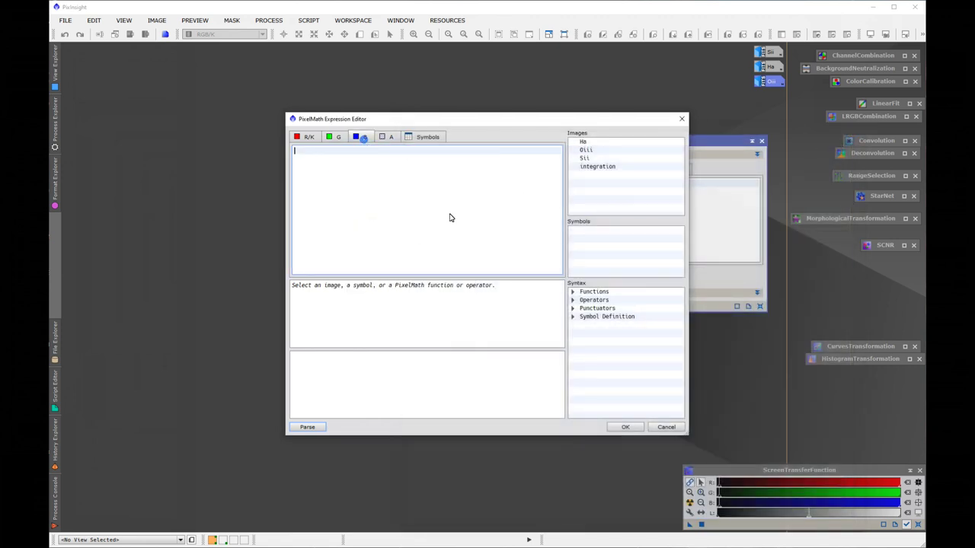
{"action": "double_click", "coordinate": [584, 151]}
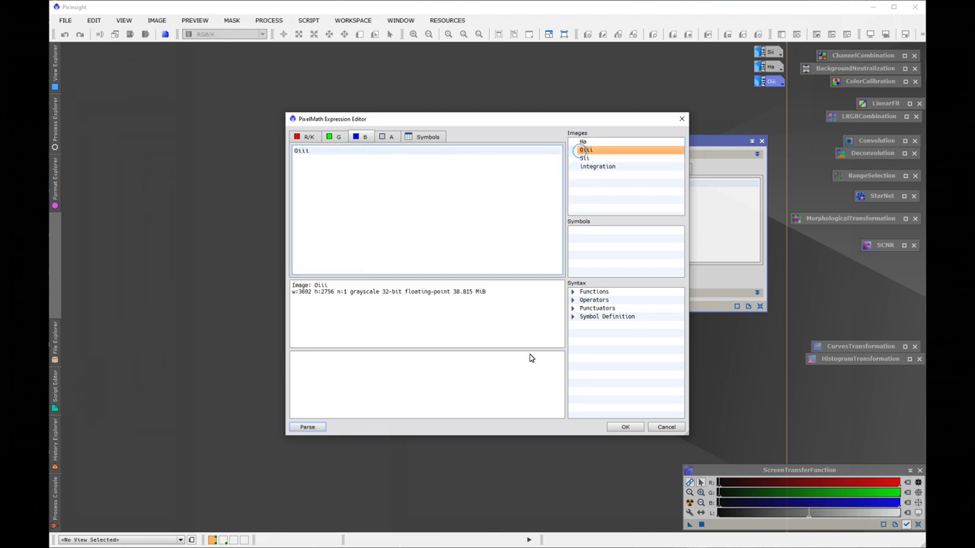
{"action": "left_click", "coordinate": [625, 427]}
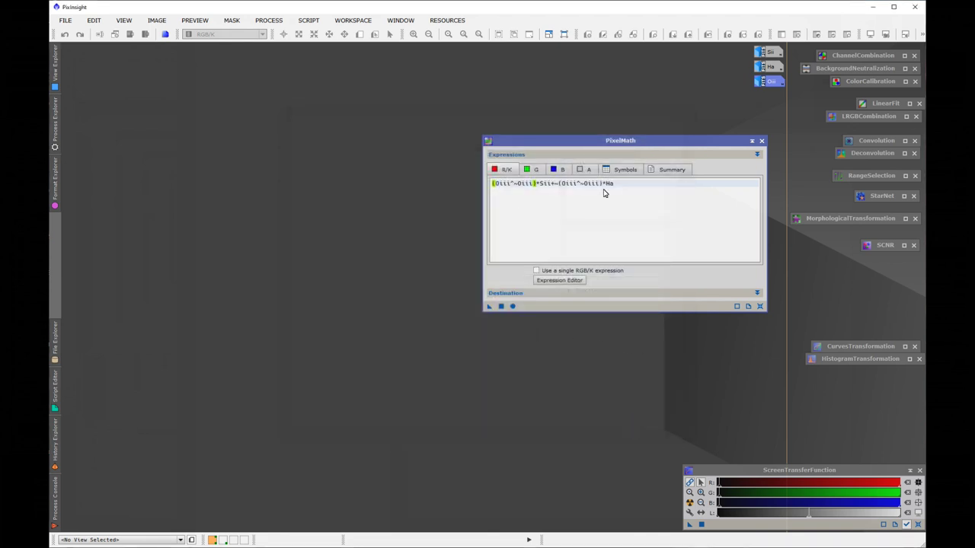
Set the PixelMath destination to create a new image in the RGB Color space
{"action": "left_click", "coordinate": [756, 293]}
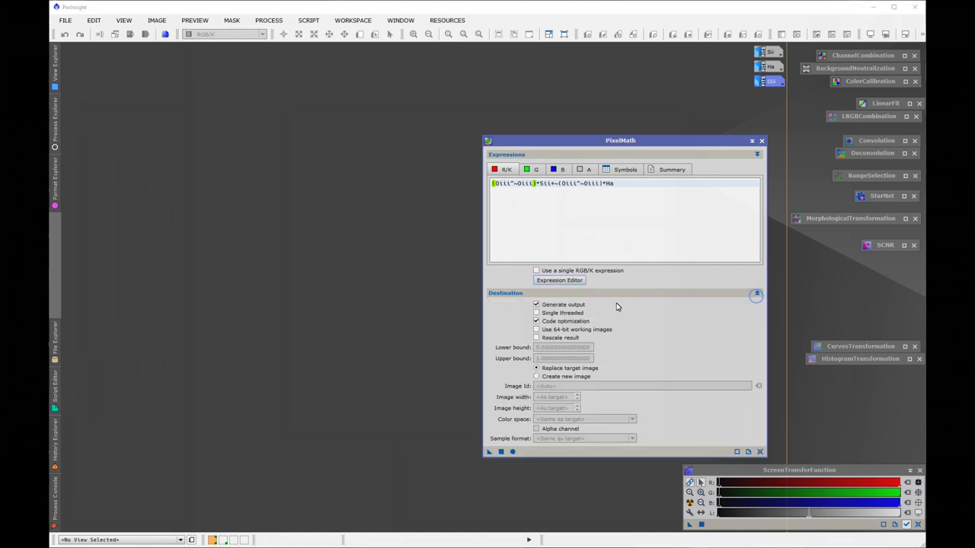
{"action": "left_click", "coordinate": [546, 376]}
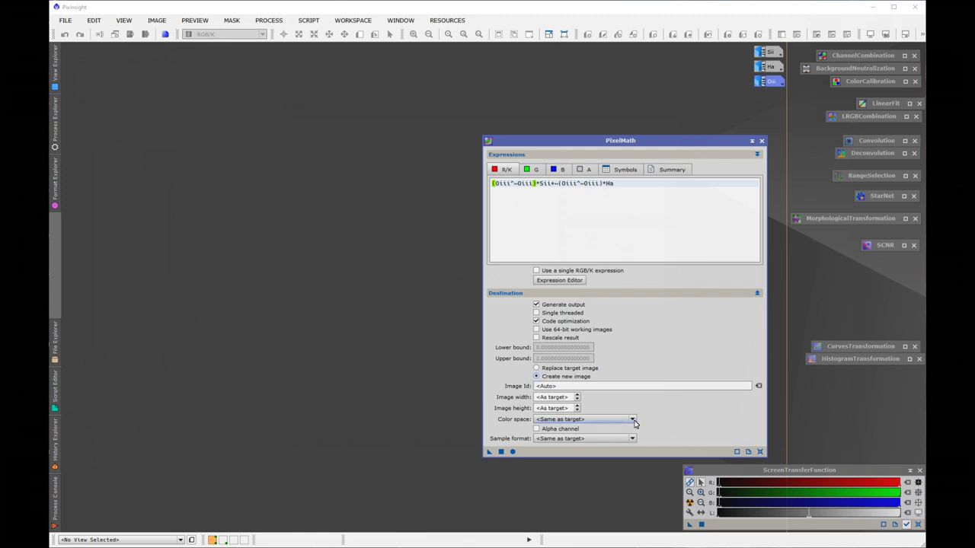
{"action": "left_click", "coordinate": [634, 419]}
{"action": "left_click", "coordinate": [565, 434]}
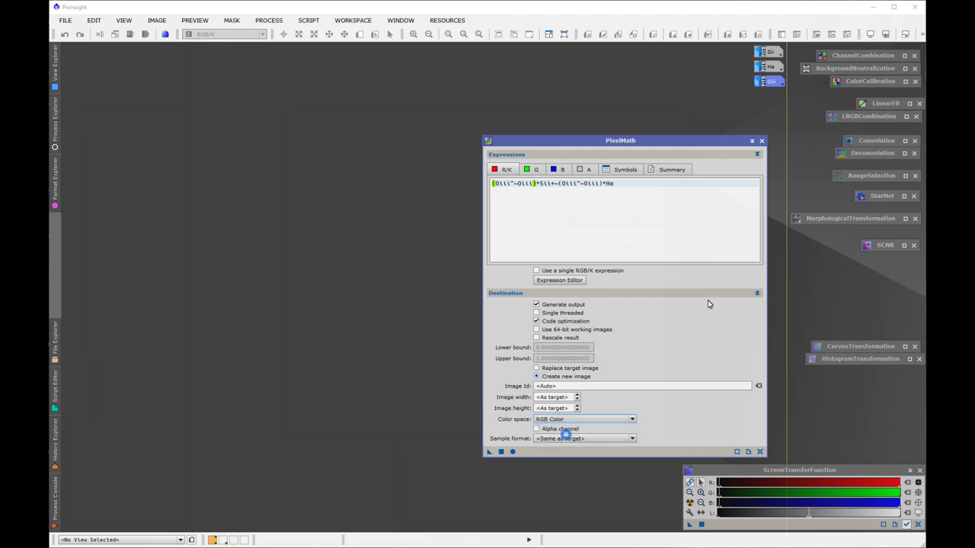
Run PixelMath on the restored Ha image to create the combined RGB image, and put PixelMath away
{"action": "double_click", "coordinate": [772, 68]}
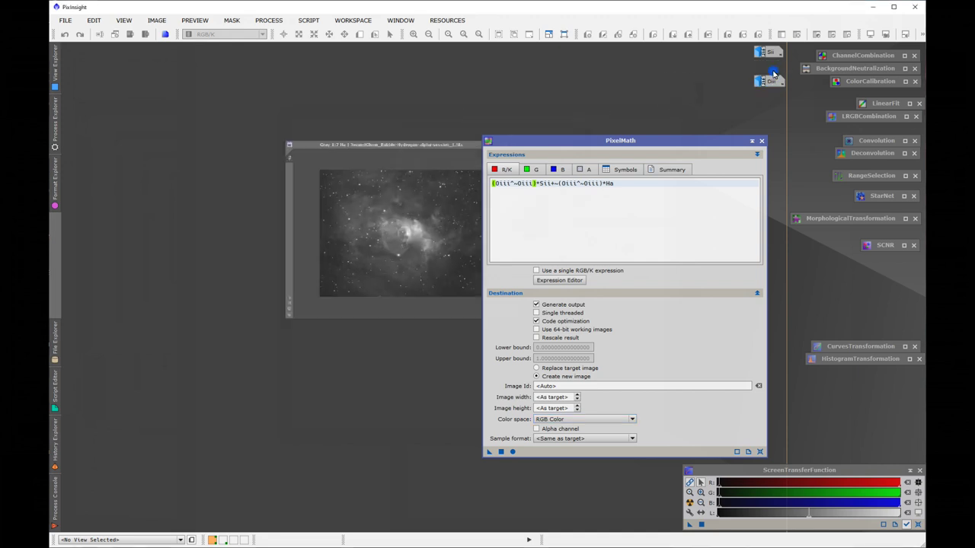
{"action": "left_click", "coordinate": [502, 453]}
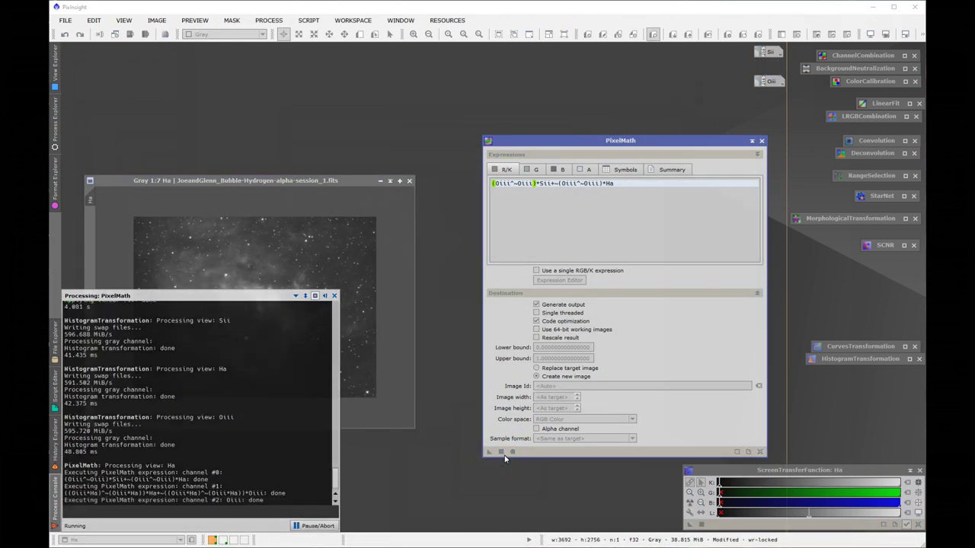
{"action": "left_click", "coordinate": [761, 141]}
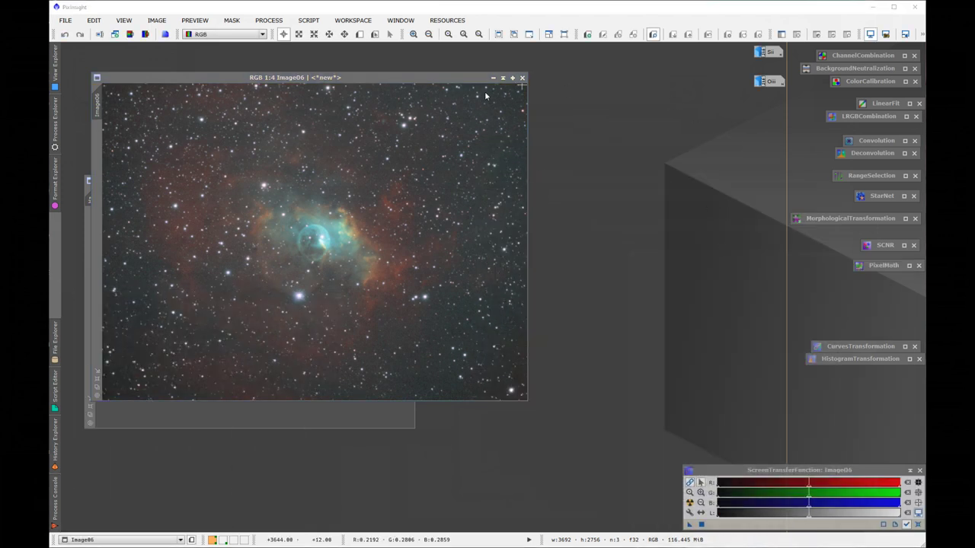
Minimize the Ha image, move the new RGB image to the workspace's upper-left area, and enlarge its window around it
{"action": "left_click_drag", "start_coordinate": [476, 76], "coordinate": [688, 139]}
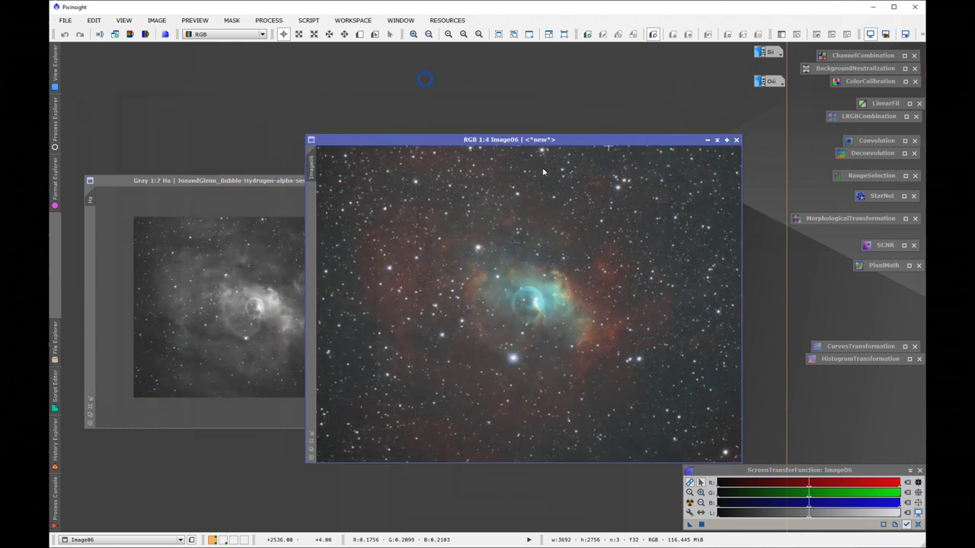
{"action": "left_click", "coordinate": [217, 180]}
{"action": "left_click", "coordinate": [383, 182]}
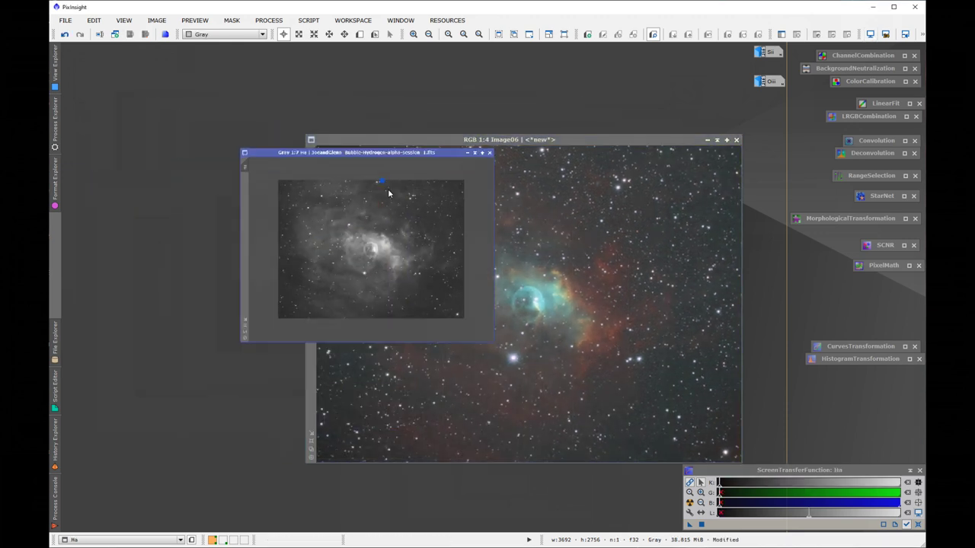
{"action": "left_click_drag", "start_coordinate": [593, 141], "coordinate": [369, 70]}
{"action": "left_click_drag", "start_coordinate": [515, 391], "coordinate": [592, 450]}
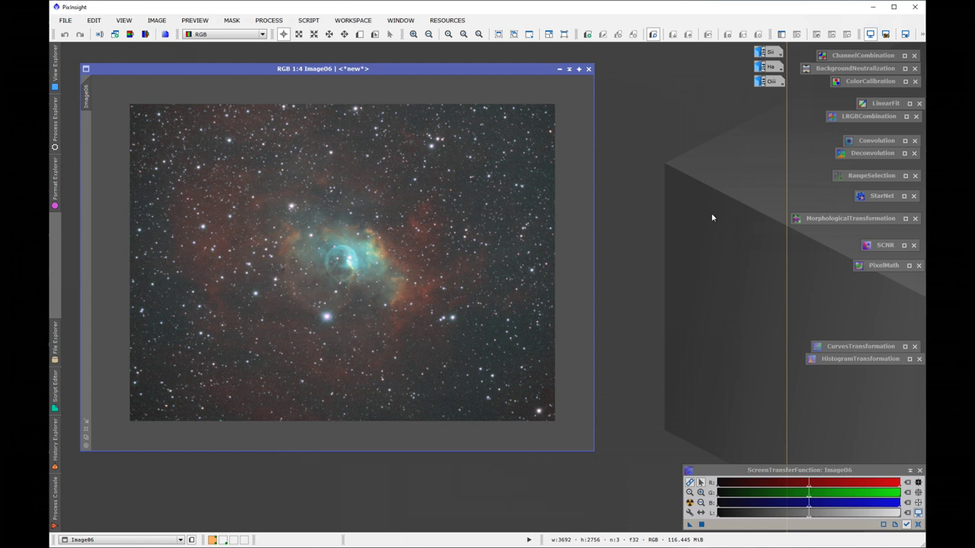
{"action": "left_click_drag", "start_coordinate": [418, 70], "coordinate": [402, 53]}
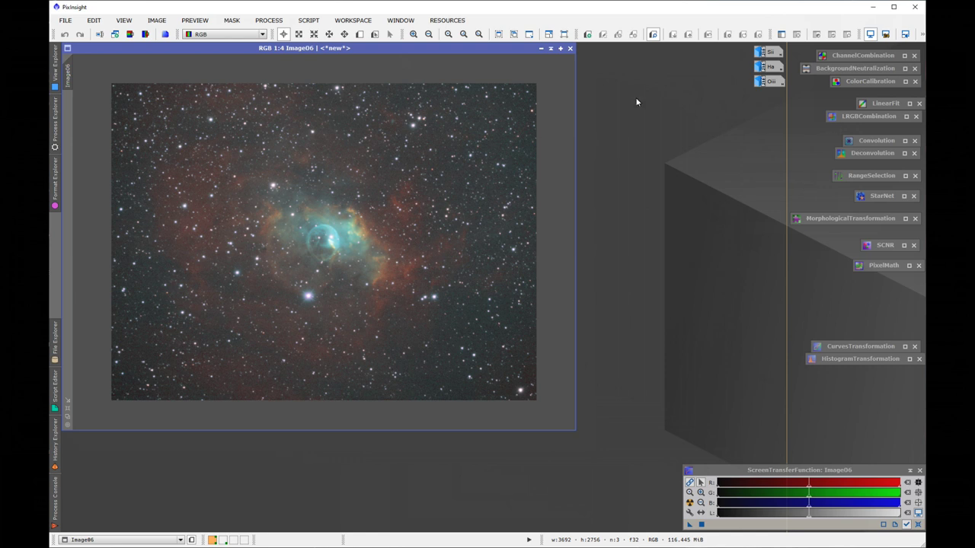
Open DynamicBackgroundExtraction beside the RGB image and reset it to its default parameters with that image as target
{"action": "left_click", "coordinate": [269, 20]}
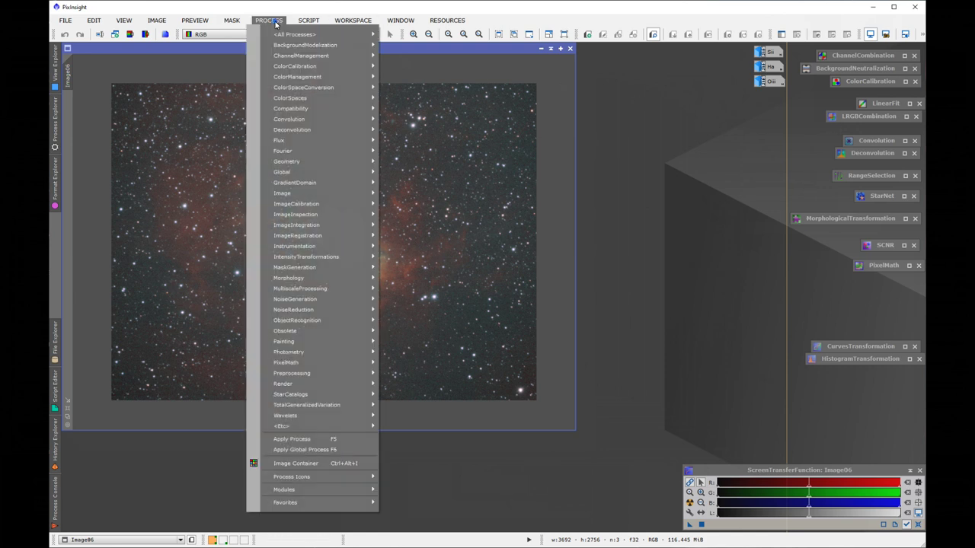
{"action": "mouse_move", "coordinate": [289, 46]}
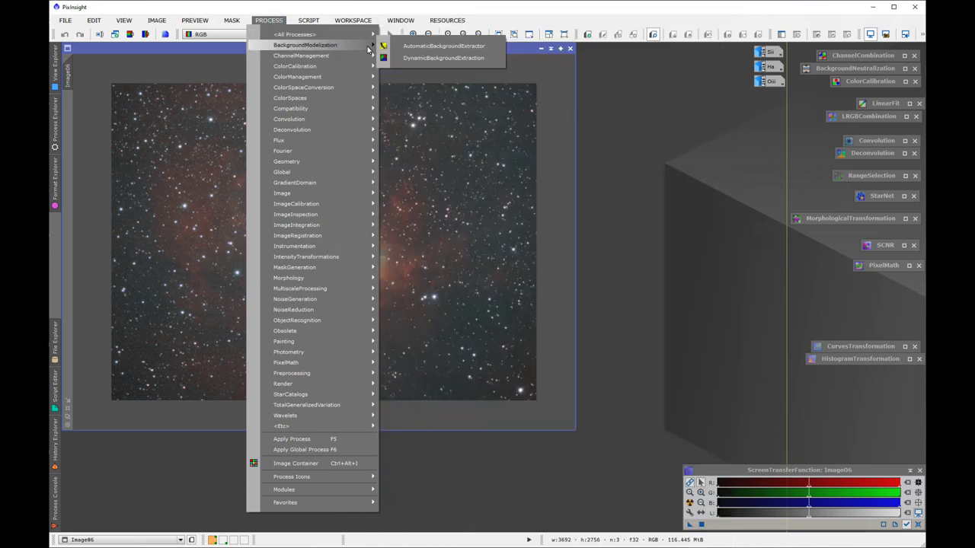
{"action": "left_click", "coordinate": [428, 58]}
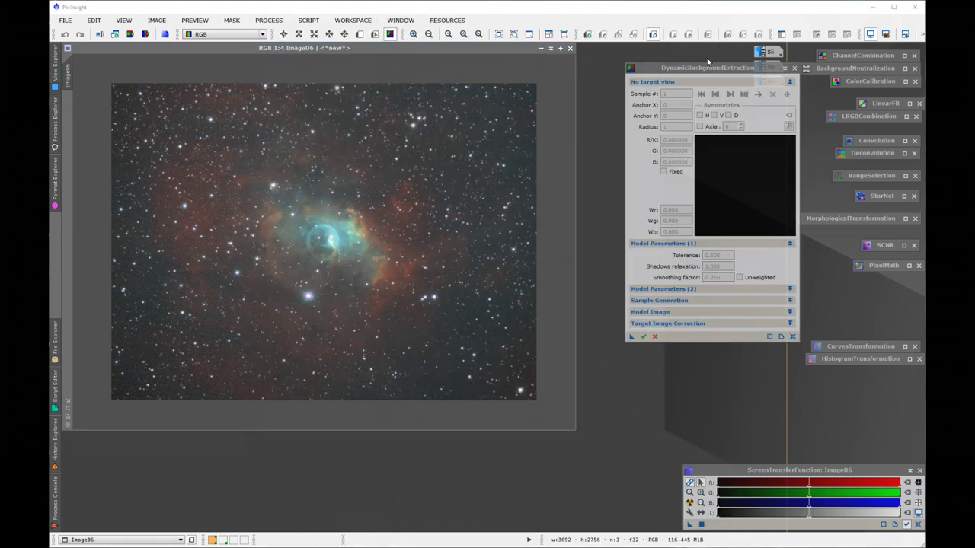
{"action": "left_click_drag", "start_coordinate": [704, 69], "coordinate": [672, 108]}
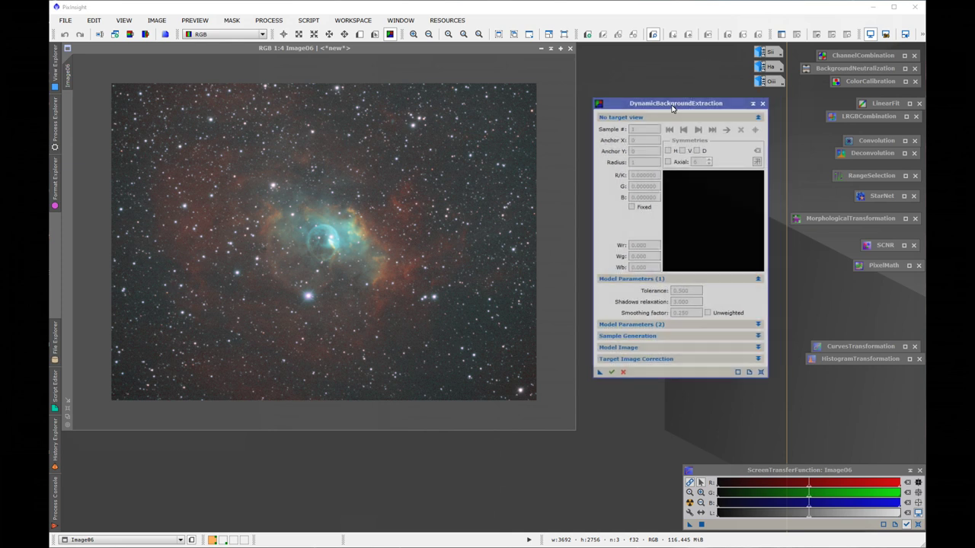
{"action": "left_click", "coordinate": [761, 371]}
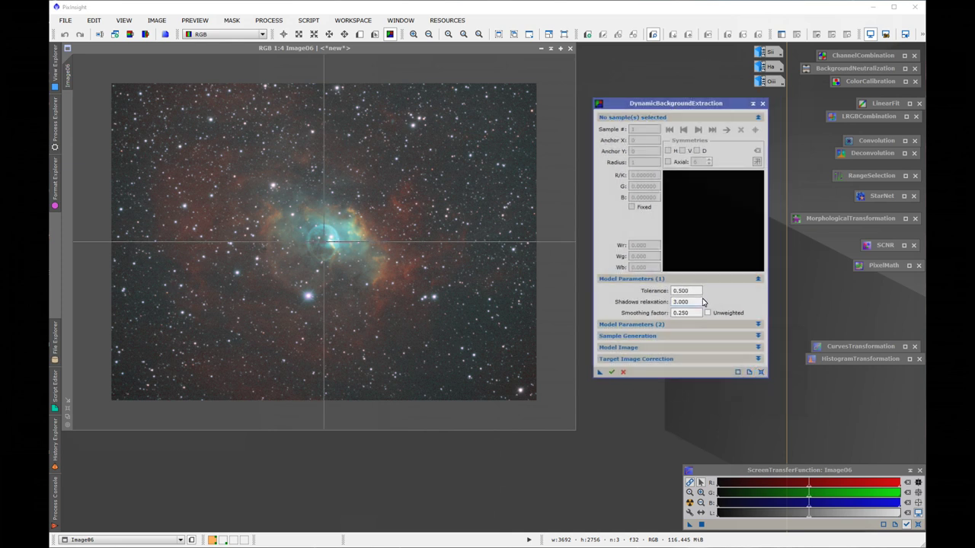
Set the default sample radius to 25 and generate background samples at 10 per row
{"action": "left_click", "coordinate": [758, 325]}
{"action": "left_click", "coordinate": [758, 325]}
{"action": "left_click", "coordinate": [759, 336]}
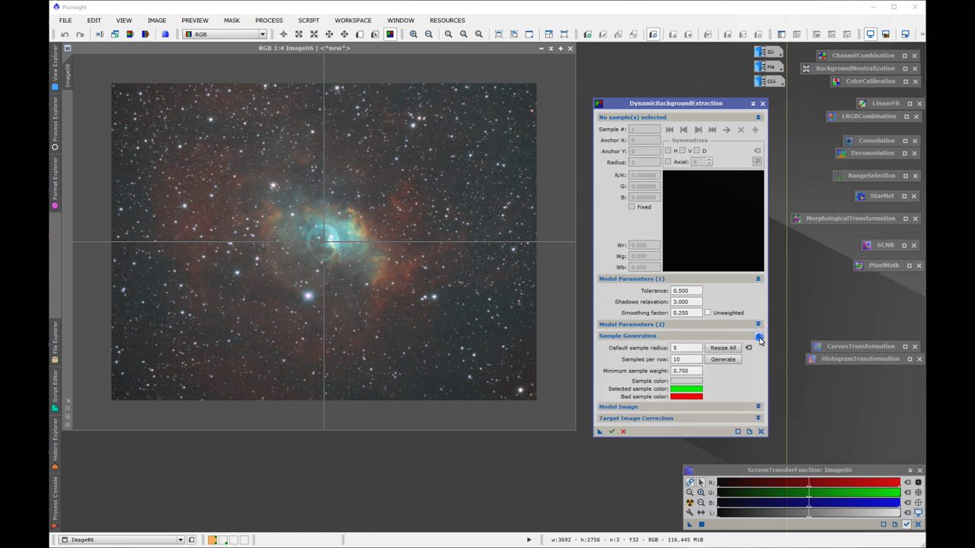
{"action": "left_click", "coordinate": [685, 347]}
{"action": "double_click", "coordinate": [675, 349]}
{"action": "left_click", "coordinate": [723, 361]}
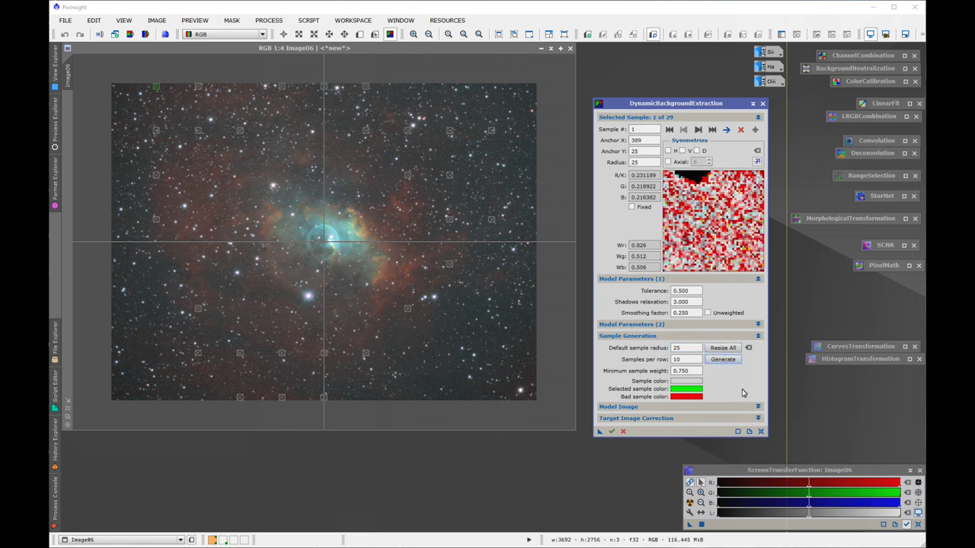
Set the target image correction to Subtraction, discarding the background model and replacing the target image
{"action": "left_click", "coordinate": [758, 418]}
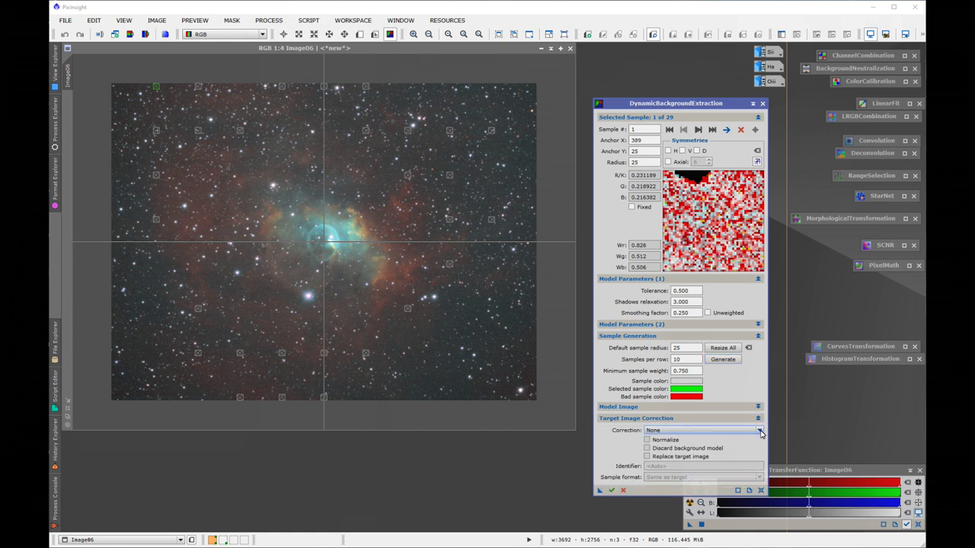
{"action": "left_click", "coordinate": [760, 433]}
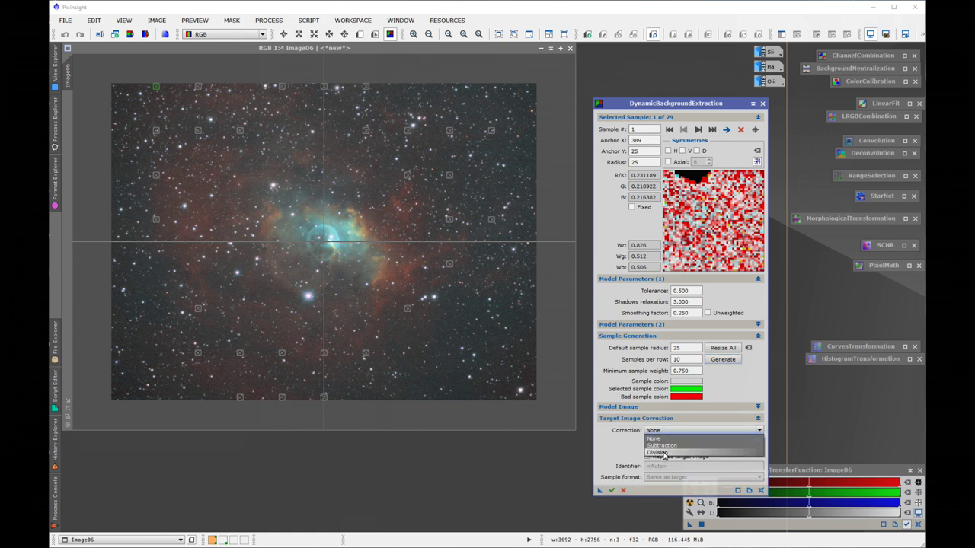
{"action": "left_click", "coordinate": [659, 452]}
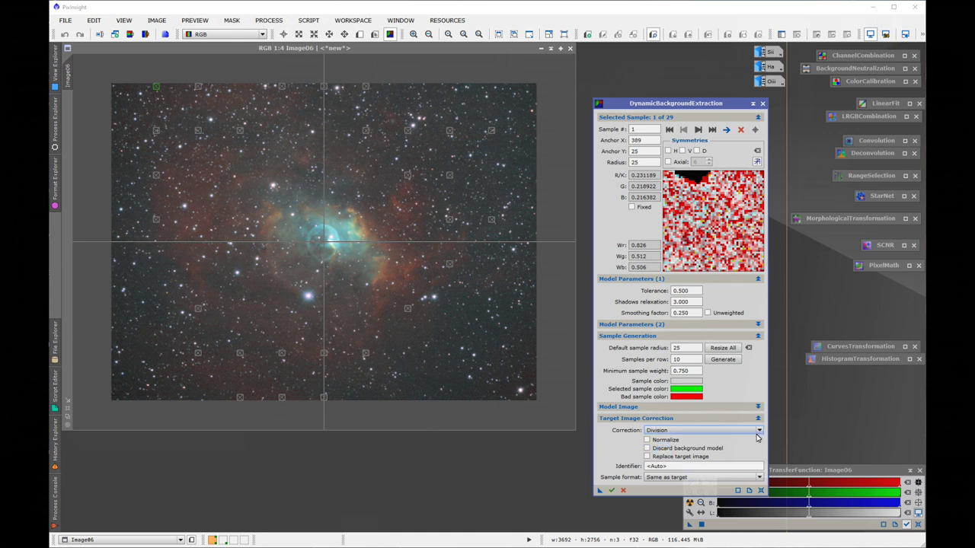
{"action": "left_click", "coordinate": [761, 432]}
{"action": "left_click", "coordinate": [676, 446]}
{"action": "left_click", "coordinate": [647, 450]}
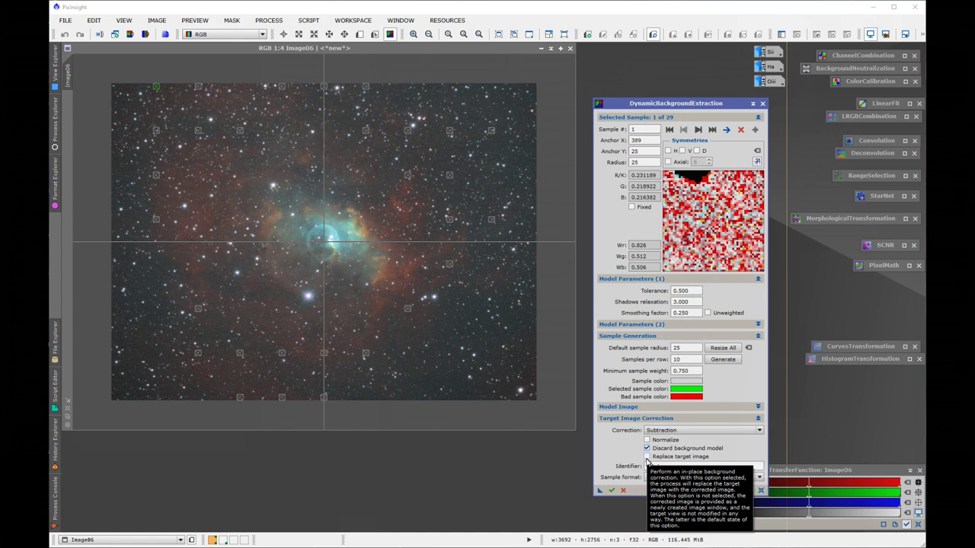
{"action": "left_click", "coordinate": [646, 456]}
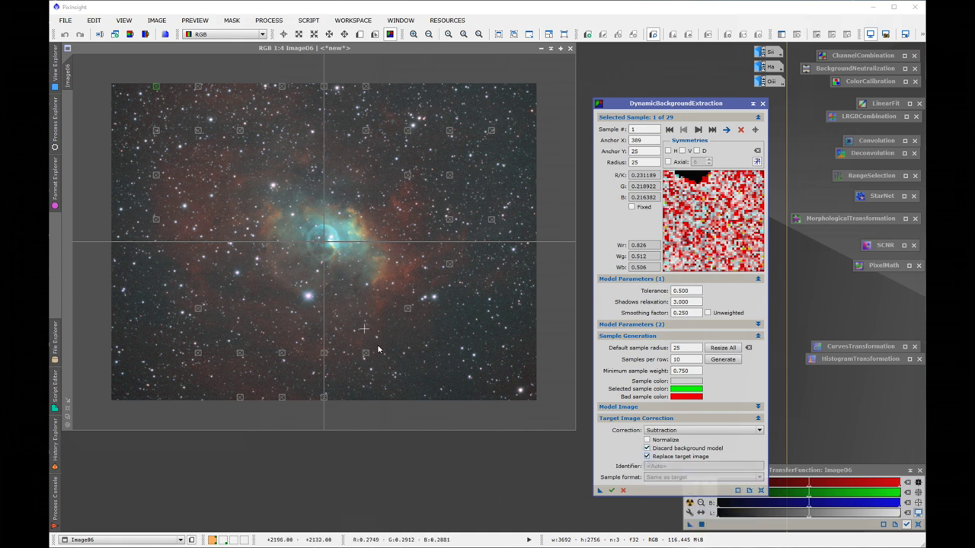
Move background samples away from the reddish nebulosity around the bubble into the dark sky toward the image's lower-right corner
{"action": "left_click_drag", "start_coordinate": [408, 311], "coordinate": [493, 337]}
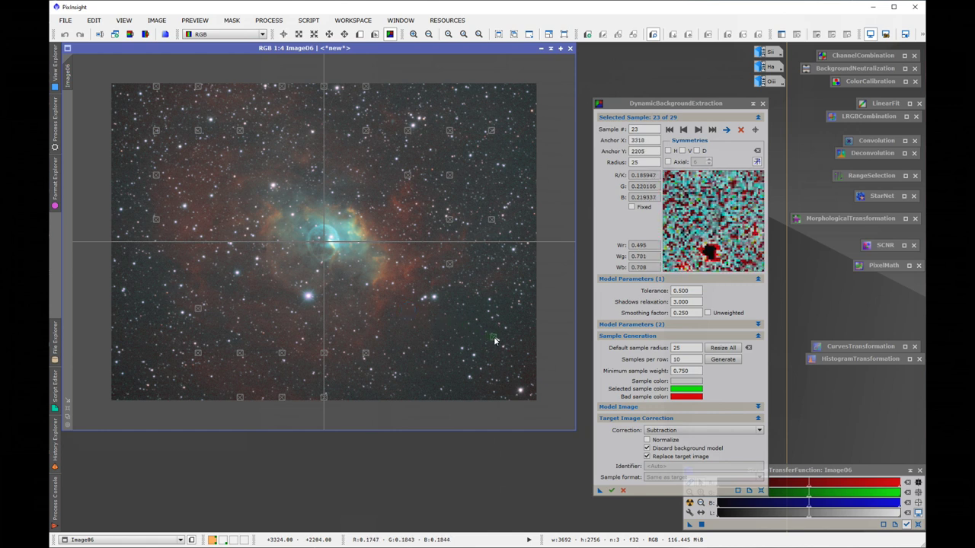
{"action": "left_click_drag", "start_coordinate": [448, 266], "coordinate": [475, 314]}
{"action": "left_click_drag", "start_coordinate": [367, 354], "coordinate": [435, 387]}
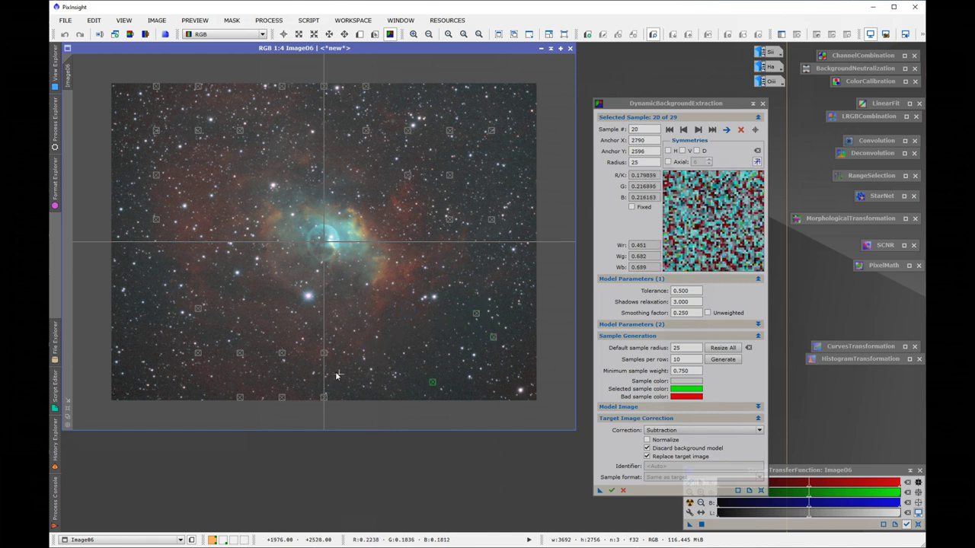
{"action": "left_click_drag", "start_coordinate": [324, 355], "coordinate": [453, 351]}
{"action": "left_click_drag", "start_coordinate": [283, 398], "coordinate": [476, 397]}
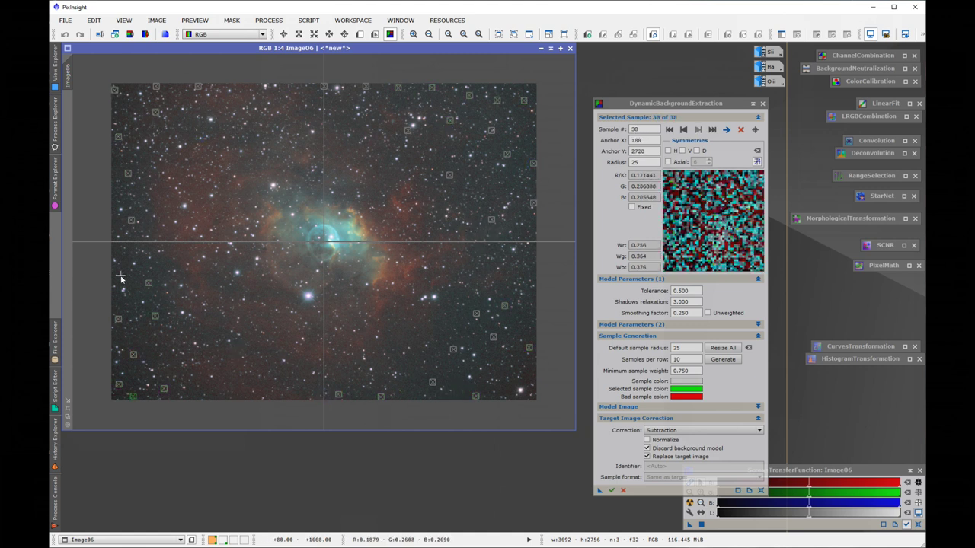
Save the DynamicBackgroundExtraction setup as a workspace process icon and execute it on the RGB image, closing the tool
{"action": "left_click_drag", "start_coordinate": [599, 491], "coordinate": [564, 494]}
{"action": "left_click", "coordinate": [507, 292]}
{"action": "left_click", "coordinate": [611, 490]}
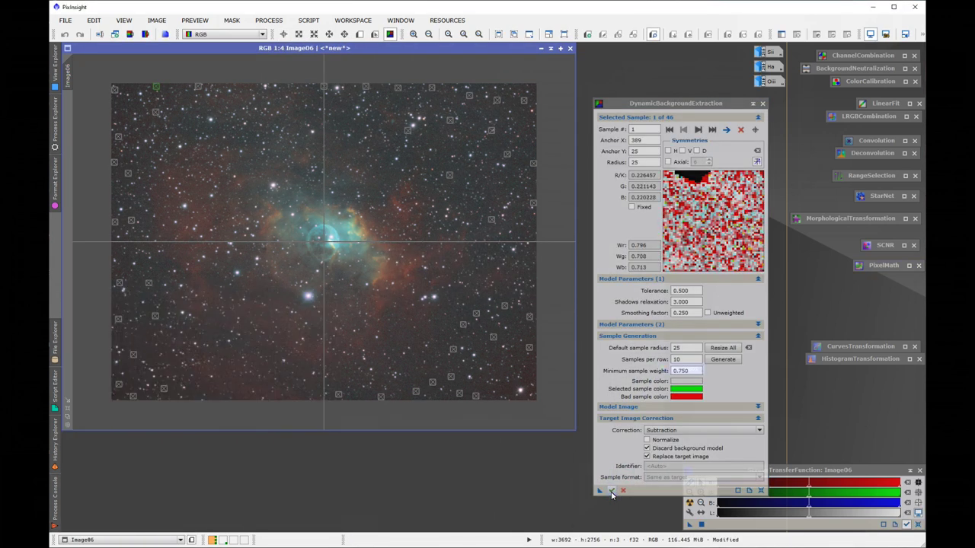
{"action": "left_click", "coordinate": [762, 103]}
{"action": "left_click", "coordinate": [470, 296]}
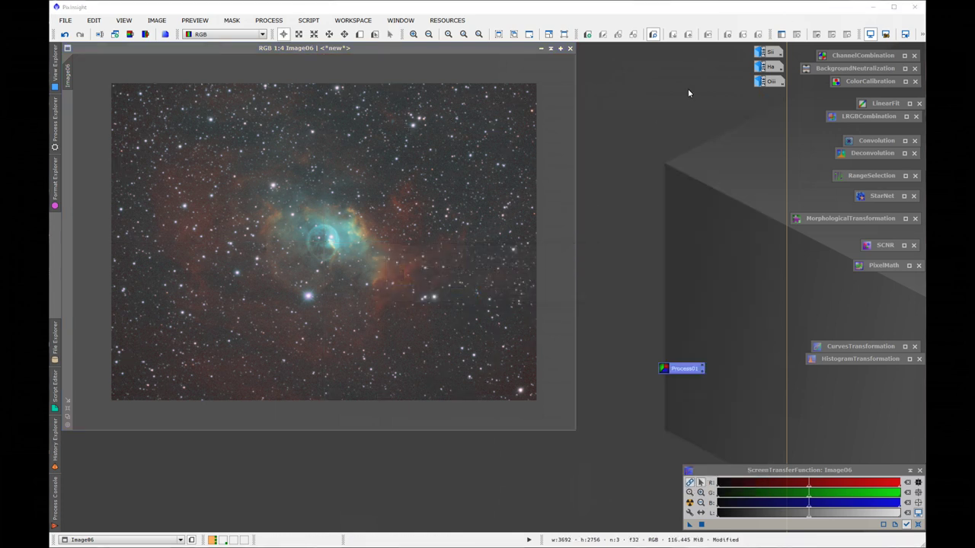
Apply BackgroundNeutralization to the RGB image with the target image as reference and an upper limit of 0.1, and collapse the tool
{"action": "double_click", "coordinate": [858, 70]}
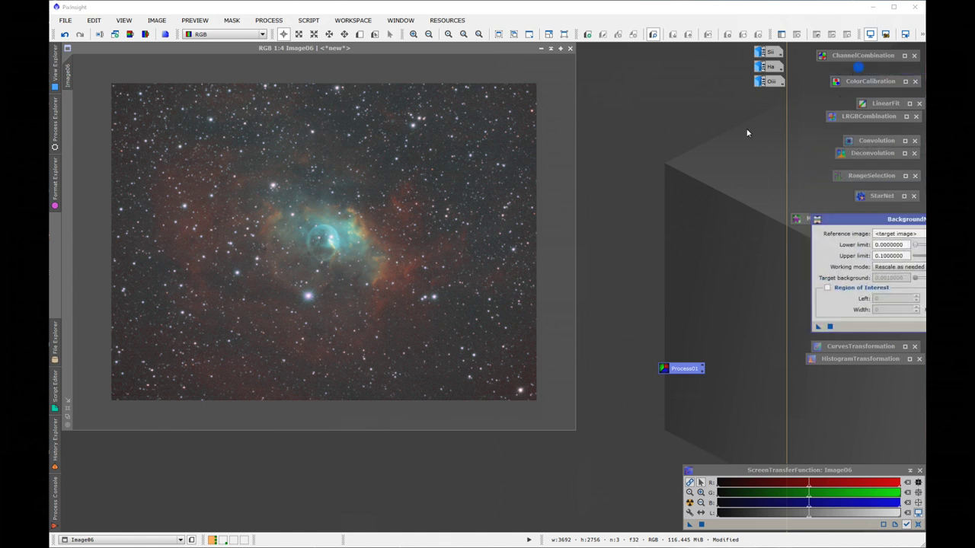
{"action": "left_click_drag", "start_coordinate": [905, 220], "coordinate": [757, 208]}
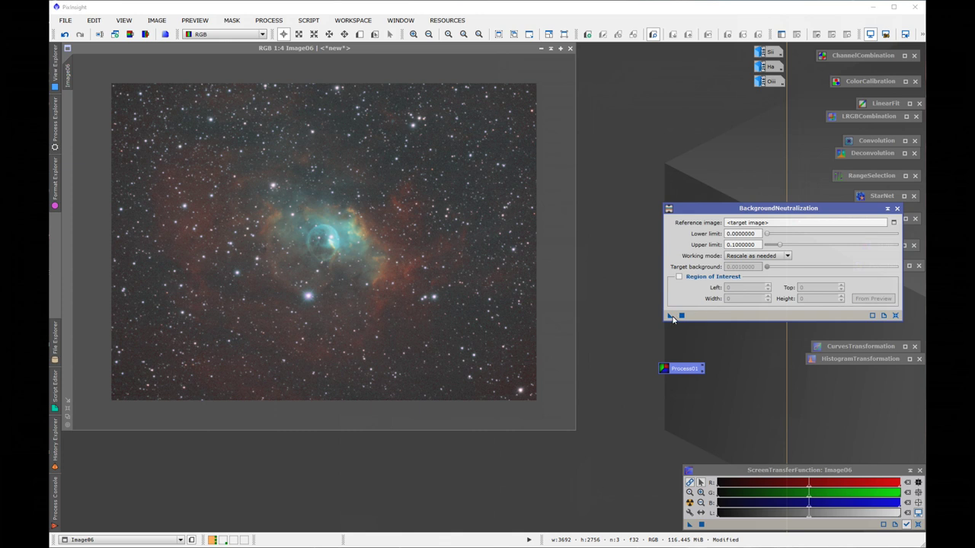
{"action": "left_click_drag", "start_coordinate": [667, 318], "coordinate": [395, 210]}
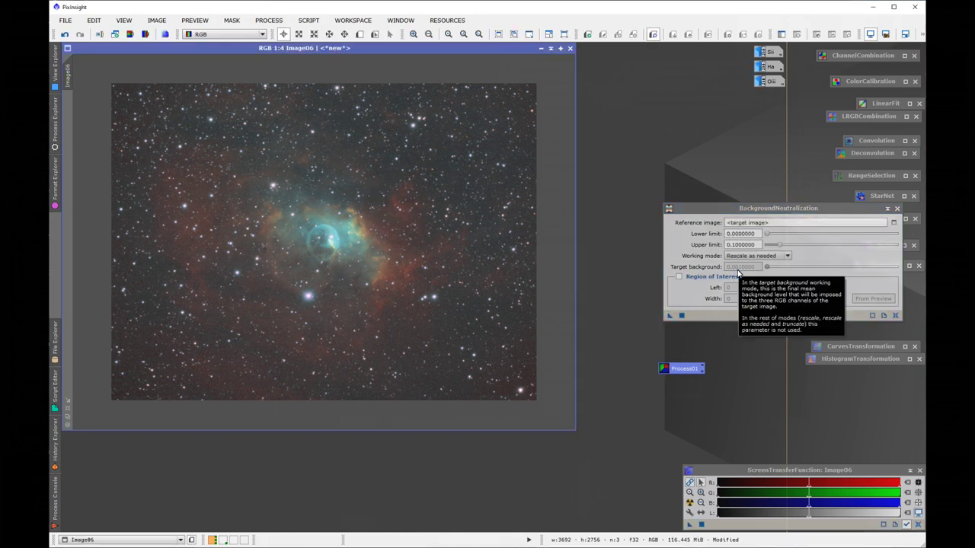
{"action": "left_click", "coordinate": [888, 208]}
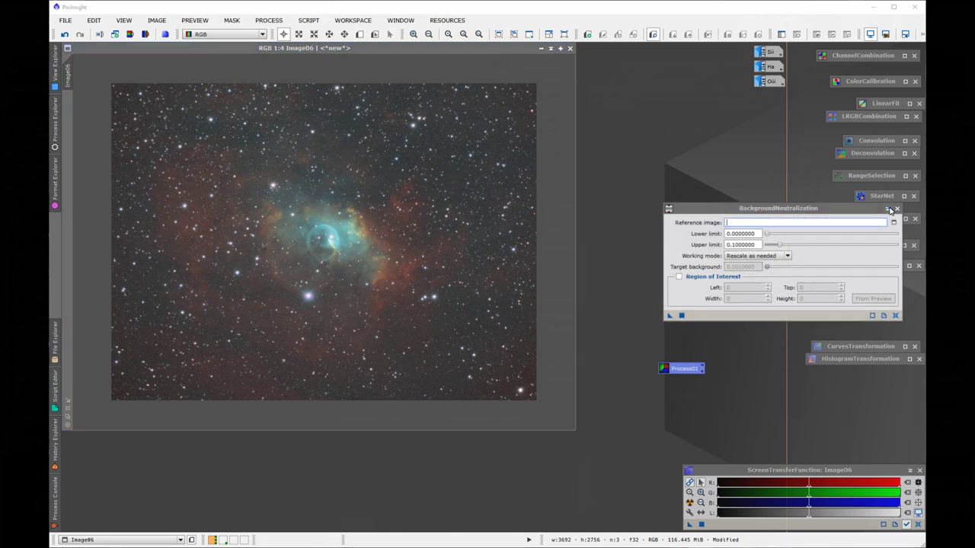
Apply ColorCalibration with structure detection to the RGB image, using the target image as white and background reference, and collapse the tool
{"action": "double_click", "coordinate": [870, 82]}
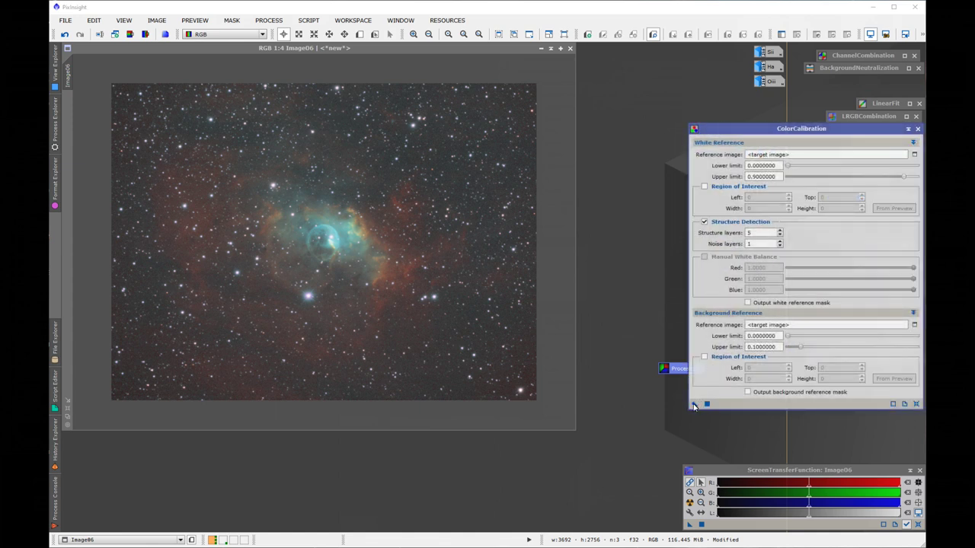
{"action": "left_click_drag", "start_coordinate": [693, 406], "coordinate": [282, 224]}
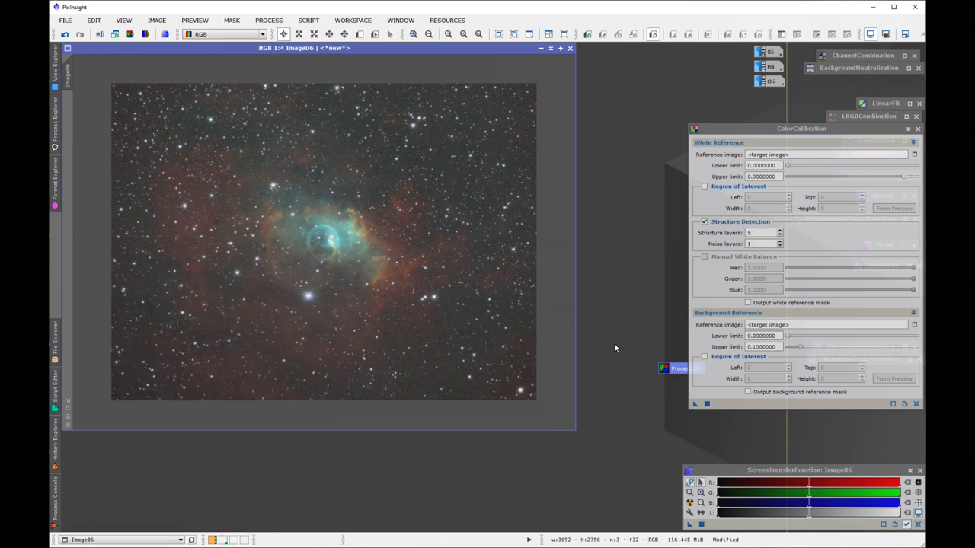
{"action": "left_click", "coordinate": [906, 129]}
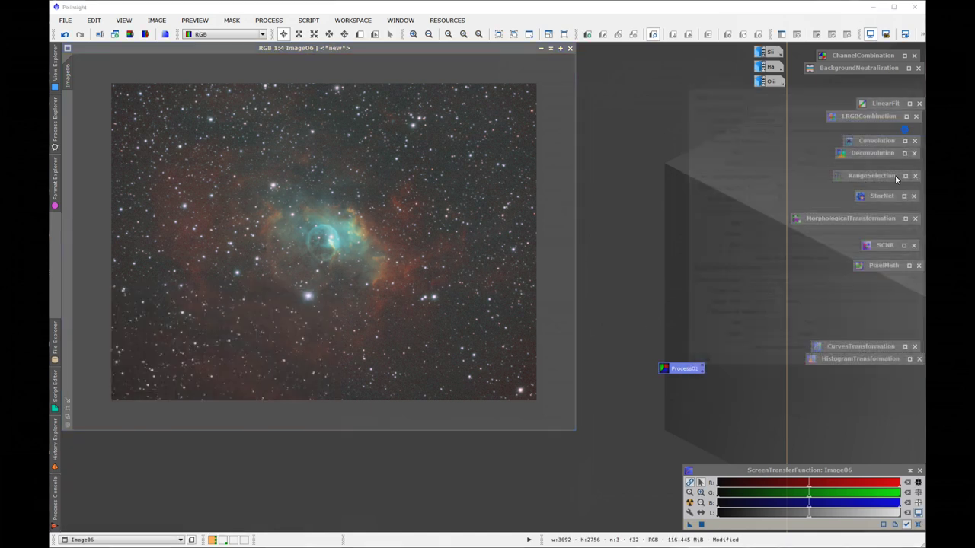
Examine the bubble, surrounding nebulosity and bright stars in the color-calibrated image at several magnifications
{"action": "scroll", "coordinate": [275, 281], "scroll_direction": "down", "scroll_amount": 1}
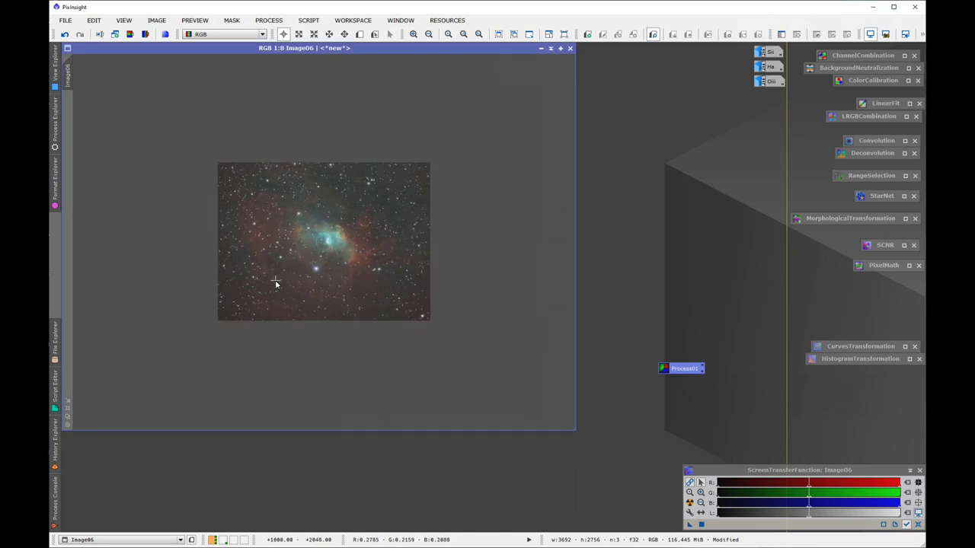
{"action": "scroll", "coordinate": [275, 279], "scroll_direction": "up", "scroll_amount": 2}
{"action": "scroll", "coordinate": [275, 281], "scroll_direction": "up", "scroll_amount": 1}
{"action": "scroll", "coordinate": [275, 280], "scroll_direction": "down", "scroll_amount": 1}
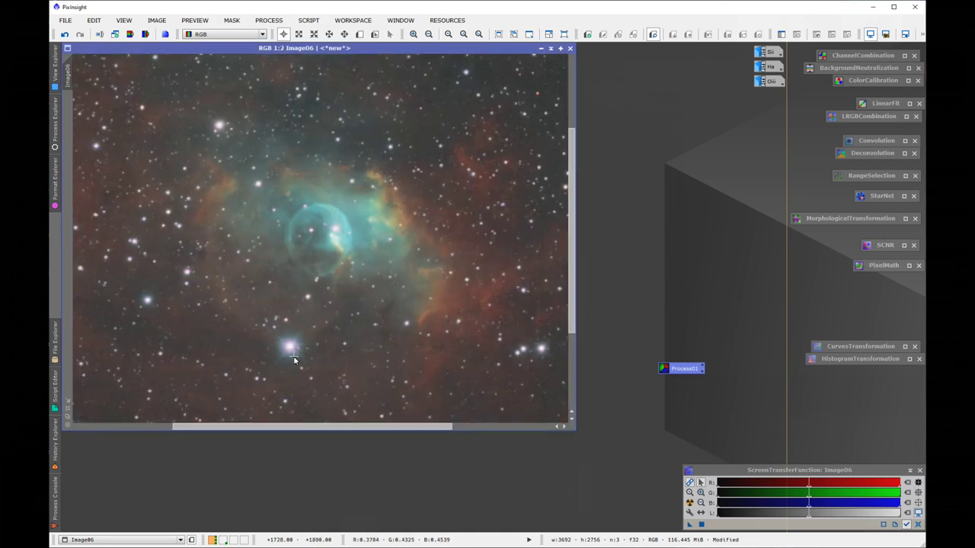
{"action": "scroll", "coordinate": [342, 371], "scroll_direction": "up", "scroll_amount": 1}
{"action": "scroll", "coordinate": [344, 329], "scroll_direction": "down", "scroll_amount": 2}
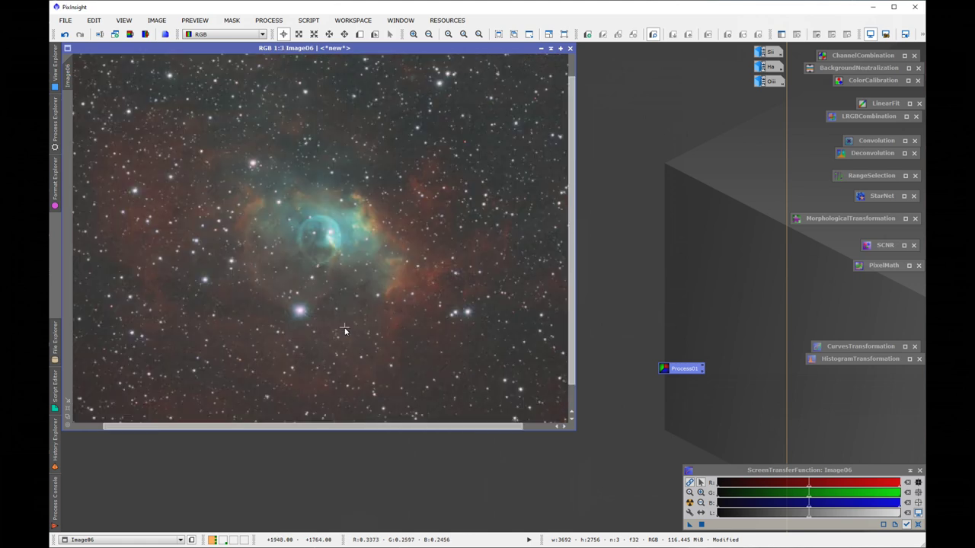
Run the CorrectMagentaStars script on Image06 with an amount of 0.80 and close it
{"action": "left_click", "coordinate": [308, 21]}
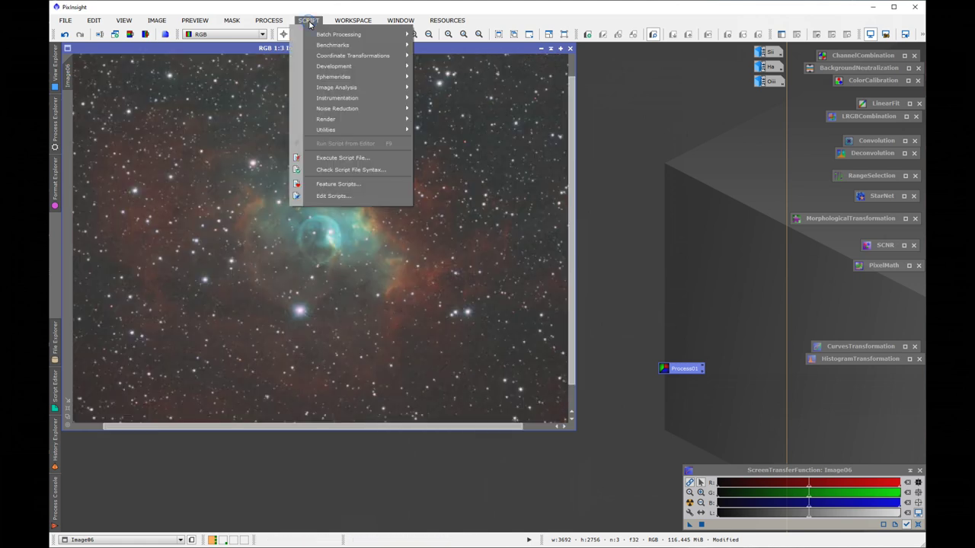
{"action": "mouse_move", "coordinate": [336, 131]}
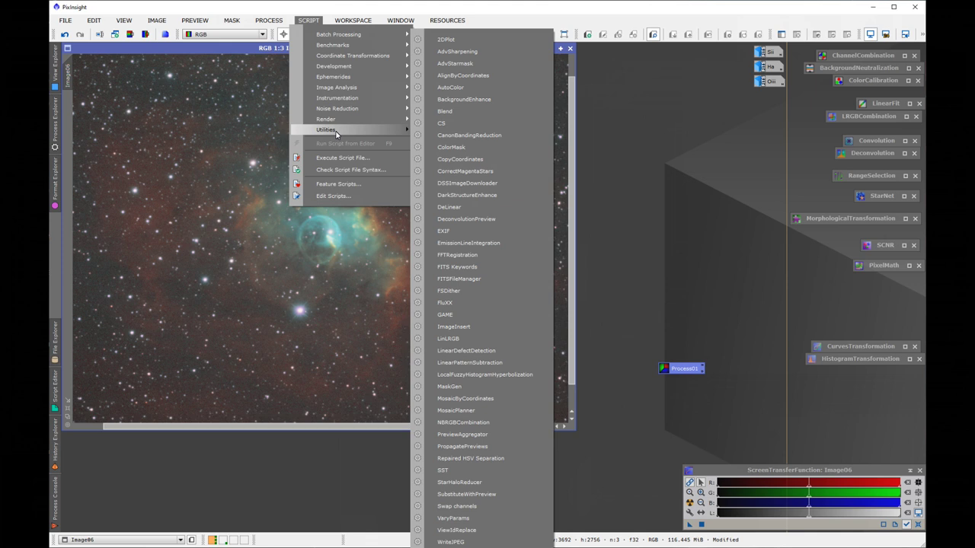
{"action": "left_click", "coordinate": [460, 171]}
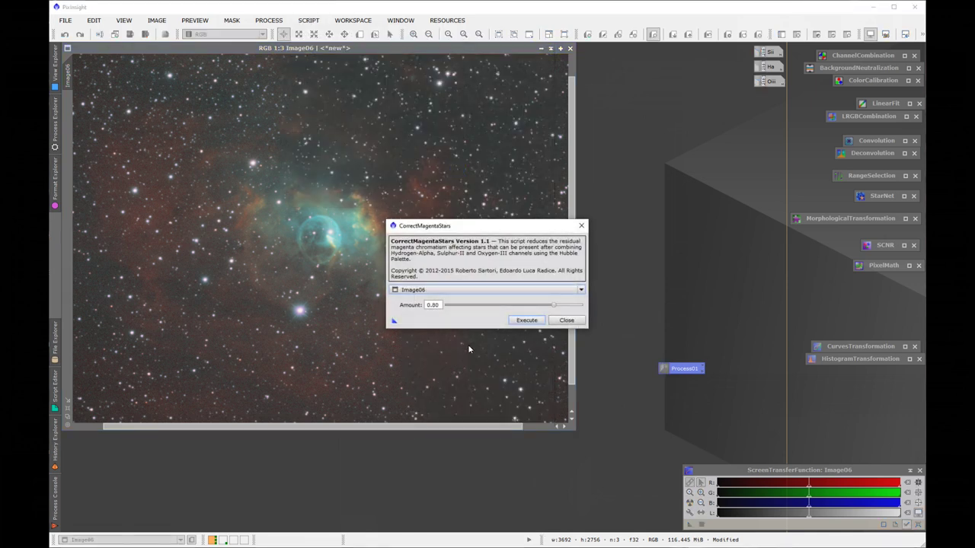
{"action": "left_click", "coordinate": [527, 320]}
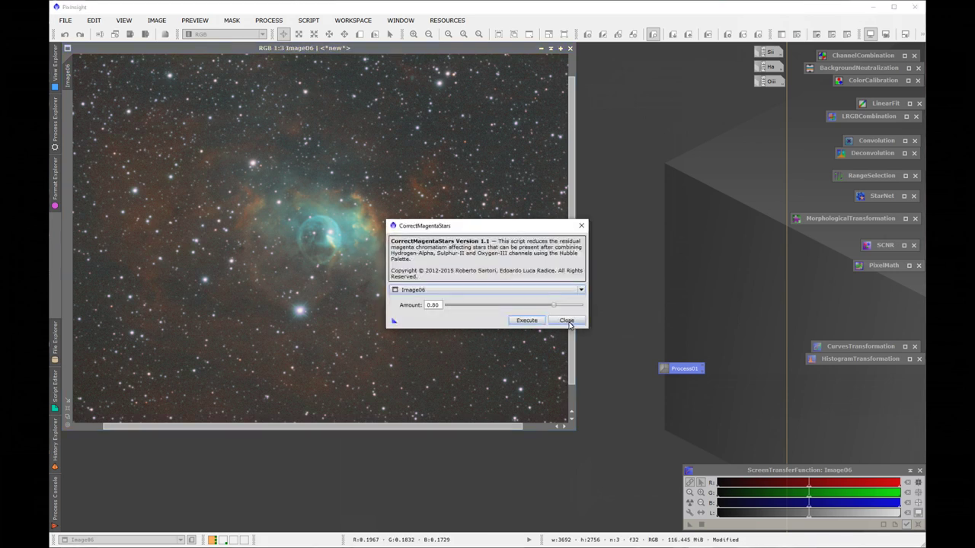
{"action": "left_click", "coordinate": [567, 321]}
Examine the star colors and nebulosity in Image06 at several magnifications after the magenta correction
{"action": "scroll", "coordinate": [289, 353], "scroll_direction": "up", "scroll_amount": 2}
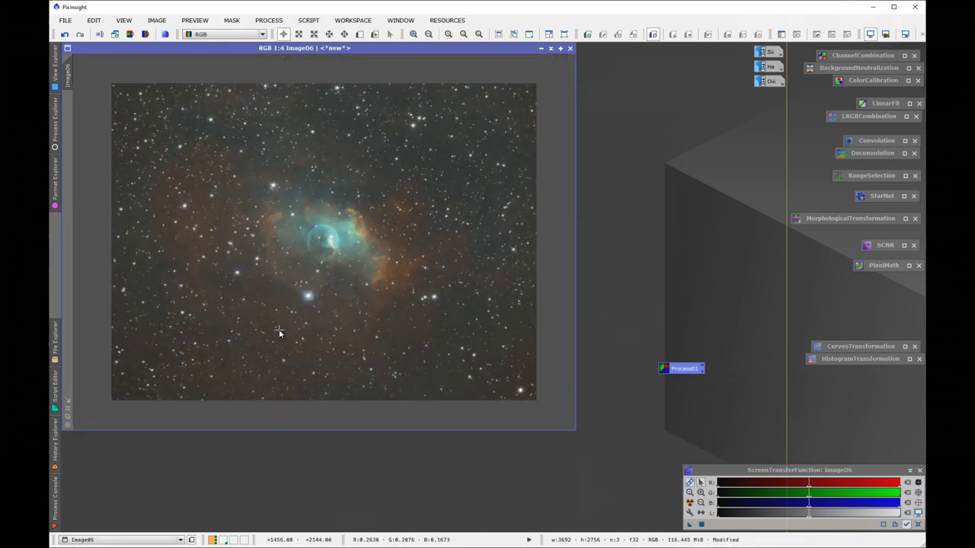
{"action": "scroll", "coordinate": [308, 370], "scroll_direction": "down", "scroll_amount": 1}
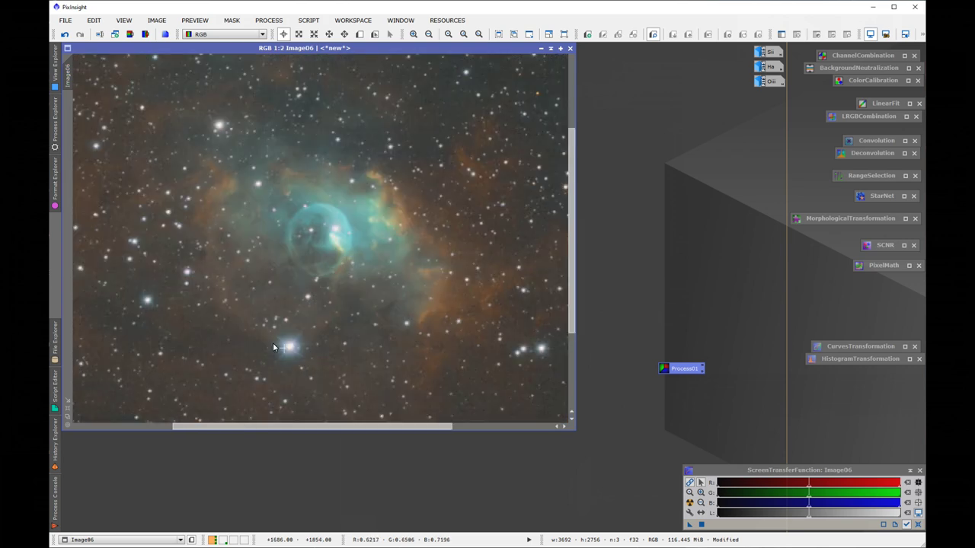
{"action": "left_click", "coordinate": [55, 64]}
{"action": "scroll", "coordinate": [354, 256], "scroll_direction": "down", "scroll_amount": 2}
{"action": "scroll", "coordinate": [354, 257], "scroll_direction": "up", "scroll_amount": 3}
{"action": "scroll", "coordinate": [353, 262], "scroll_direction": "down", "scroll_amount": 1}
{"action": "scroll", "coordinate": [353, 262], "scroll_direction": "down", "scroll_amount": 1}
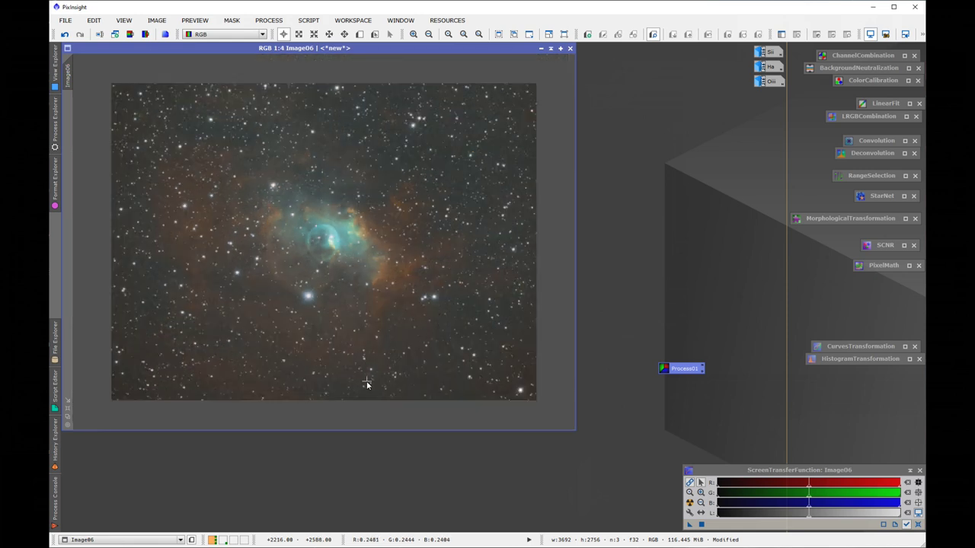
Open CurvesTransformation with a real-time preview and raise the saturation curve at input 0.48062 to output 0.54522
{"action": "double_click", "coordinate": [862, 350]}
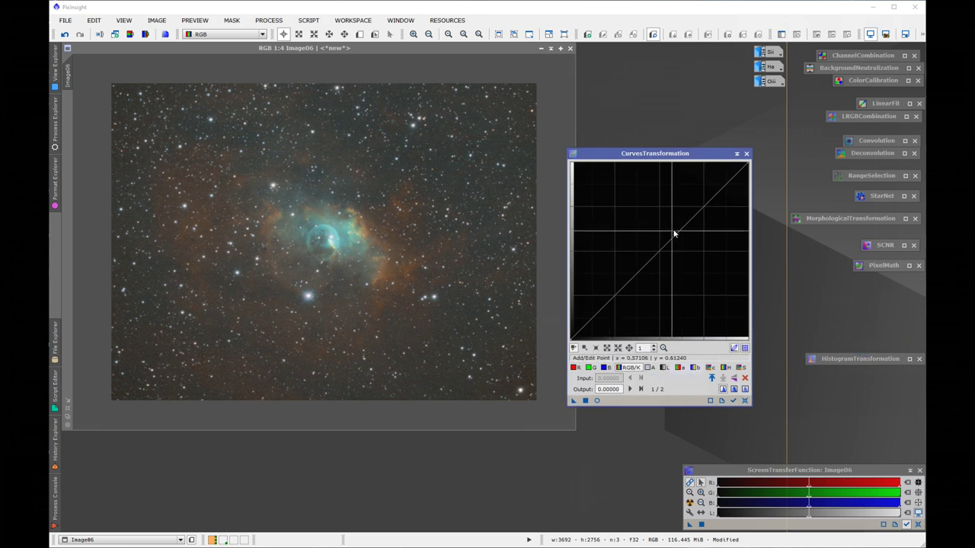
{"action": "left_click", "coordinate": [596, 402]}
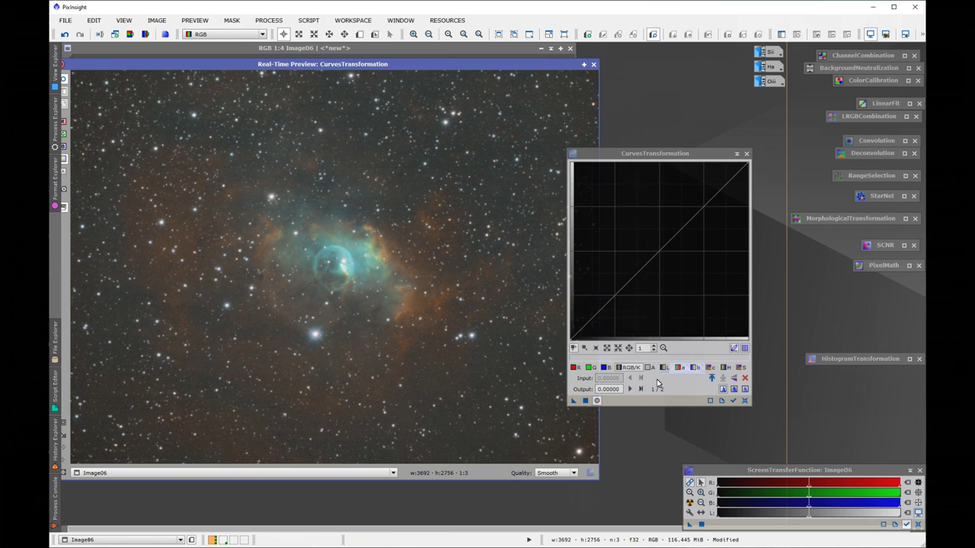
{"action": "left_click", "coordinate": [740, 367]}
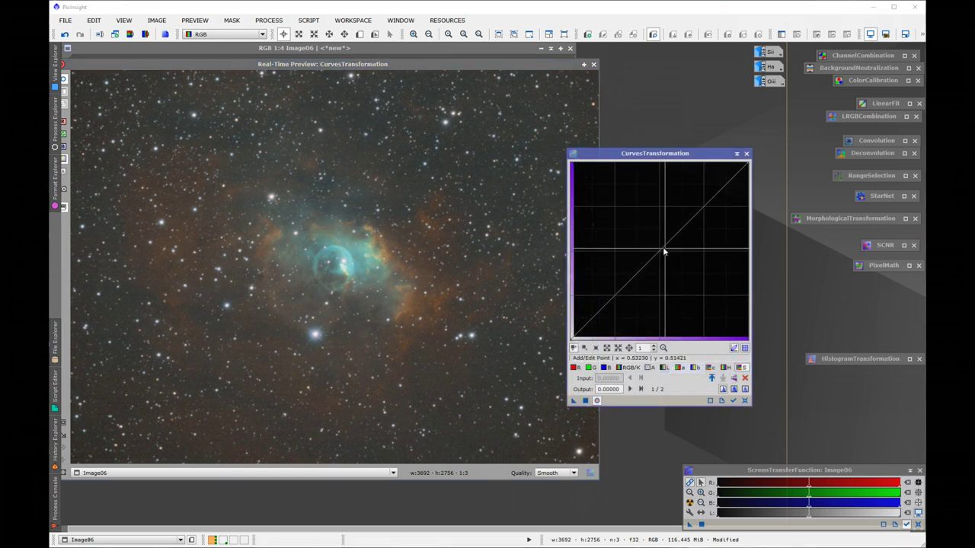
{"action": "mouse_move", "coordinate": [661, 256]}
{"action": "left_mouse_down"}
{"action": "mouse_move", "coordinate": [632, 225]}
{"action": "mouse_move", "coordinate": [657, 247]}
{"action": "left_mouse_up"}
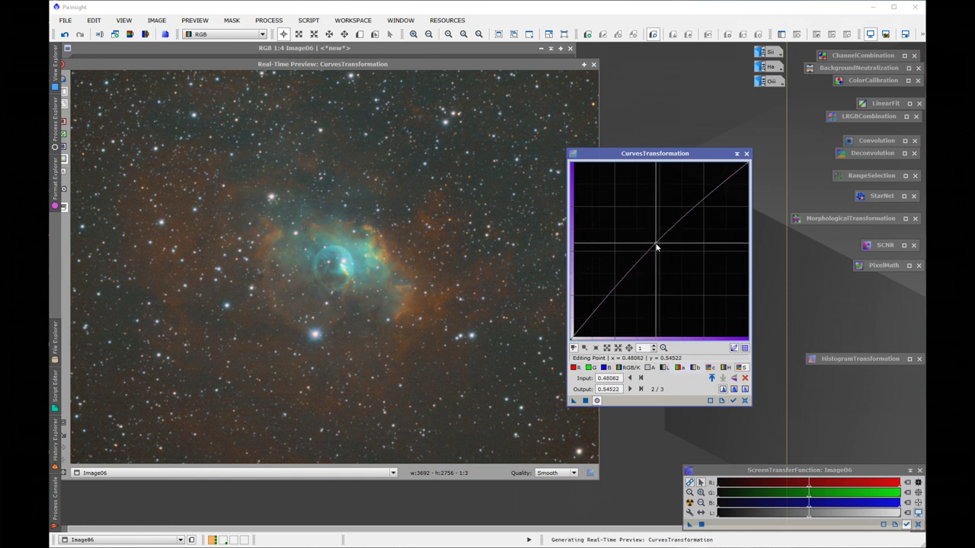
Lower the green curve to output 0.68734 at input 0.70284 and anchor its shadows at input and output 0.25840
{"action": "left_click", "coordinate": [589, 368]}
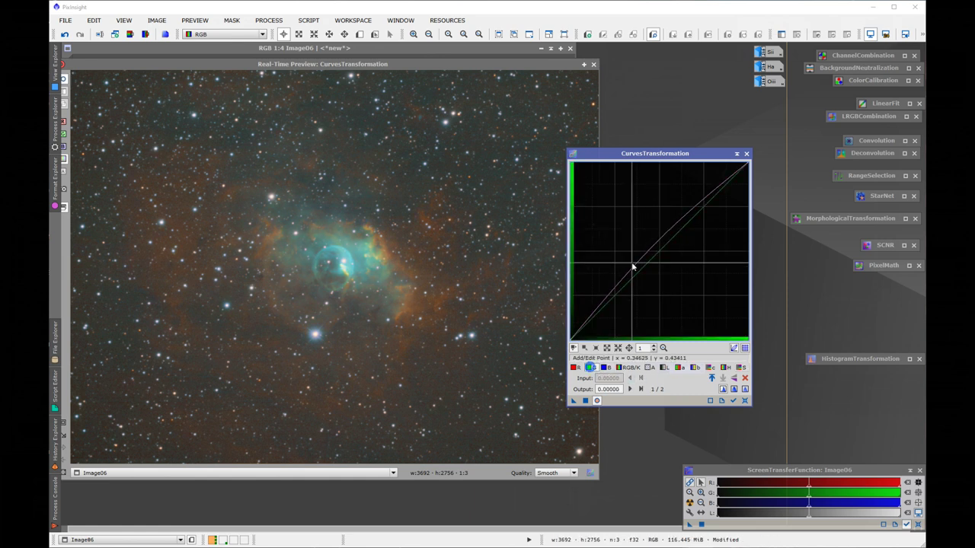
{"action": "left_click_drag", "start_coordinate": [658, 253], "coordinate": [695, 221]}
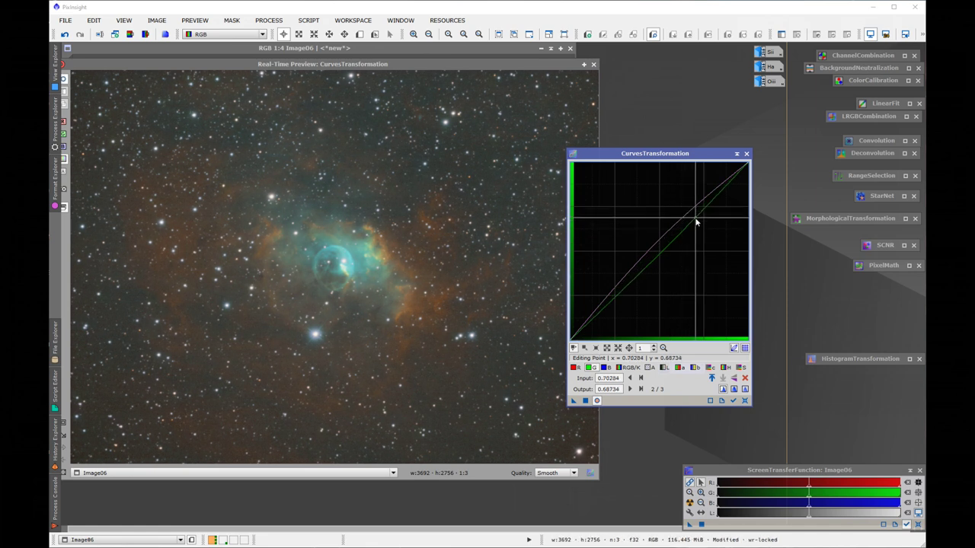
{"action": "left_click", "coordinate": [617, 297]}
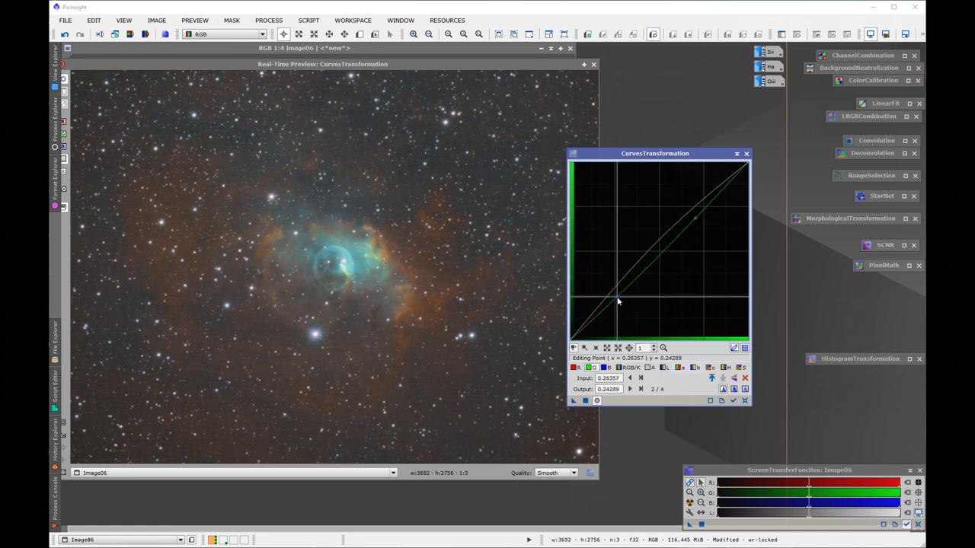
{"action": "left_click_drag", "start_coordinate": [617, 297], "coordinate": [617, 299]}
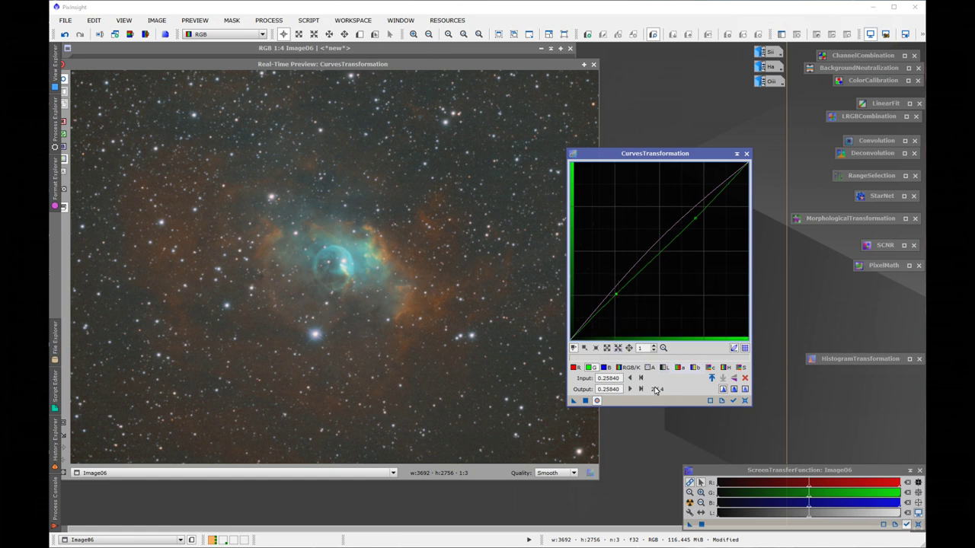
{"action": "left_click", "coordinate": [64, 78]}
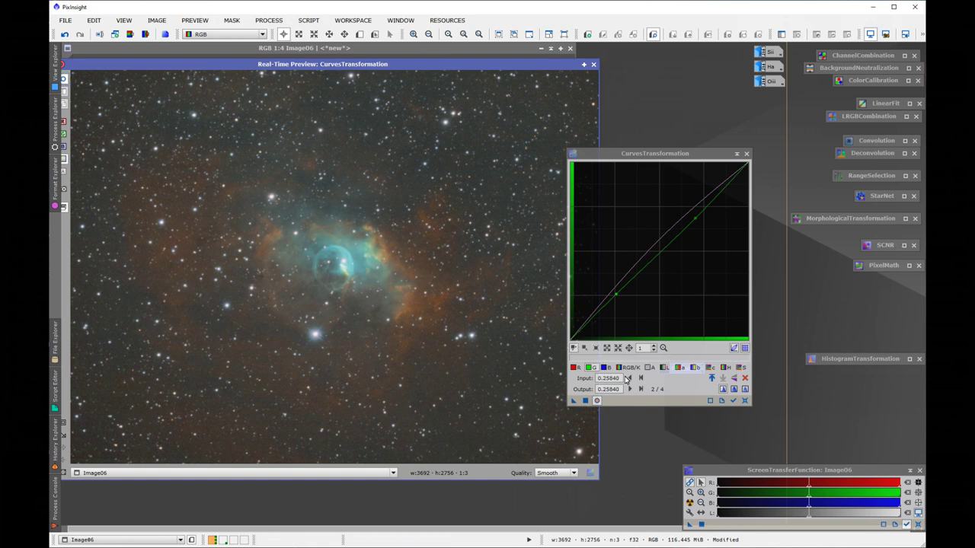
Raise the midtones of the red channel curve to output 0.54264 at input 0.51163
{"action": "left_click", "coordinate": [575, 369]}
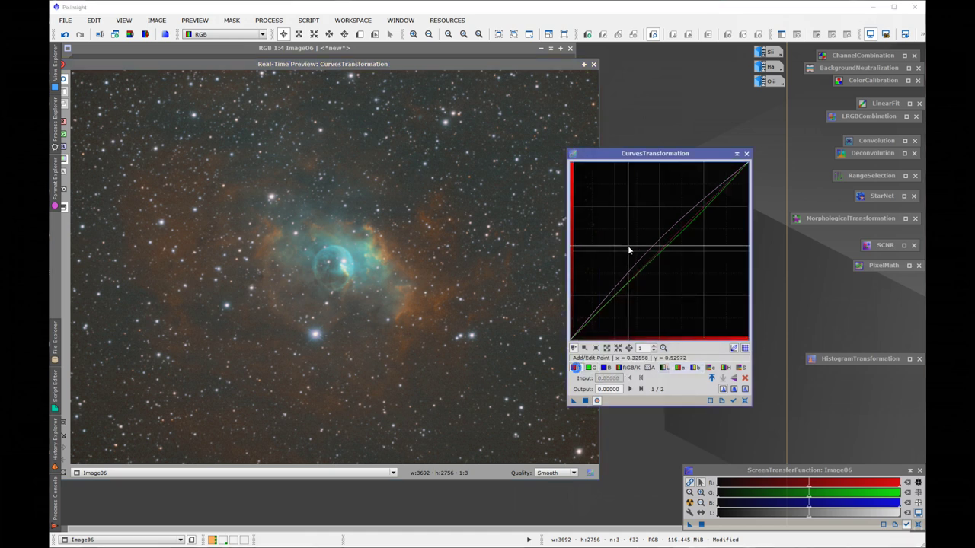
{"action": "left_click", "coordinate": [661, 247]}
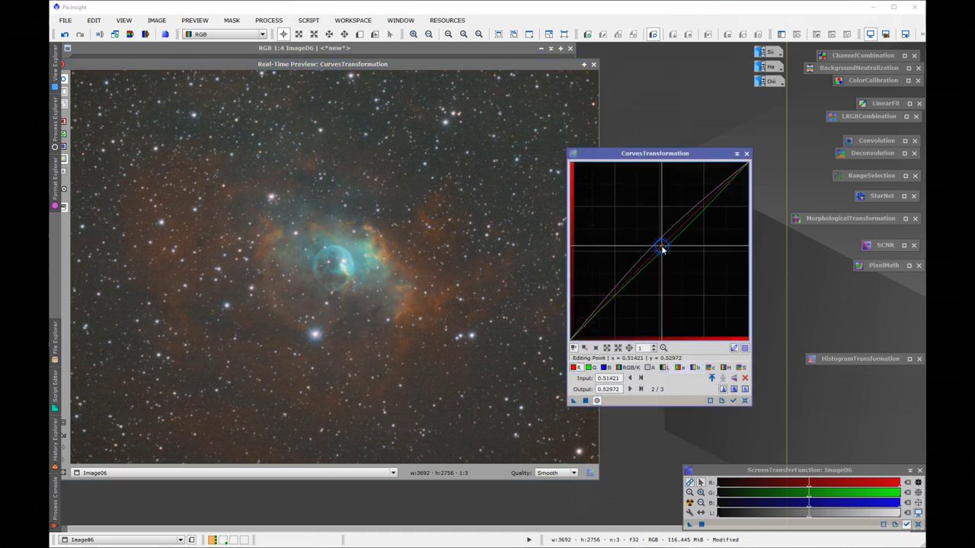
{"action": "left_click_drag", "start_coordinate": [661, 250], "coordinate": [660, 249]}
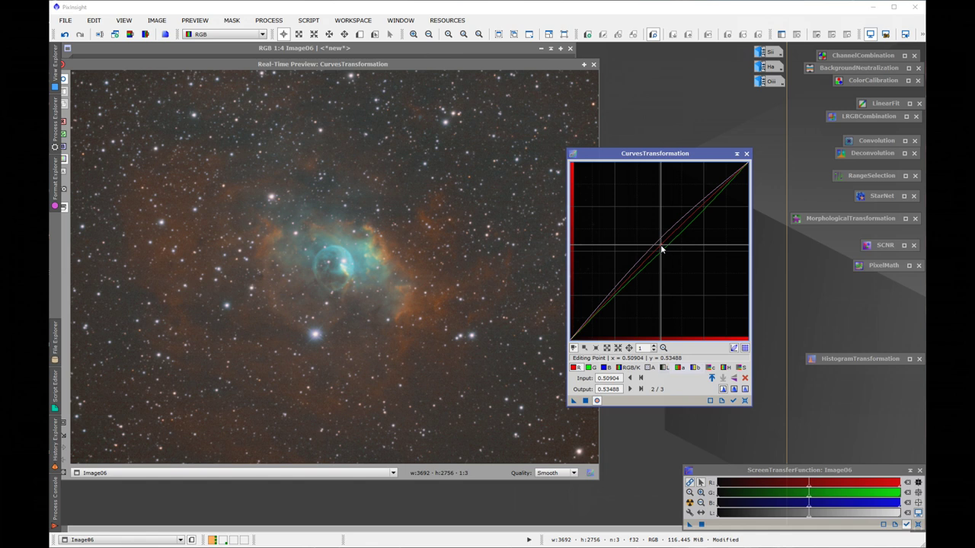
{"action": "left_click_drag", "start_coordinate": [662, 249], "coordinate": [663, 248]}
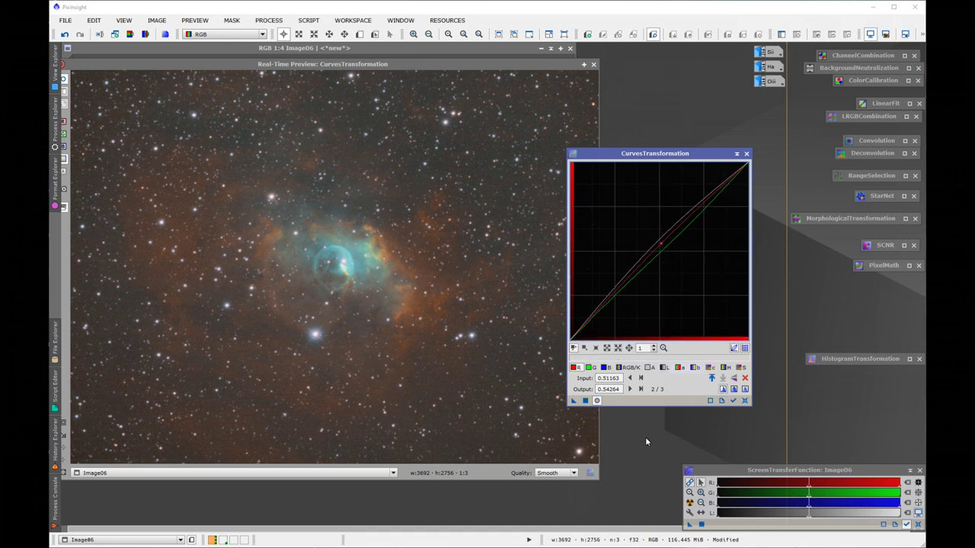
Give the RGB/K curve a slight S shape with raised highlights and a shadow point at input 0.19380, output 0.18346
{"action": "left_click", "coordinate": [625, 368]}
{"action": "left_click", "coordinate": [683, 228]}
{"action": "left_click_drag", "start_coordinate": [684, 230], "coordinate": [682, 230]}
{"action": "left_click_drag", "start_coordinate": [601, 313], "coordinate": [604, 308]}
Apply the CurvesTransformation to Image06, resetting and collapsing the tool
{"action": "left_click", "coordinate": [585, 401]}
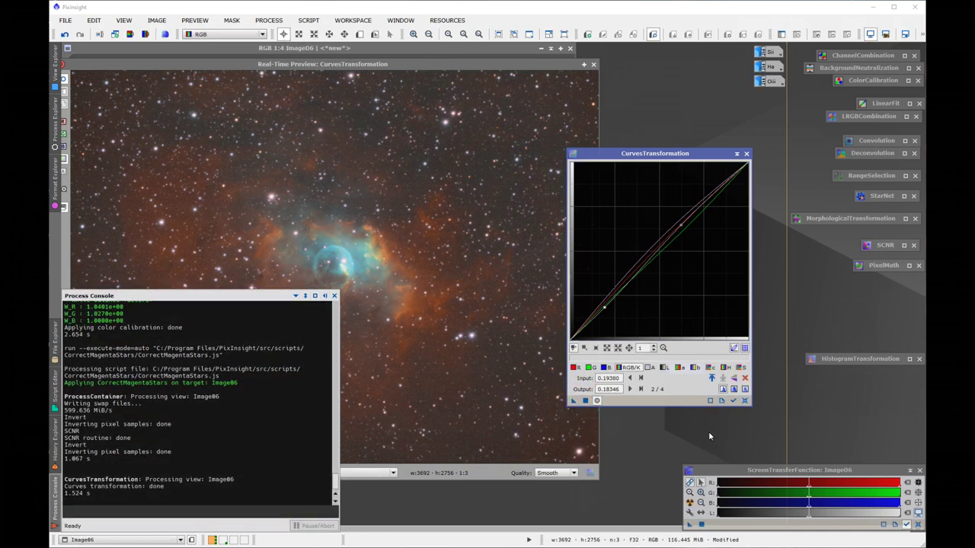
{"action": "left_click", "coordinate": [746, 402]}
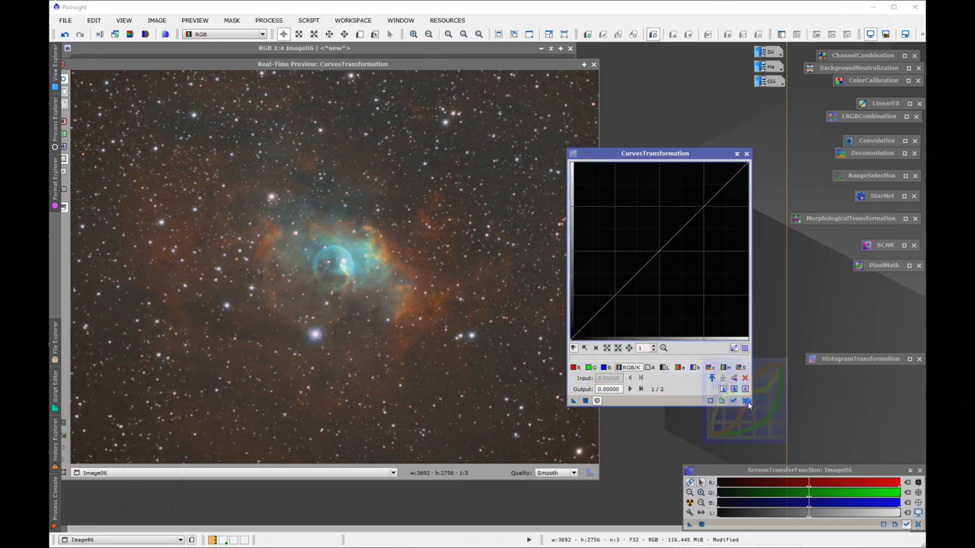
{"action": "left_click", "coordinate": [743, 155]}
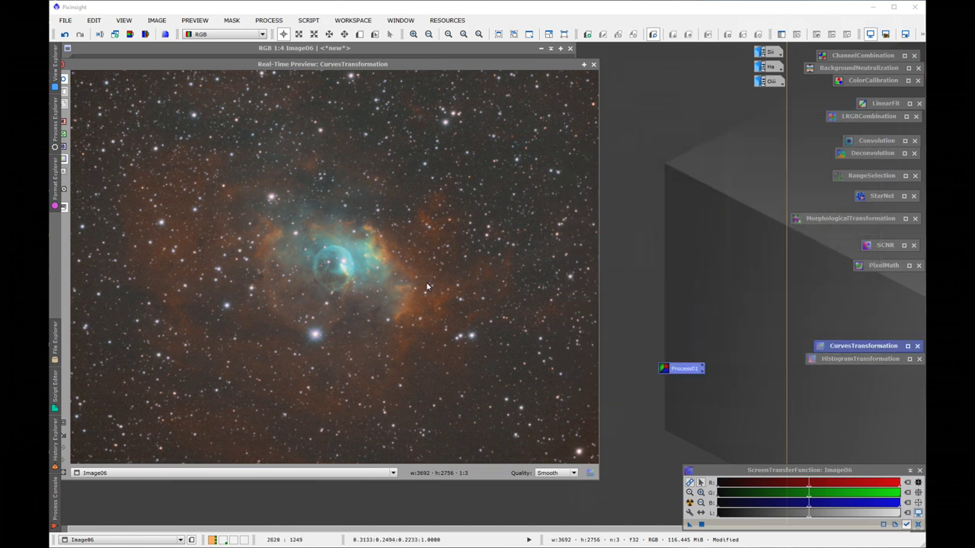
Close the curves real-time preview and tidy the workspace by shrinking the Image06 window and moving the Process01 icon beneath the collapsed tools
{"action": "left_click_drag", "start_coordinate": [597, 480], "coordinate": [502, 341]}
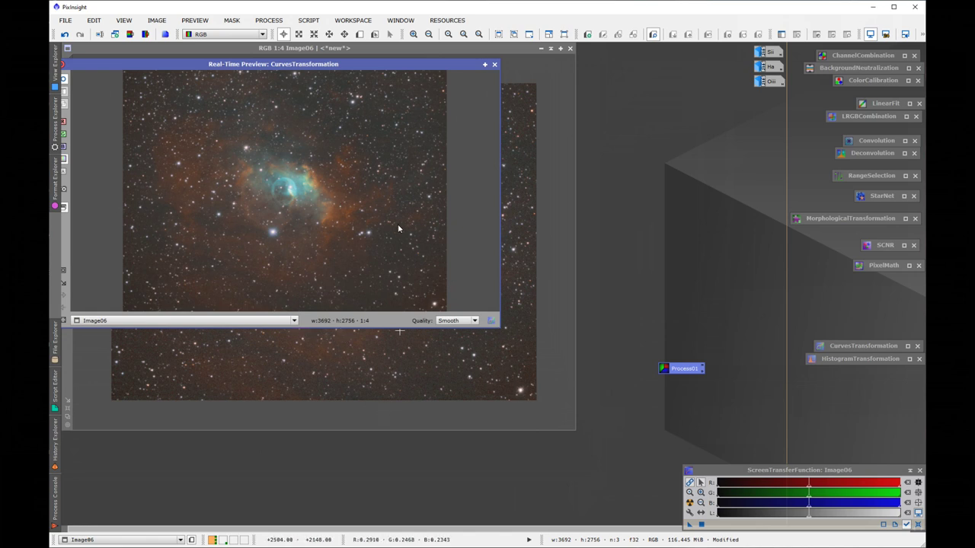
{"action": "left_click", "coordinate": [494, 64]}
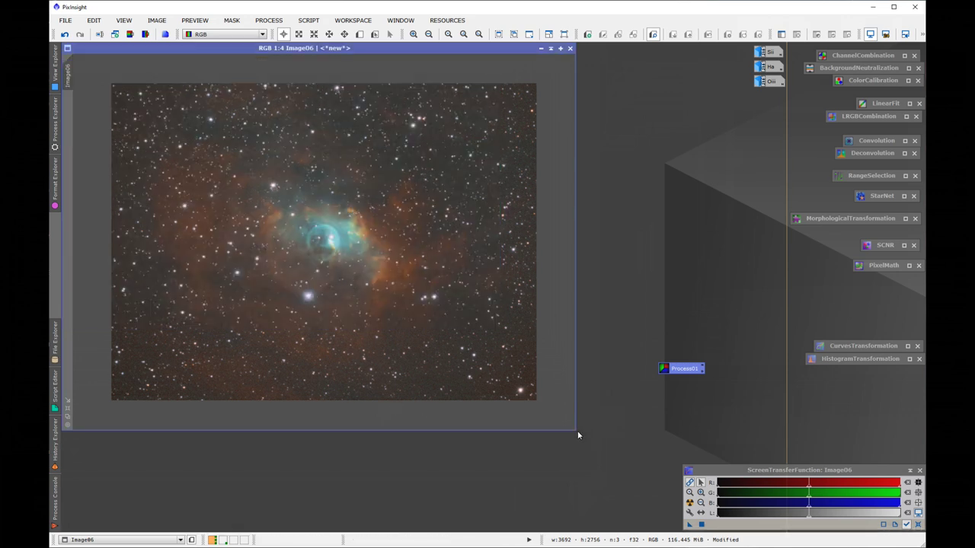
{"action": "left_click_drag", "start_coordinate": [574, 433], "coordinate": [499, 392]}
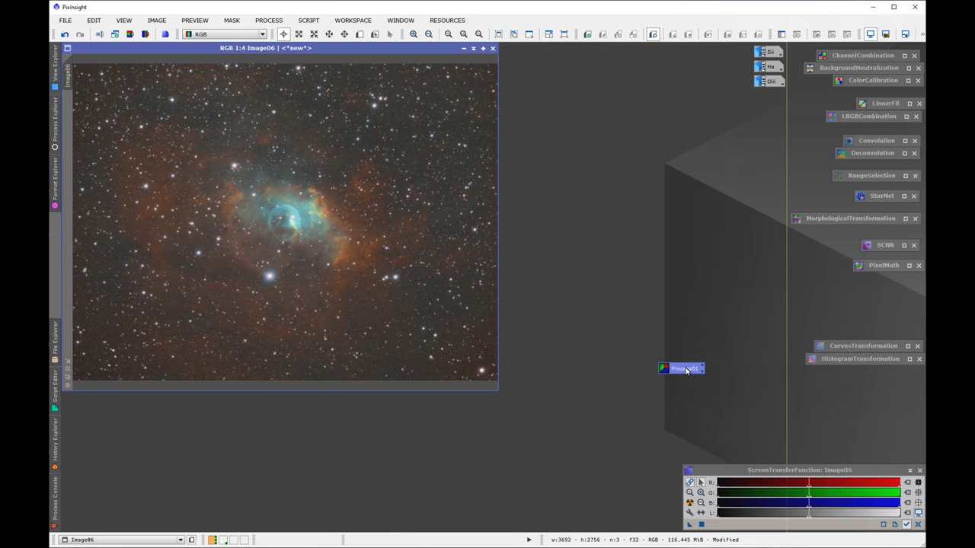
{"action": "left_click_drag", "start_coordinate": [689, 372], "coordinate": [887, 455]}
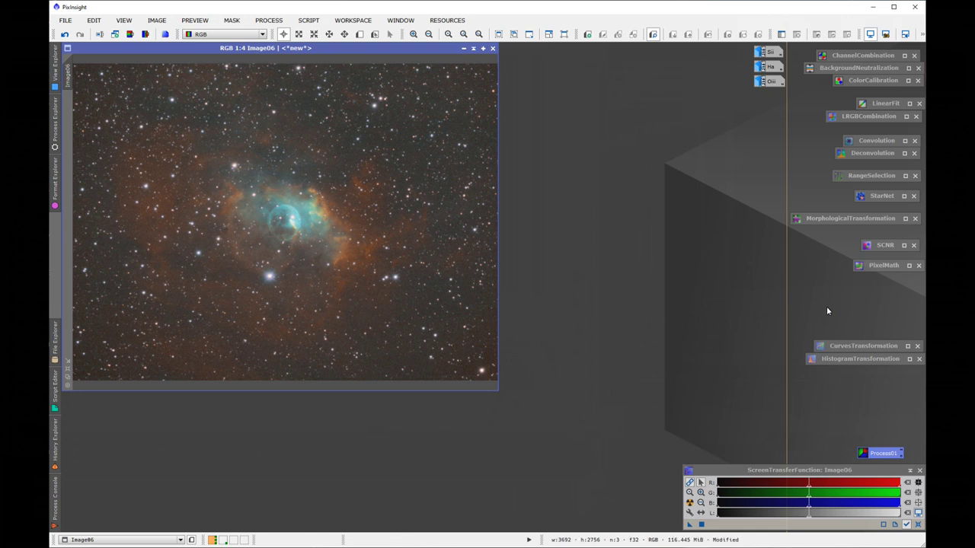
Move the Deconvolution, ScreenTransferFunction and HistogramTransformation tools to the second workspace and switch to it
{"action": "right_click", "coordinate": [868, 156]}
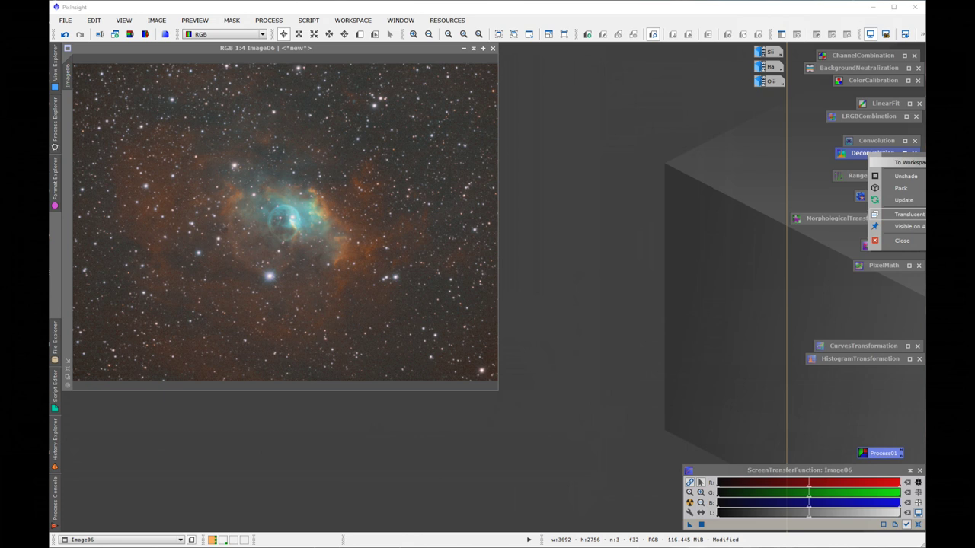
{"action": "left_click", "coordinate": [906, 163]}
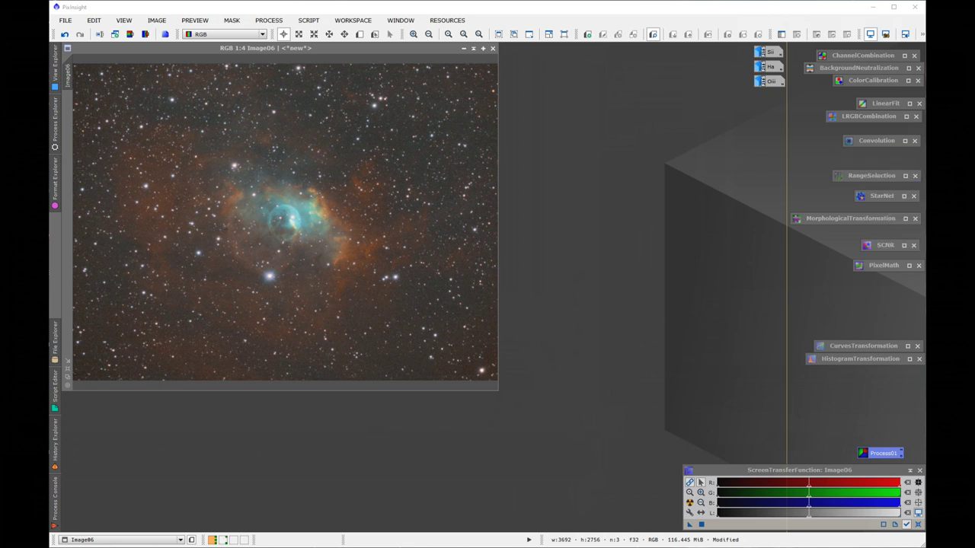
{"action": "right_click", "coordinate": [772, 469]}
{"action": "mouse_move", "coordinate": [877, 385]}
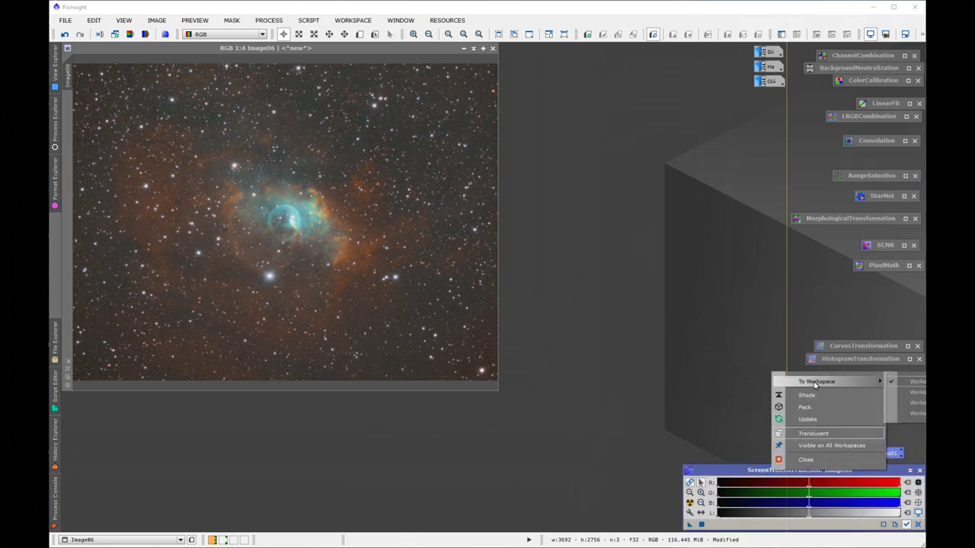
{"action": "left_click", "coordinate": [920, 395]}
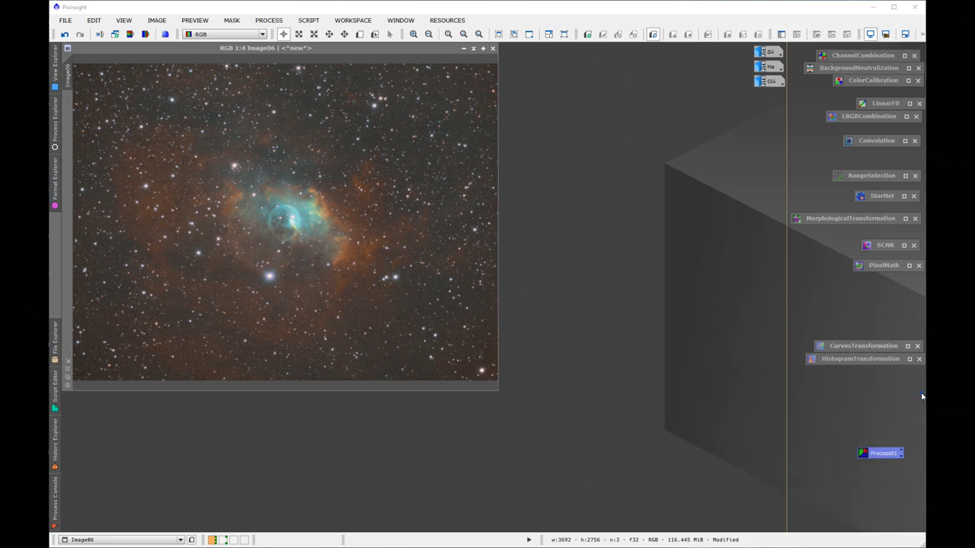
{"action": "right_click", "coordinate": [855, 364]}
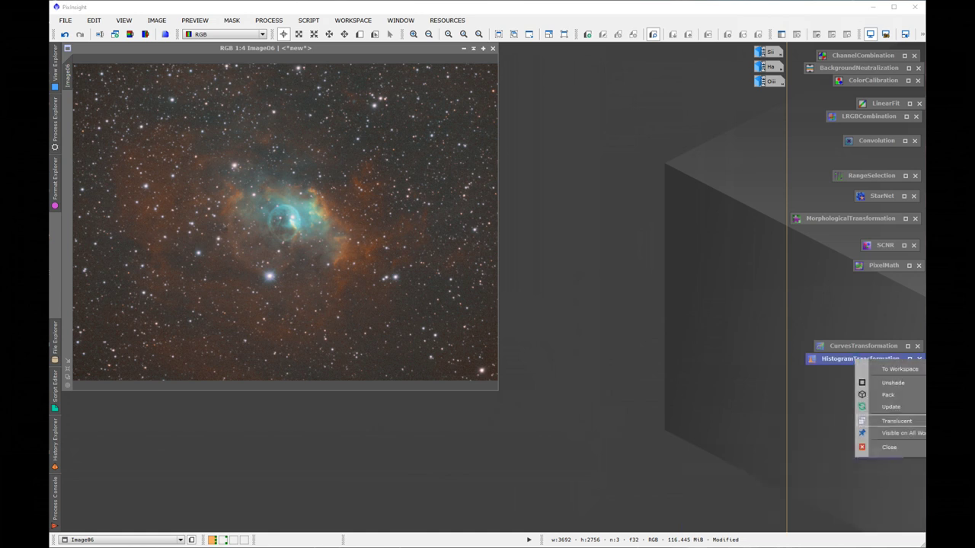
{"action": "left_click", "coordinate": [912, 412]}
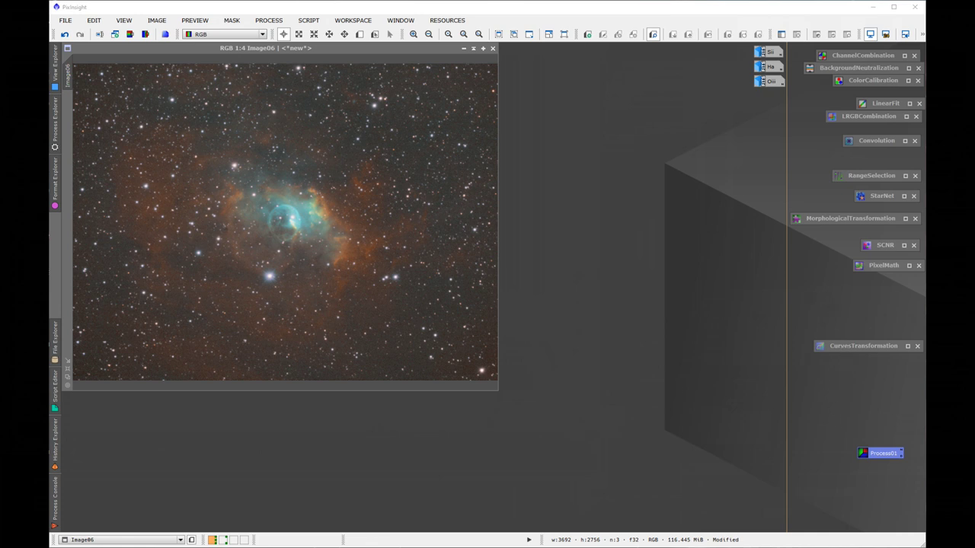
{"action": "left_click", "coordinate": [223, 540]}
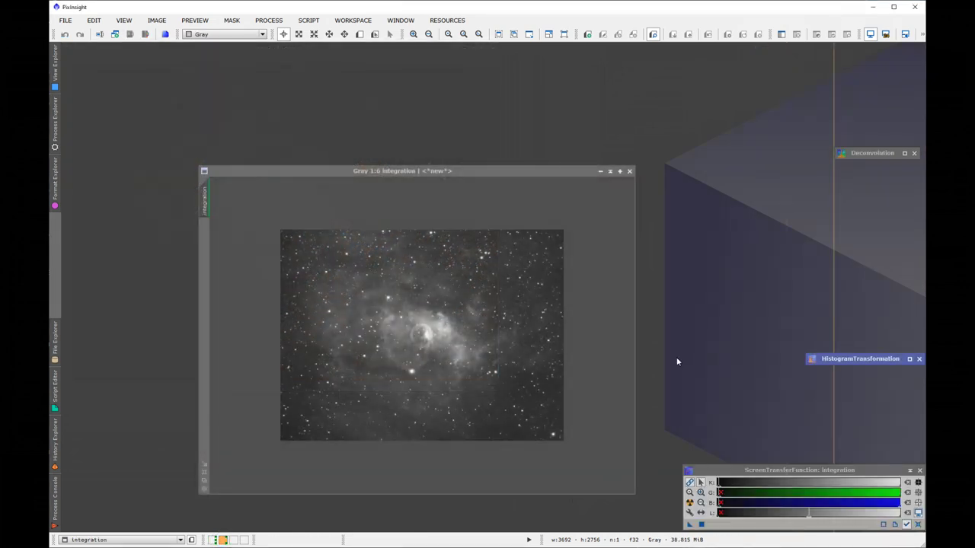
{"action": "left_click", "coordinate": [829, 473]}
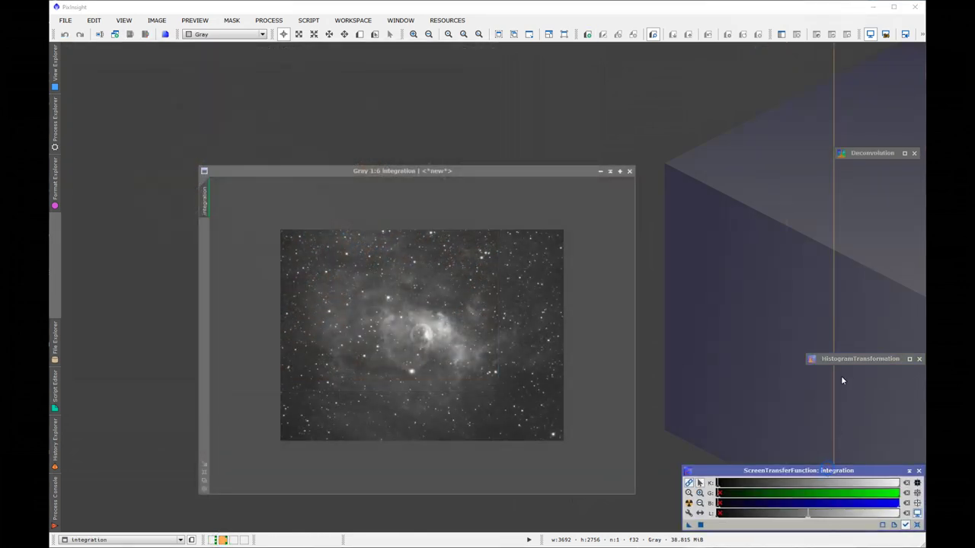
Add a collapsed StarMask tool and stack it with HistogramTransformation beneath Deconvolution, moving the integration window out of the way
{"action": "left_click_drag", "start_coordinate": [874, 358], "coordinate": [857, 363]}
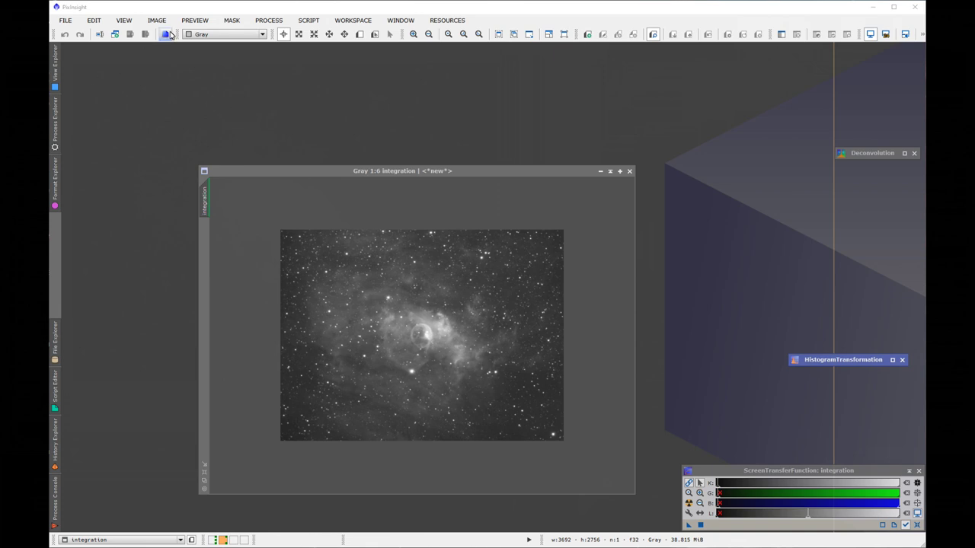
{"action": "left_click_drag", "start_coordinate": [381, 172], "coordinate": [274, 75]}
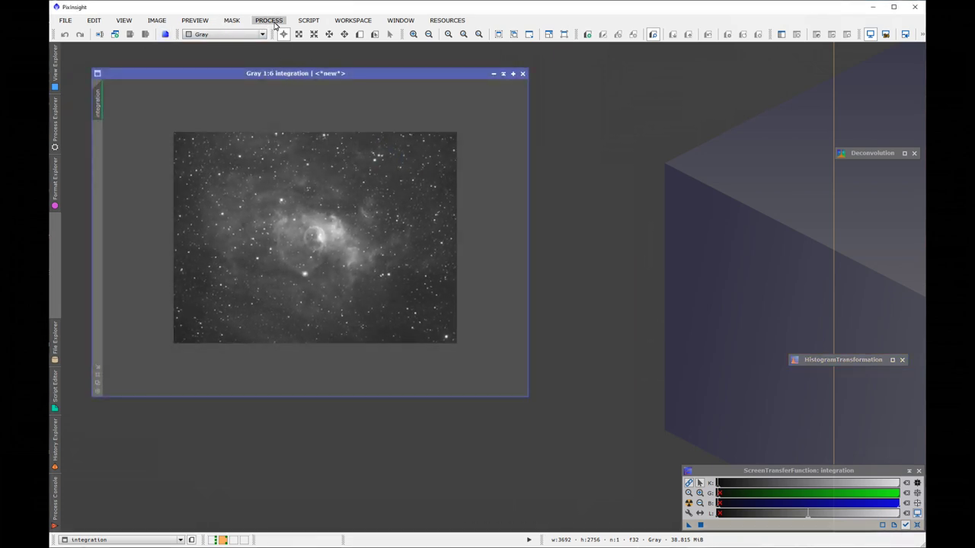
{"action": "left_click", "coordinate": [268, 19]}
{"action": "mouse_move", "coordinate": [286, 34]}
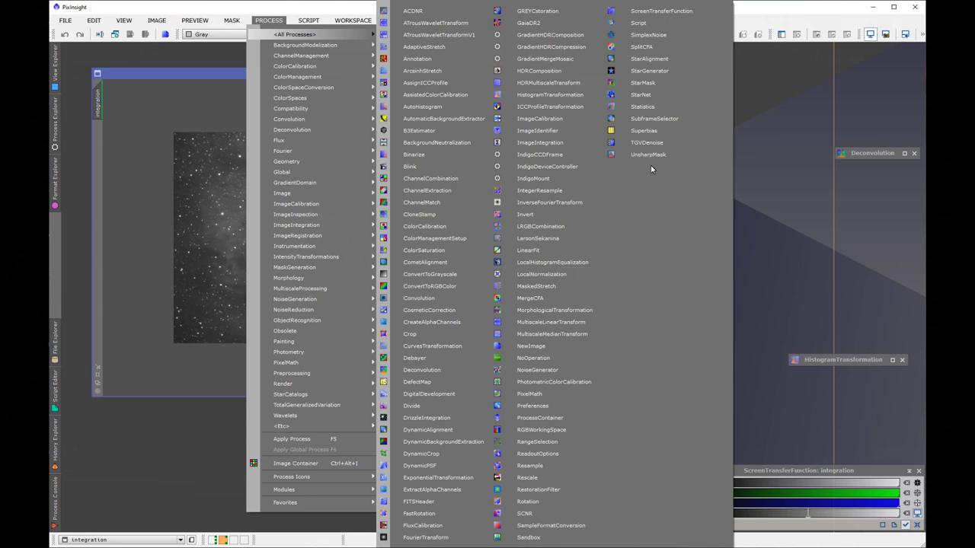
{"action": "left_click", "coordinate": [642, 82]}
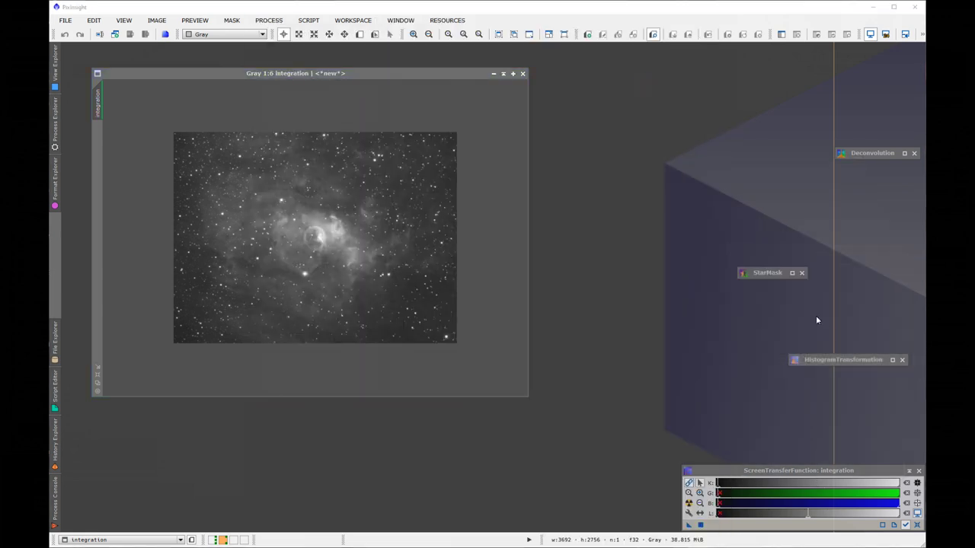
{"action": "left_click_drag", "start_coordinate": [771, 274], "coordinate": [870, 177]}
{"action": "left_click_drag", "start_coordinate": [834, 363], "coordinate": [840, 220]}
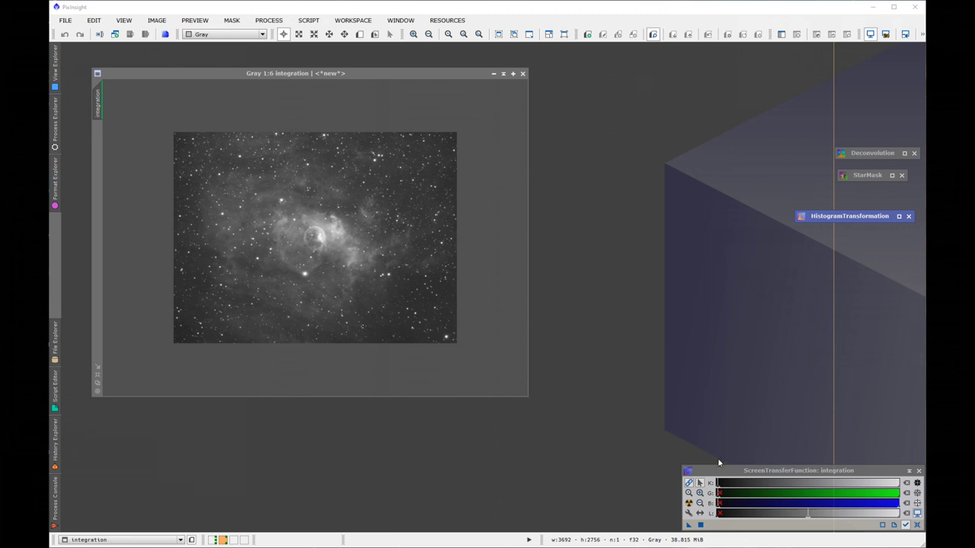
Duplicate the integration image with its auto-stretched display and place the clone beside the original
{"action": "left_click", "coordinate": [322, 282]}
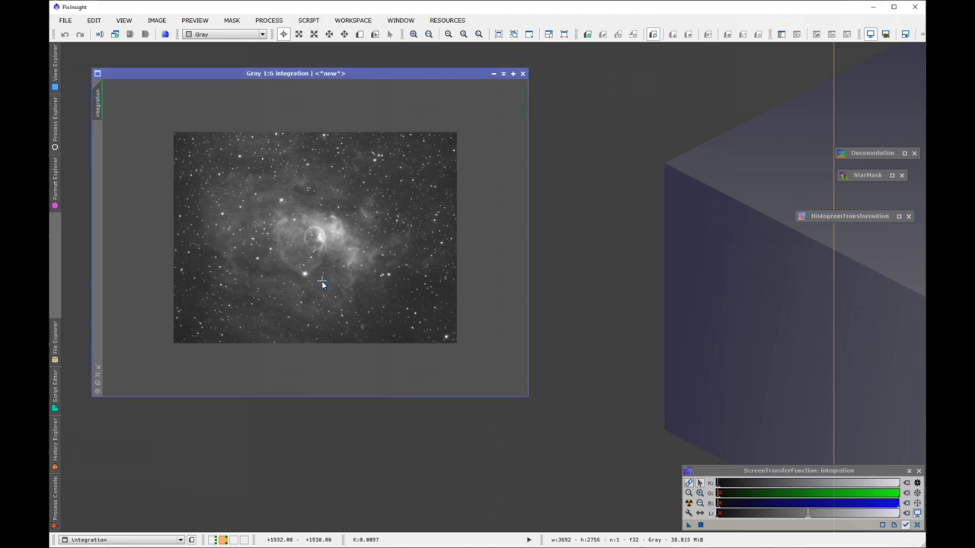
{"action": "key", "text": "ctrl+F12"}
{"action": "key", "text": "ctrl+a"}
{"action": "left_click_drag", "start_coordinate": [97, 116], "coordinate": [254, 157]}
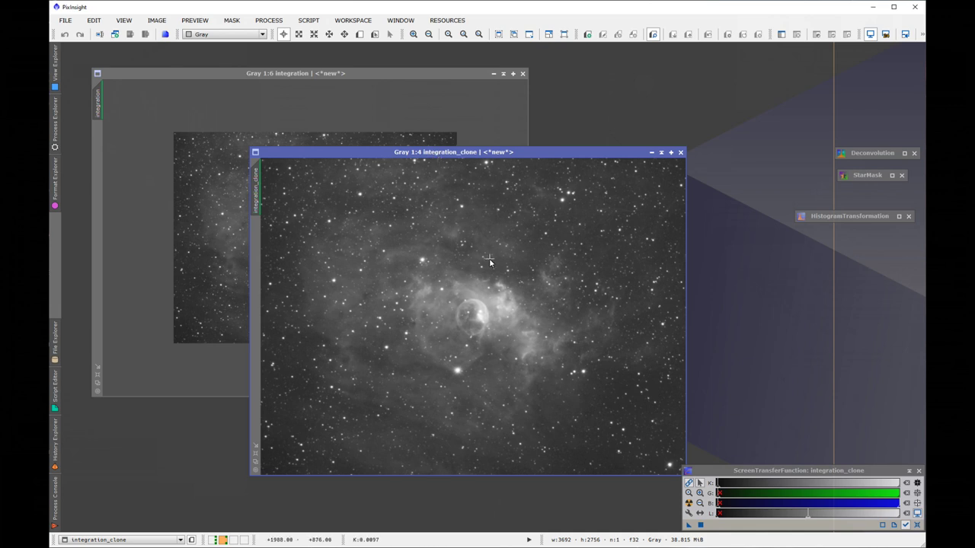
Permanently stretch integration_clone by transferring its auto-stretch to HistogramTransformation and applying it, with the screen stretch off, resetting and collapsing the tool
{"action": "key", "text": "ctrl+F12"}
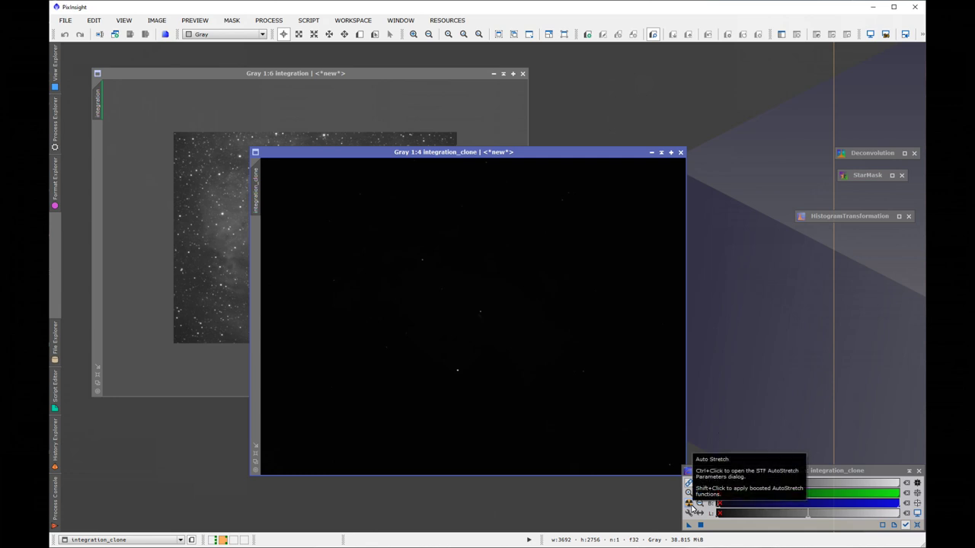
{"action": "double_click", "coordinate": [858, 217]}
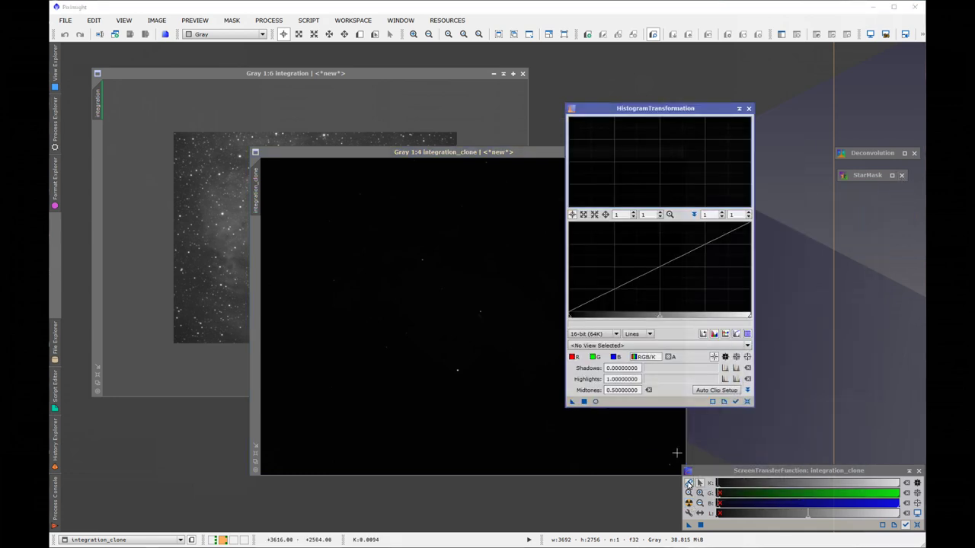
{"action": "left_click", "coordinate": [690, 503]}
{"action": "left_click", "coordinate": [691, 509]}
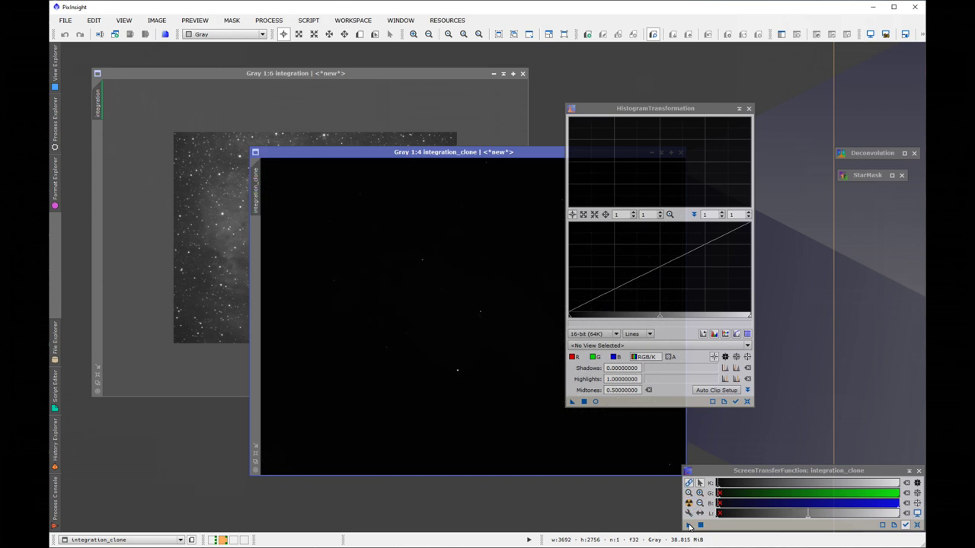
{"action": "left_click_drag", "start_coordinate": [687, 525], "coordinate": [472, 370]}
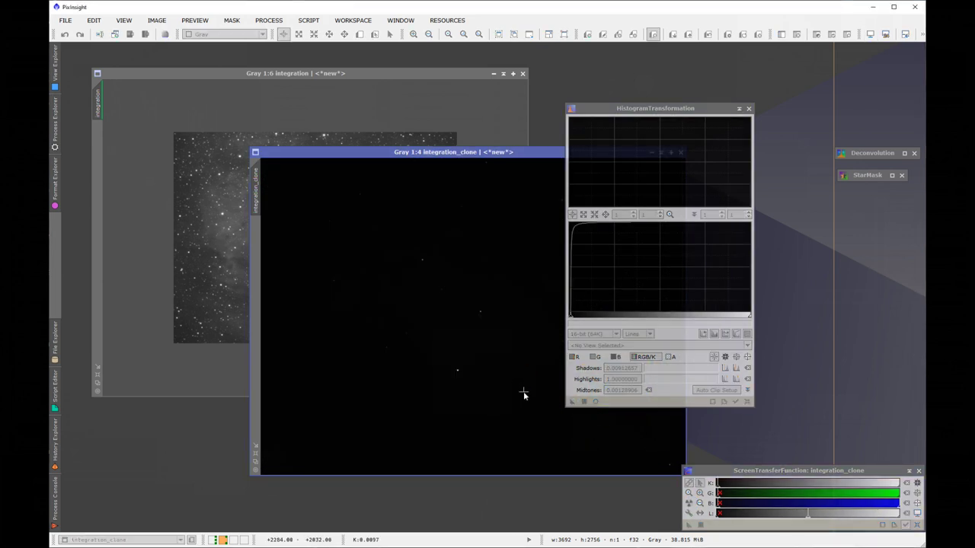
{"action": "left_click", "coordinate": [747, 401]}
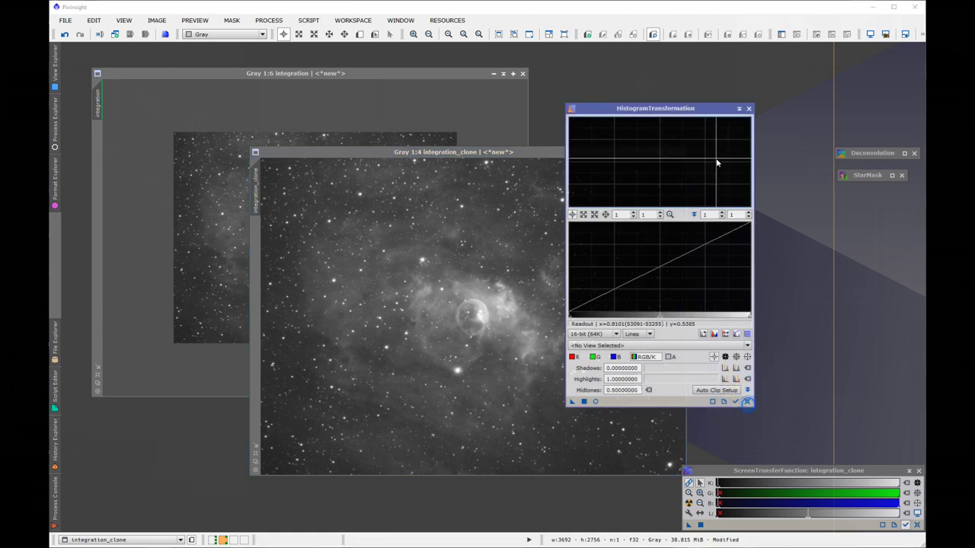
{"action": "left_click", "coordinate": [739, 109]}
Place HistogramTransformation beside integration_clone, load that image's histogram and open the real-time preview
{"action": "left_click_drag", "start_coordinate": [525, 154], "coordinate": [651, 128]}
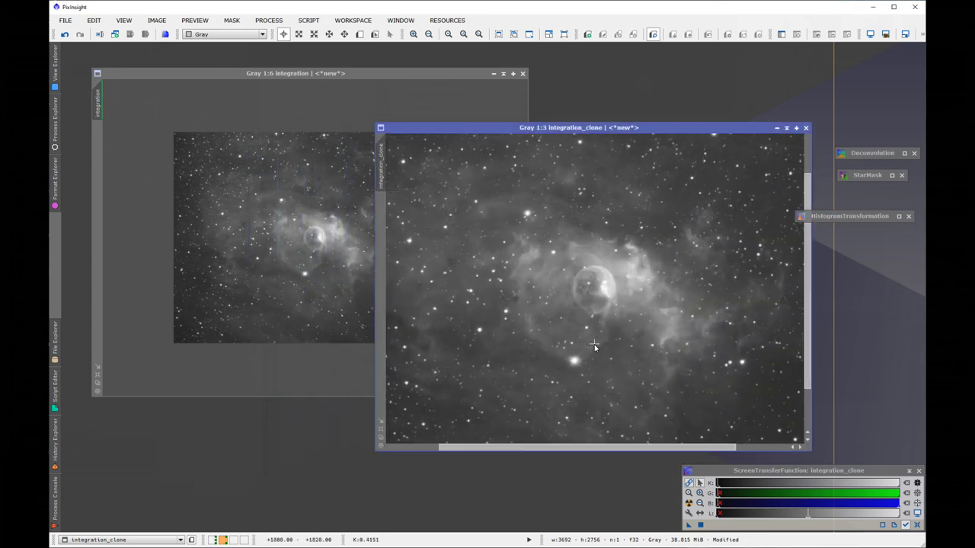
{"action": "scroll", "coordinate": [560, 305], "scroll_direction": "down", "scroll_amount": 1}
{"action": "scroll", "coordinate": [597, 346], "scroll_direction": "up", "scroll_amount": 1}
{"action": "scroll", "coordinate": [597, 346], "scroll_direction": "down", "scroll_amount": 1}
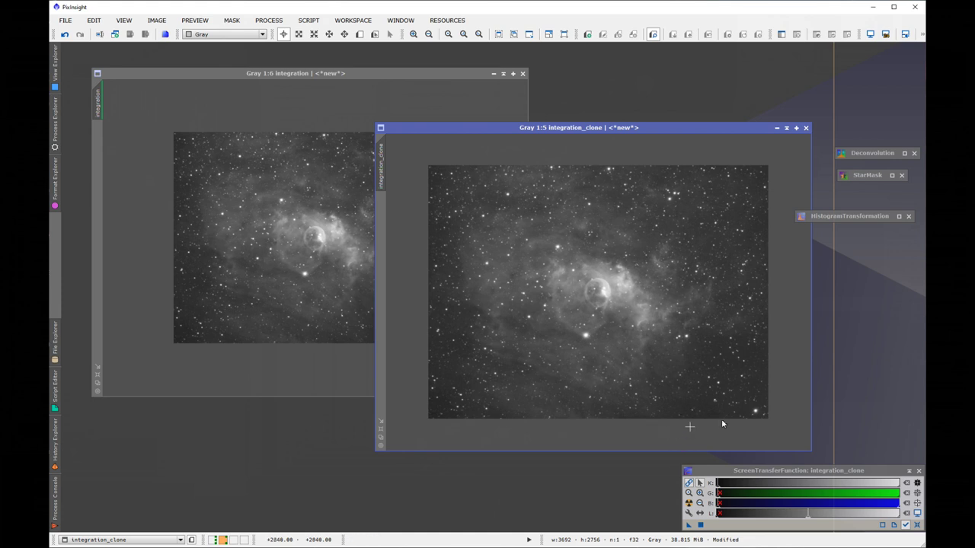
{"action": "double_click", "coordinate": [845, 218]}
{"action": "left_click_drag", "start_coordinate": [622, 109], "coordinate": [786, 124]}
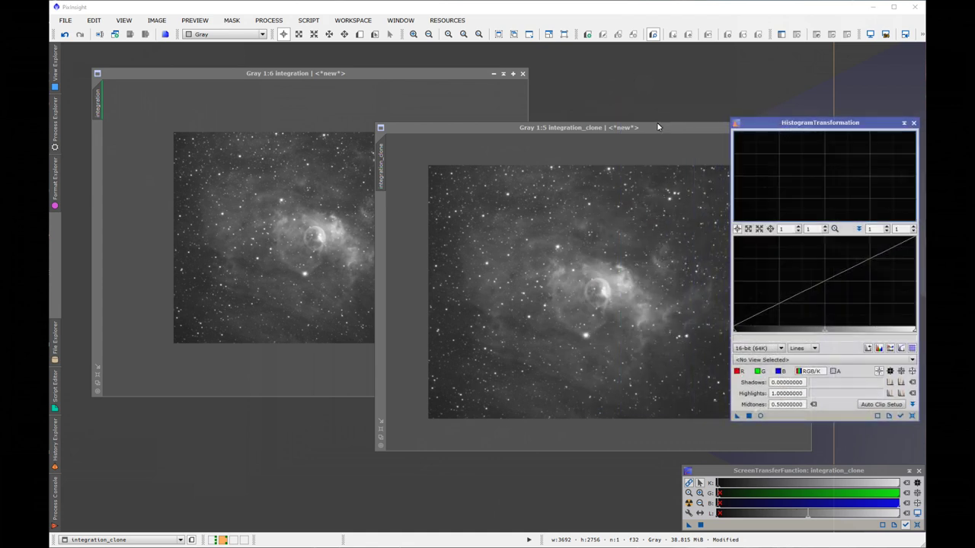
{"action": "left_click_drag", "start_coordinate": [659, 124], "coordinate": [547, 120]}
{"action": "left_click_drag", "start_coordinate": [786, 124], "coordinate": [760, 126]}
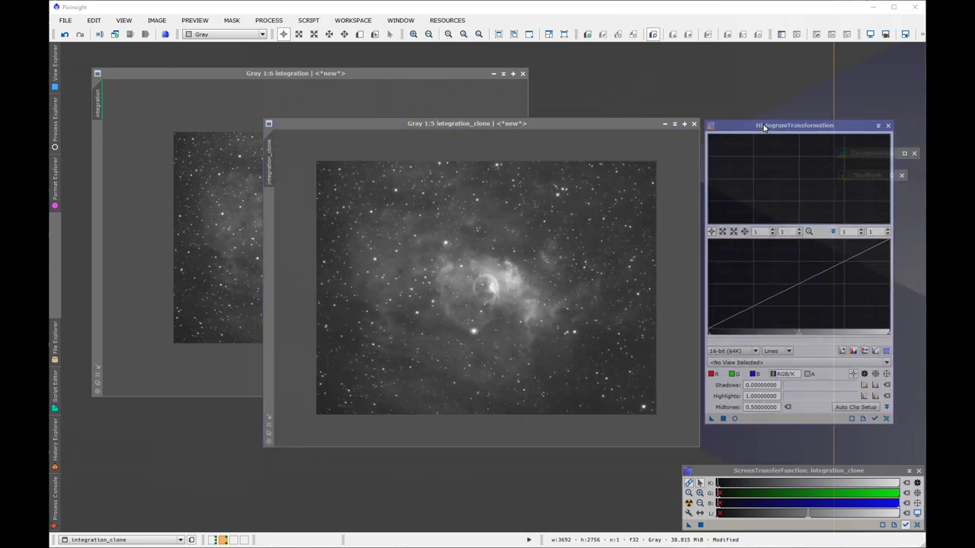
{"action": "left_click", "coordinate": [886, 363]}
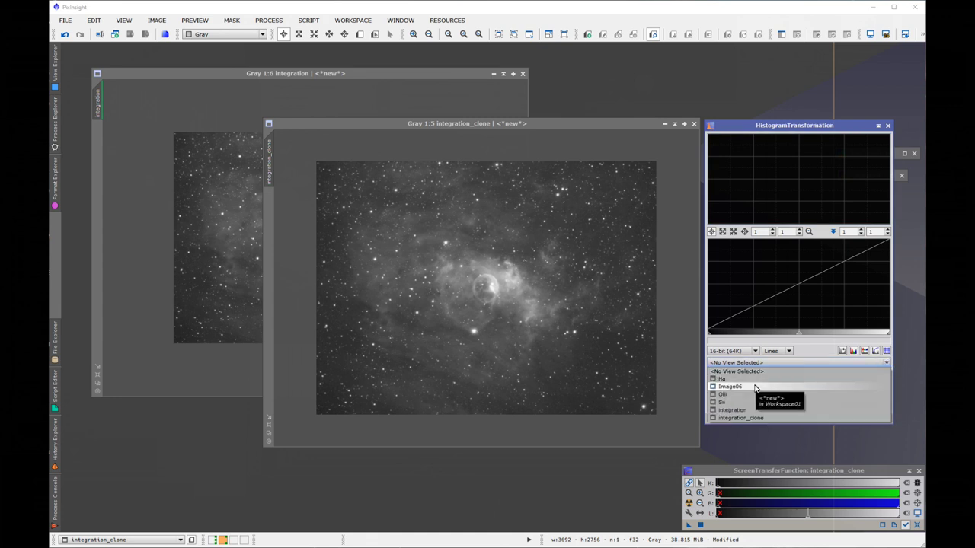
{"action": "left_click", "coordinate": [740, 417]}
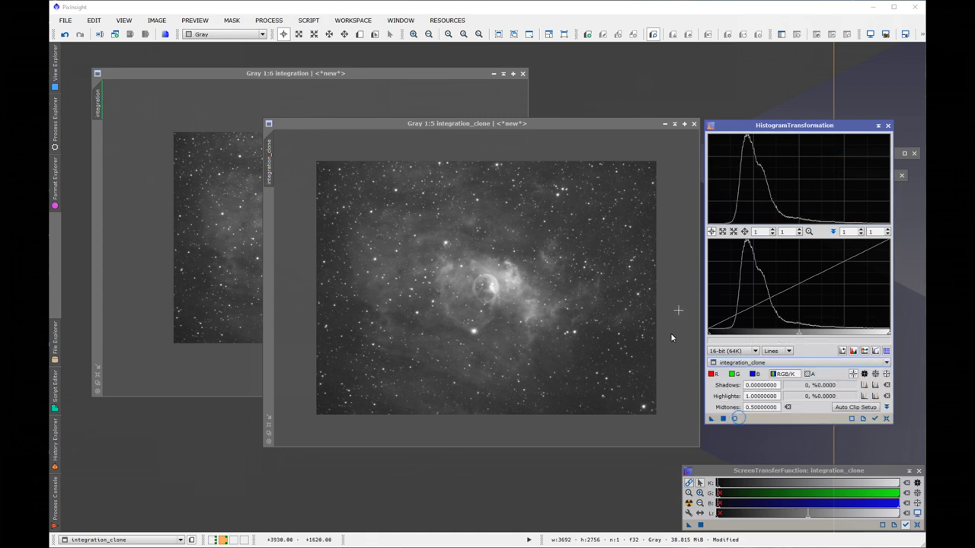
{"action": "left_click", "coordinate": [734, 418]}
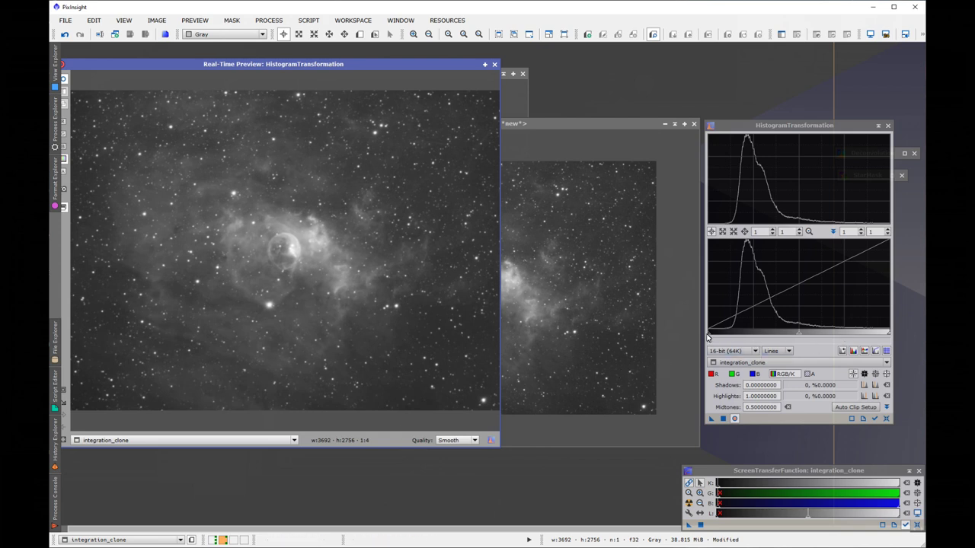
Set the shadows clipping to 0.10632911, apply it to integration_clone, and close the reset histogram tool and its preview
{"action": "left_click_drag", "start_coordinate": [708, 334], "coordinate": [727, 334]}
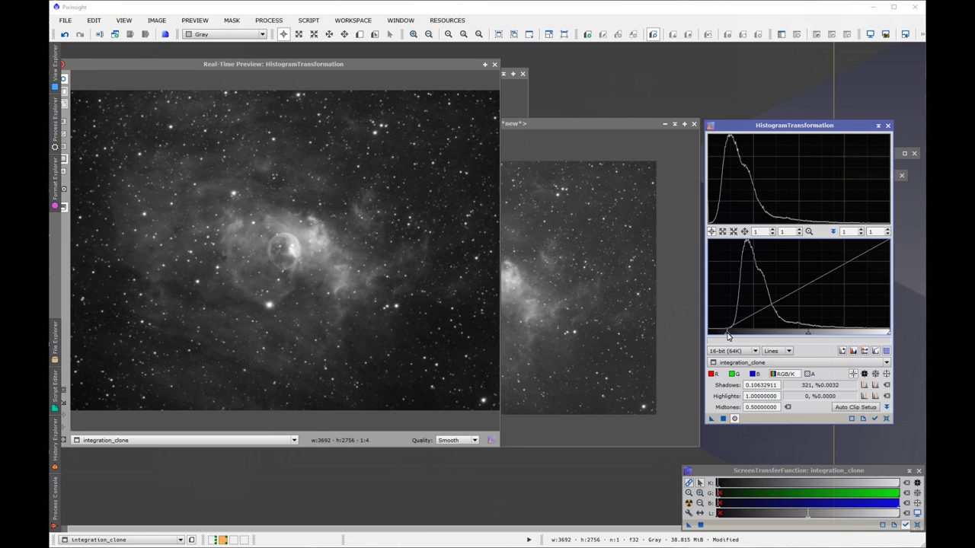
{"action": "left_click", "coordinate": [722, 418]}
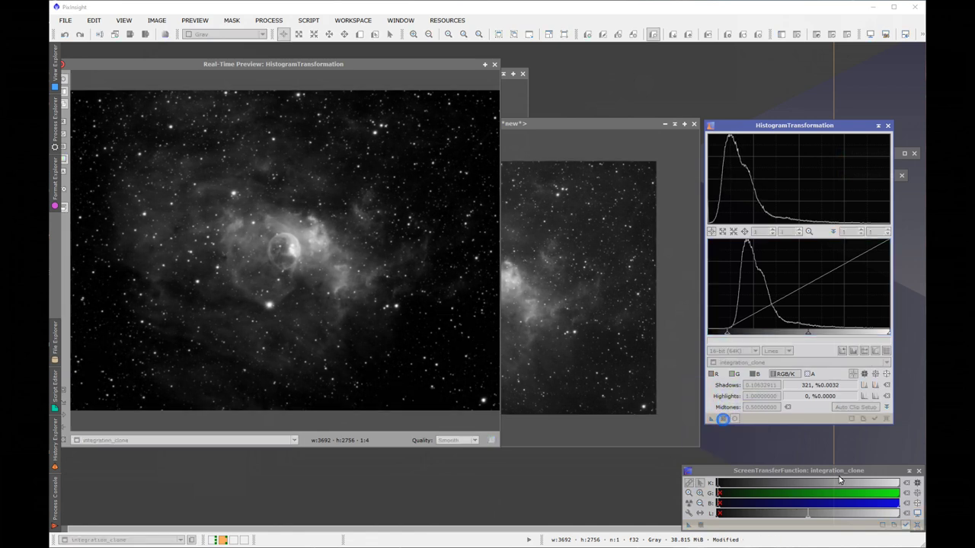
{"action": "left_click", "coordinate": [886, 419]}
{"action": "left_click", "coordinate": [877, 125]}
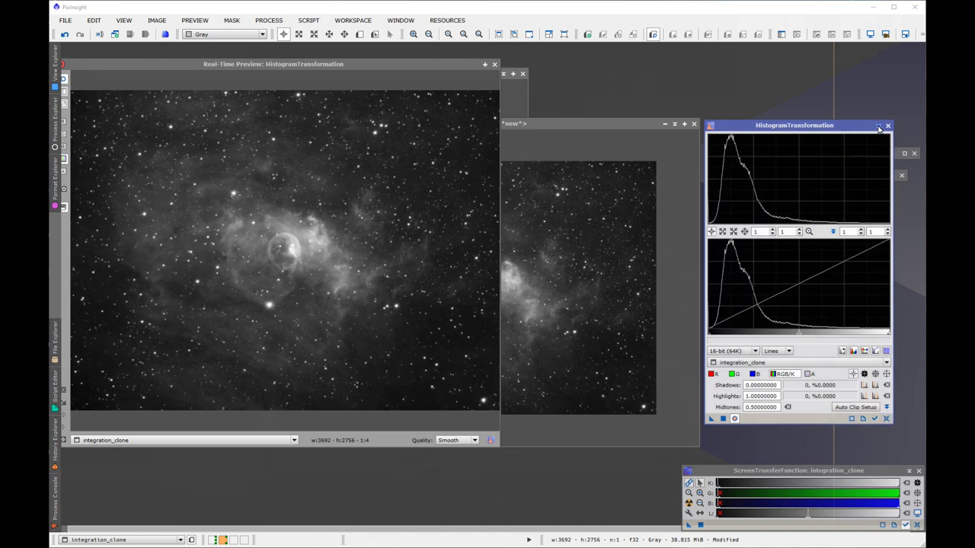
{"action": "left_click_drag", "start_coordinate": [359, 65], "coordinate": [603, 79]}
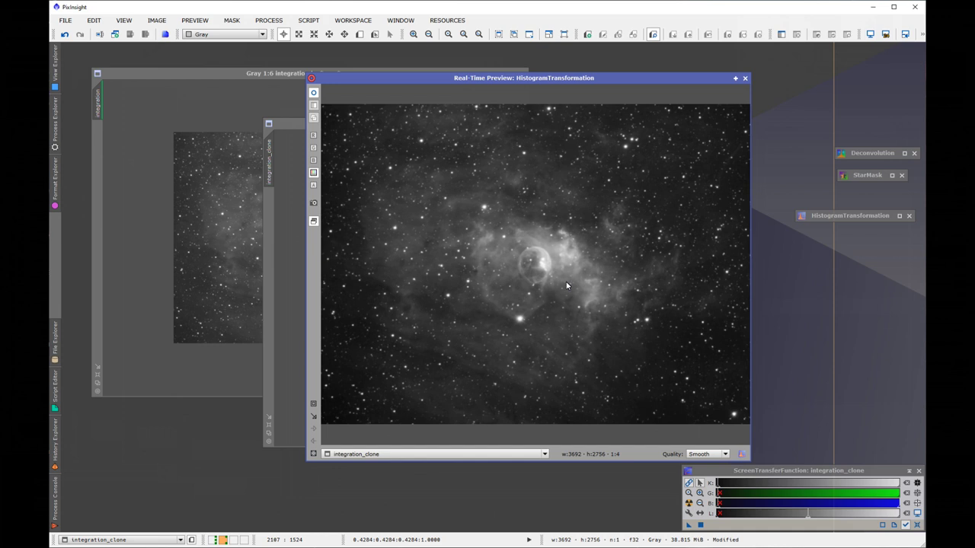
{"action": "left_click", "coordinate": [747, 81]}
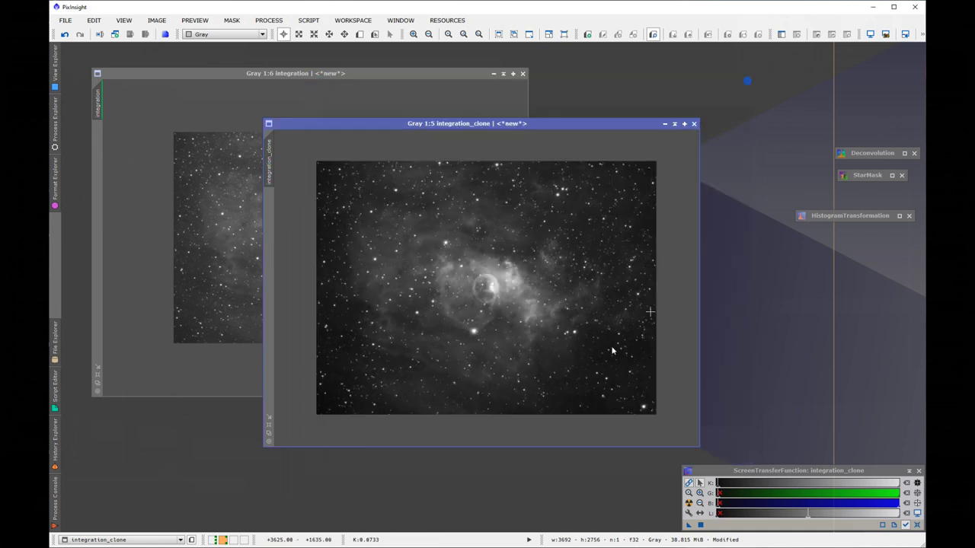
Rename integration_clone as Decon_mask and iconize it above the tools on the workspace
{"action": "right_click", "coordinate": [271, 163]}
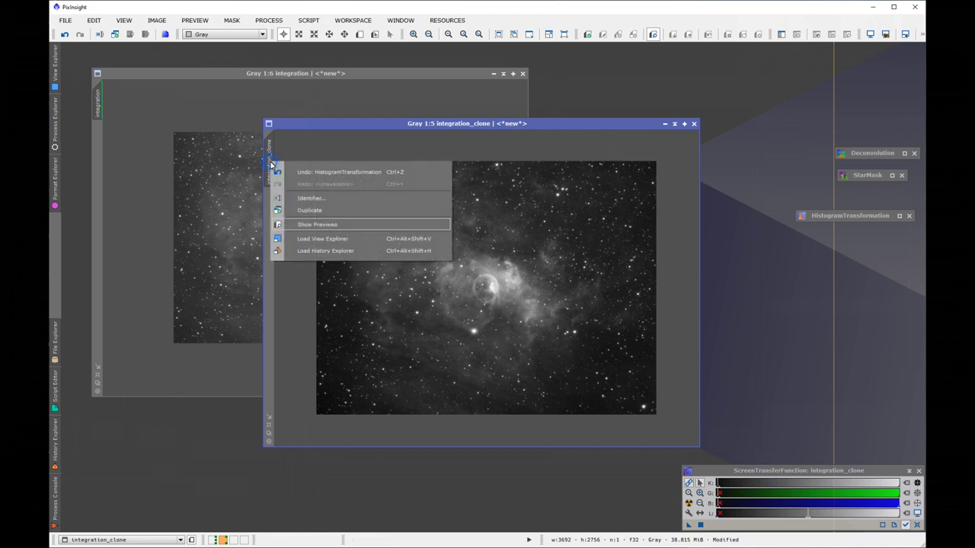
{"action": "left_click", "coordinate": [310, 199]}
{"action": "type", "text": "Decon_mask"}
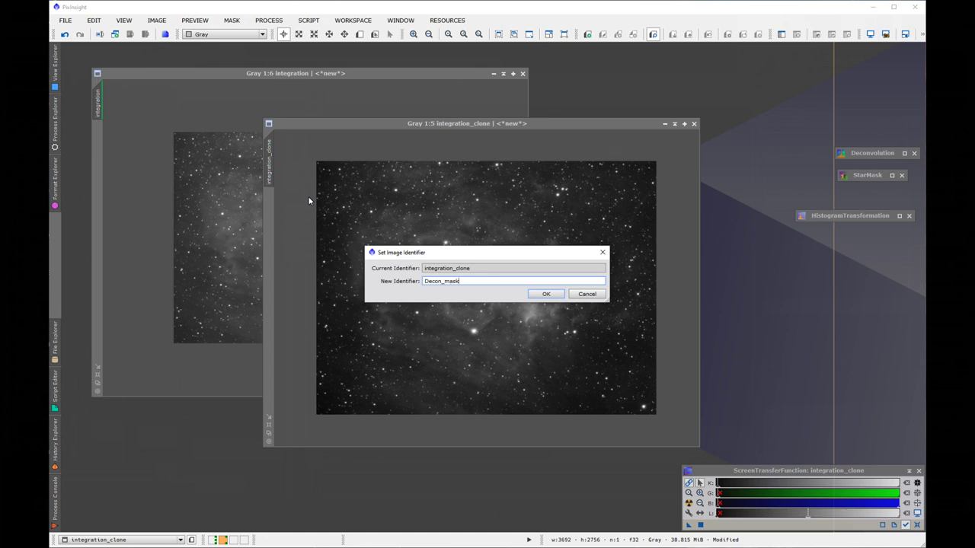
{"action": "left_click", "coordinate": [546, 294]}
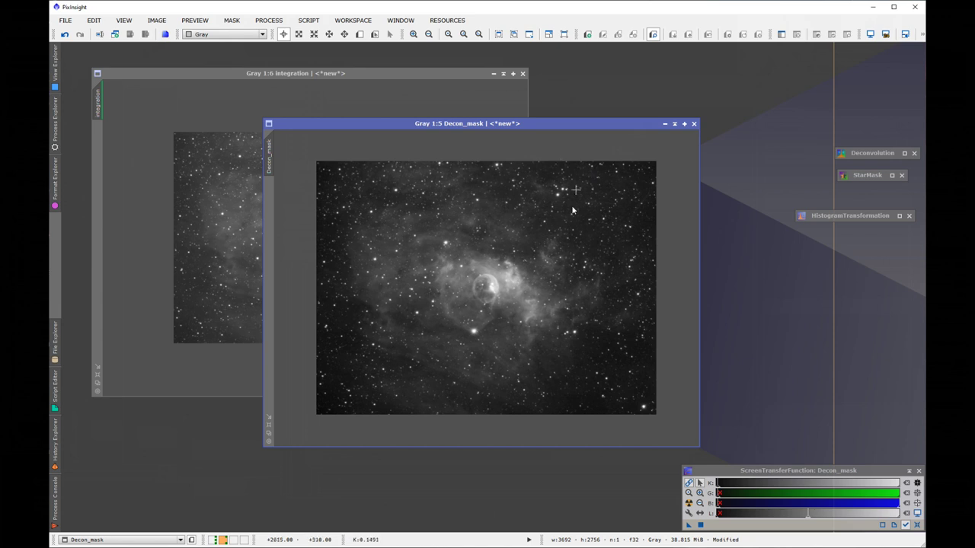
{"action": "left_click", "coordinate": [663, 124]}
{"action": "left_click_drag", "start_coordinate": [522, 290], "coordinate": [683, 58]}
Configure StarMask with noise threshold 0.31, scale 10, large-scale growth 0, smoothness 11 and truncation 0.40
{"action": "double_click", "coordinate": [865, 178]}
{"action": "left_click_drag", "start_coordinate": [781, 161], "coordinate": [658, 127]}
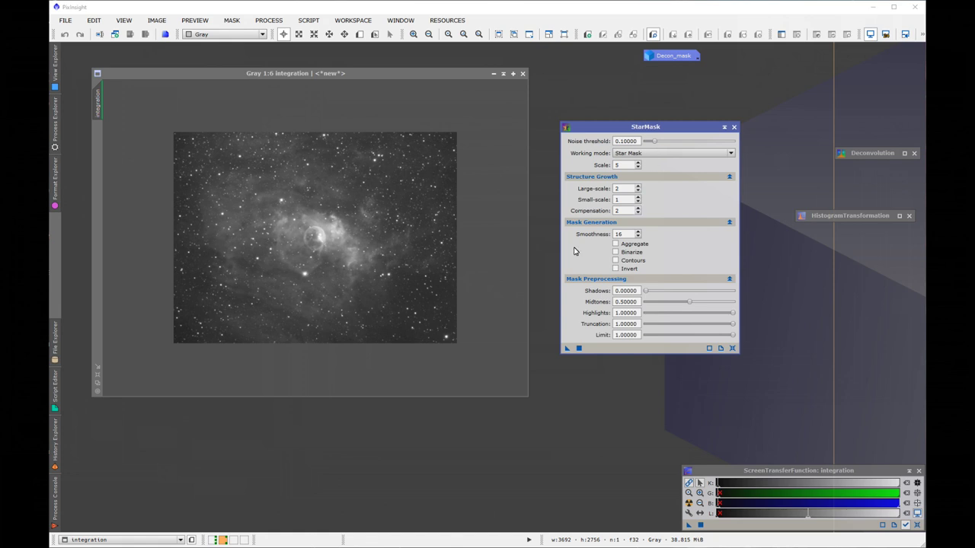
{"action": "left_click", "coordinate": [491, 237]}
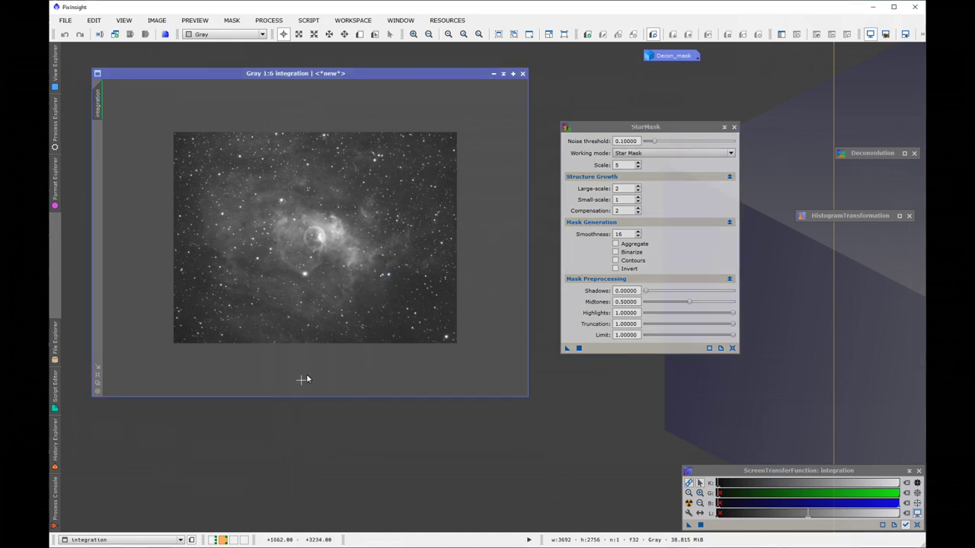
{"action": "key", "text": "ctrl+F12"}
{"action": "key", "text": "ctrl+F12"}
{"action": "left_click_drag", "start_coordinate": [654, 144], "coordinate": [674, 144]}
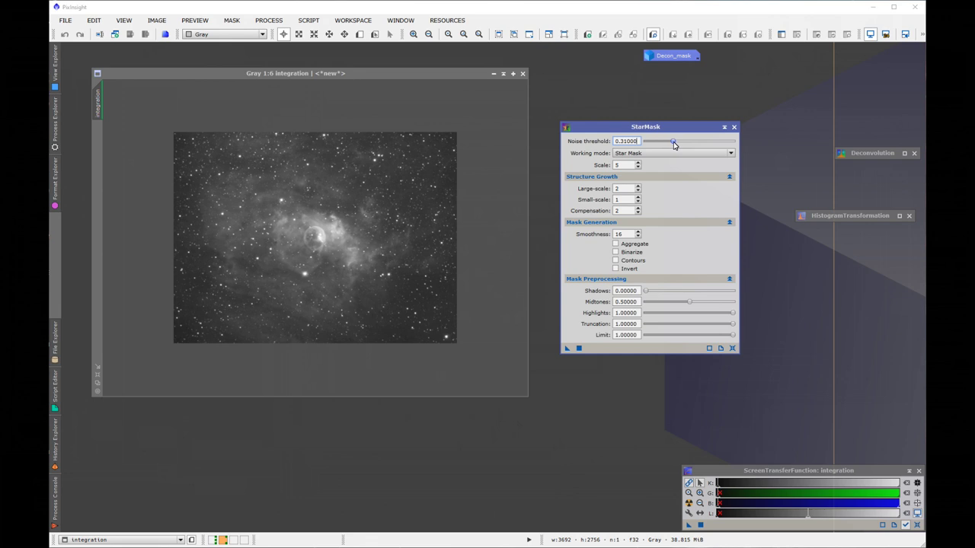
{"action": "left_click", "coordinate": [638, 166]}
{"action": "left_click", "coordinate": [637, 188]}
{"action": "left_click", "coordinate": [637, 234]}
{"action": "left_click_drag", "start_coordinate": [731, 324], "coordinate": [680, 329]}
Try generating a star mask from the linear integration image, inspect it and close it without keeping it
{"action": "left_click_drag", "start_coordinate": [565, 348], "coordinate": [352, 267]}
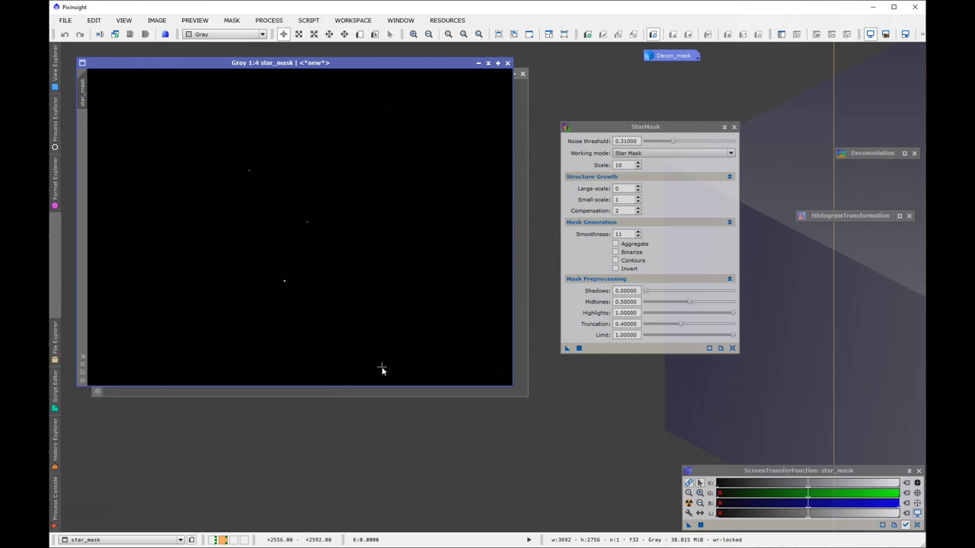
{"action": "scroll", "coordinate": [315, 306], "scroll_direction": "up", "scroll_amount": 6}
{"action": "scroll", "coordinate": [316, 305], "scroll_direction": "down", "scroll_amount": 5}
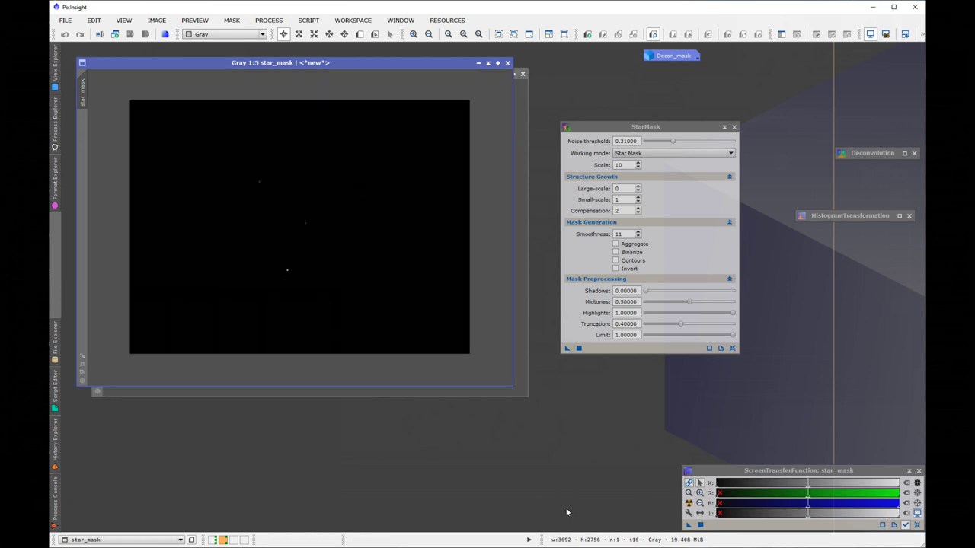
{"action": "left_click", "coordinate": [688, 503]}
{"action": "left_click", "coordinate": [508, 63]}
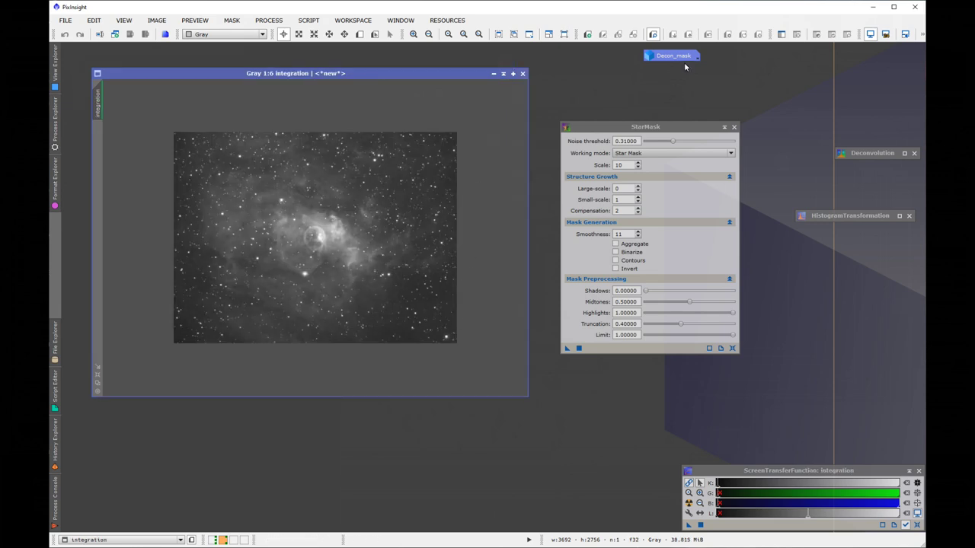
Restore the Decon_mask image, generate a star mask from it and inspect the mask's stars up close
{"action": "double_click", "coordinate": [682, 59]}
{"action": "left_click_drag", "start_coordinate": [533, 127], "coordinate": [376, 116]}
{"action": "left_click_drag", "start_coordinate": [566, 349], "coordinate": [402, 303]}
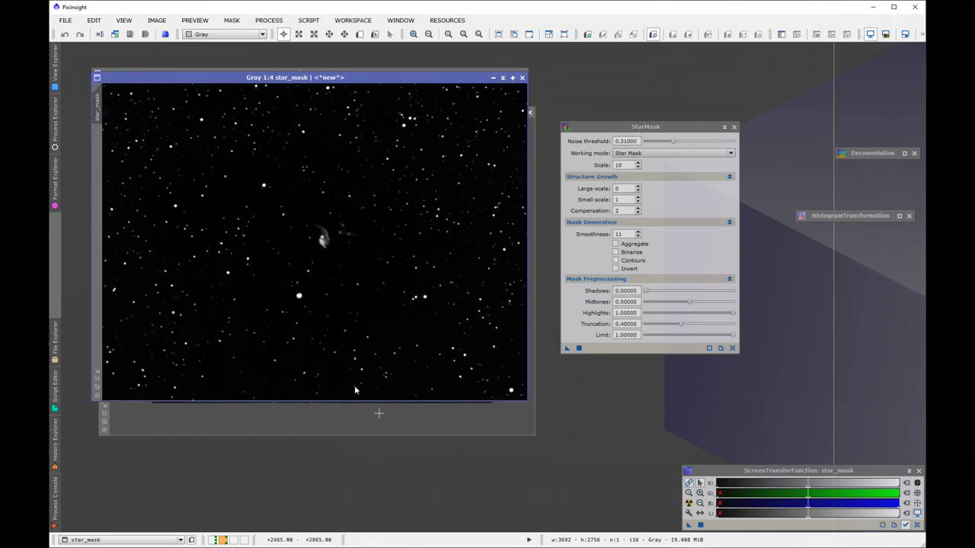
{"action": "scroll", "coordinate": [310, 344], "scroll_direction": "up", "scroll_amount": 3}
{"action": "scroll", "coordinate": [311, 344], "scroll_direction": "down", "scroll_amount": 4}
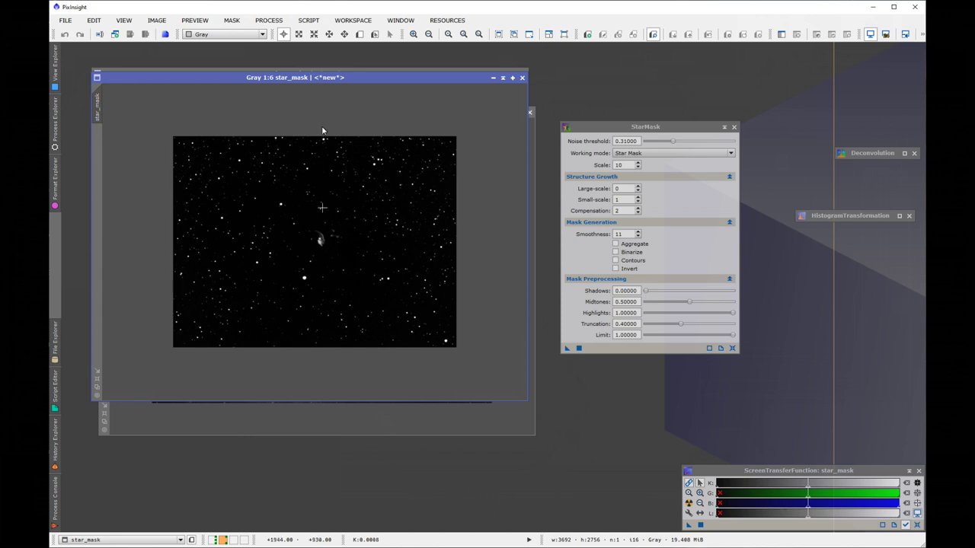
Iconize the star_mask and Decon_mask images, stack their icons together on the workspace, and collapse the StarMask tool
{"action": "scroll", "coordinate": [345, 92], "scroll_direction": "up", "scroll_amount": 1}
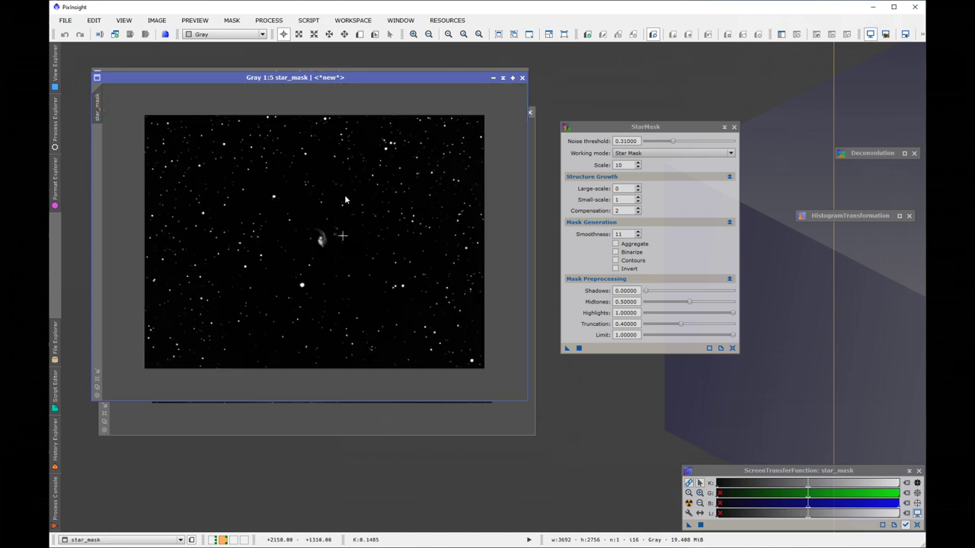
{"action": "left_click", "coordinate": [493, 77]}
{"action": "left_click_drag", "start_coordinate": [97, 106], "coordinate": [798, 58]}
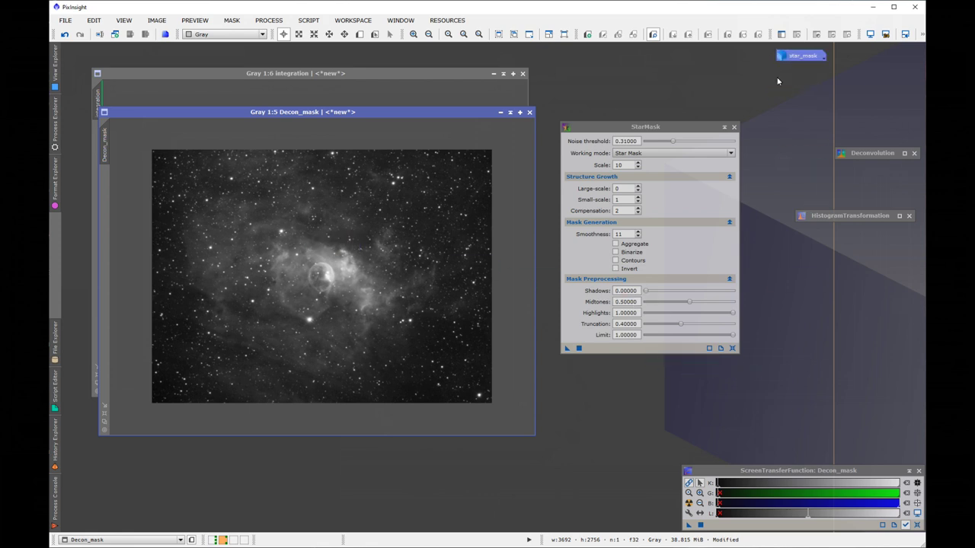
{"action": "left_click", "coordinate": [500, 114]}
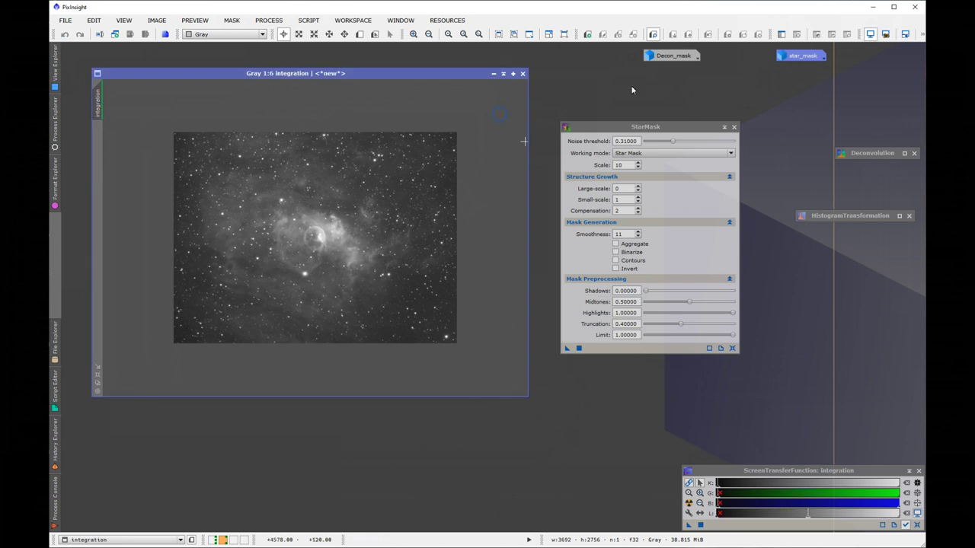
{"action": "left_click_drag", "start_coordinate": [664, 59], "coordinate": [798, 72]}
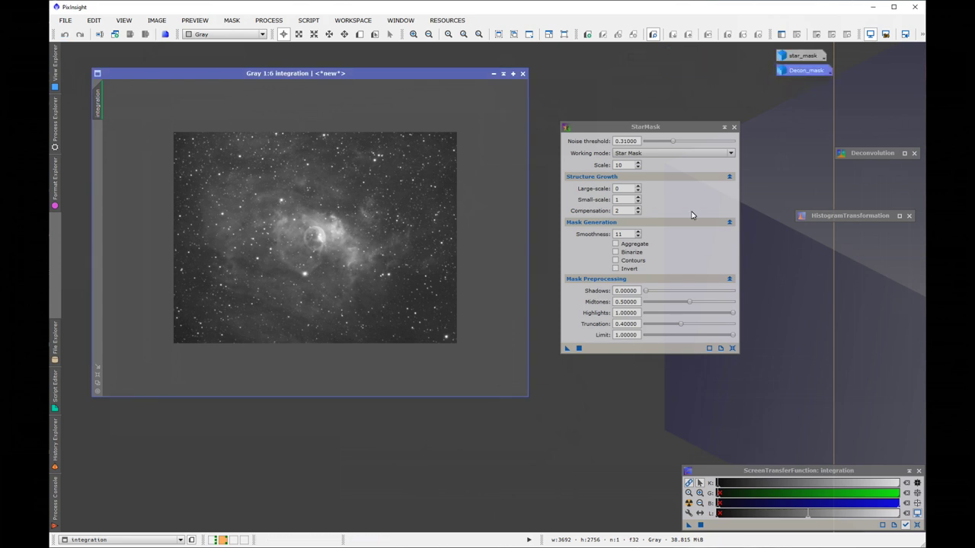
{"action": "left_click", "coordinate": [723, 127]}
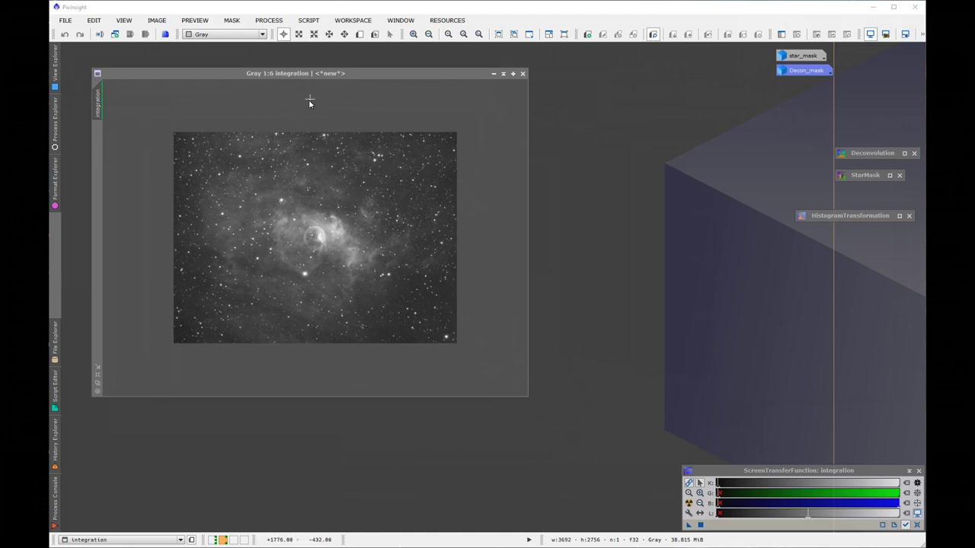
Run the PSFImage script on the integration image, evaluate its stars with the Moffat function, and create the PSF image
{"action": "left_click", "coordinate": [308, 21]}
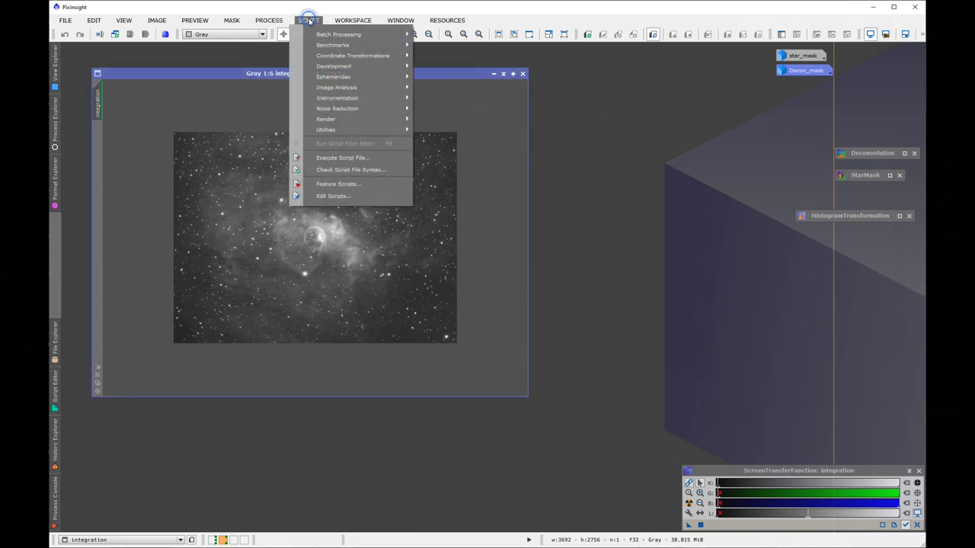
{"action": "mouse_move", "coordinate": [340, 131]}
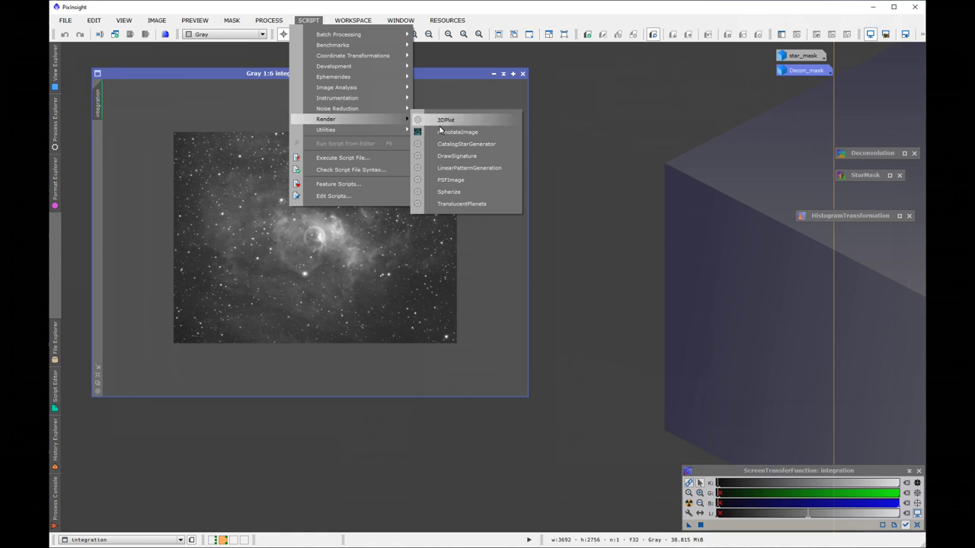
{"action": "left_click", "coordinate": [451, 179]}
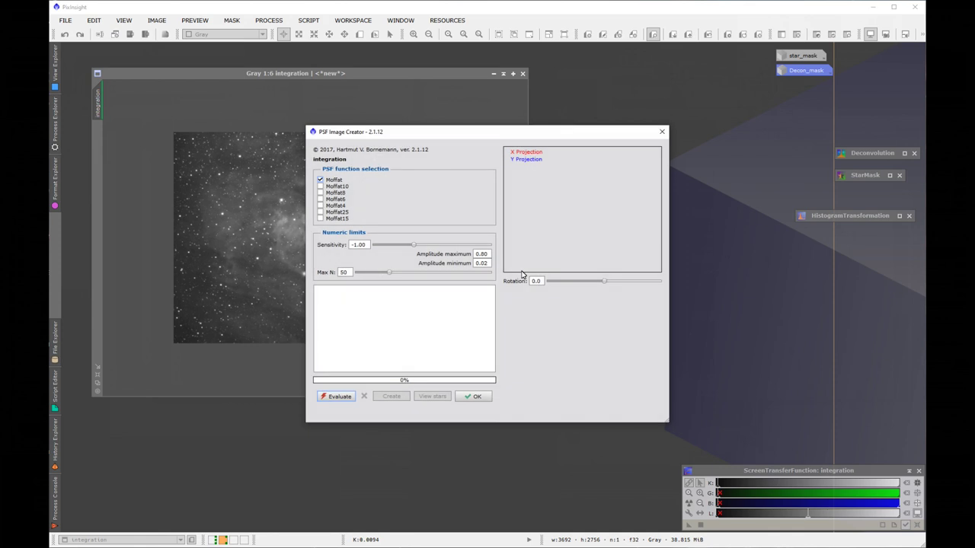
{"action": "left_click_drag", "start_coordinate": [537, 137], "coordinate": [580, 113]}
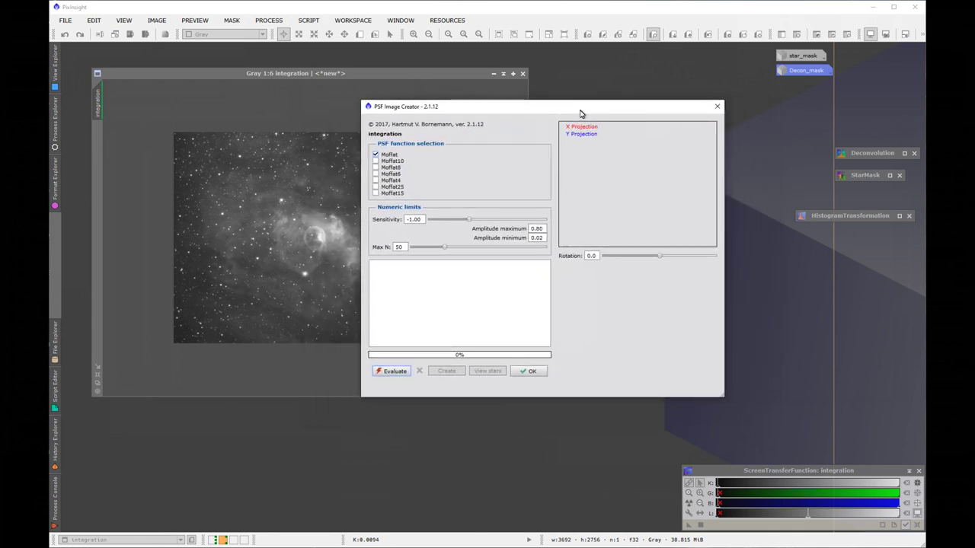
{"action": "left_click", "coordinate": [390, 372]}
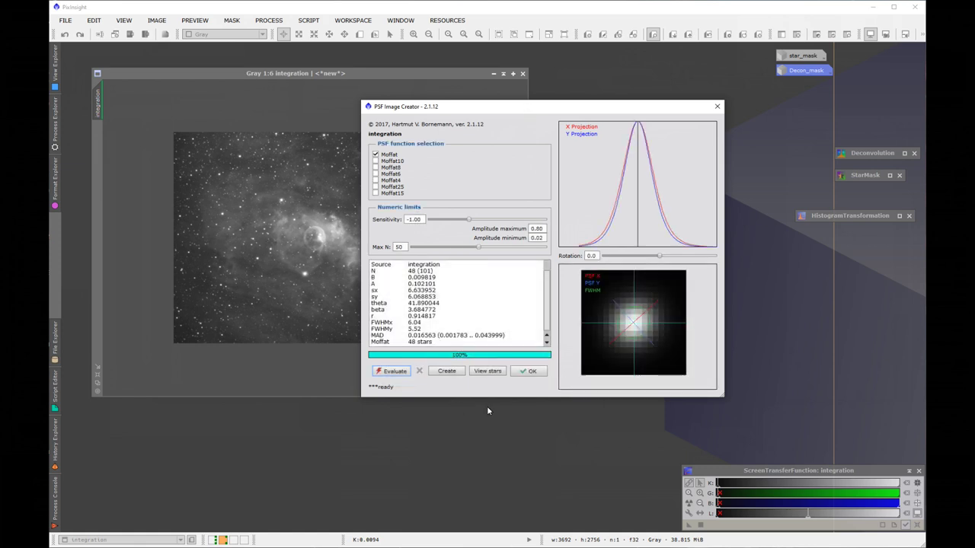
{"action": "left_click", "coordinate": [447, 372]}
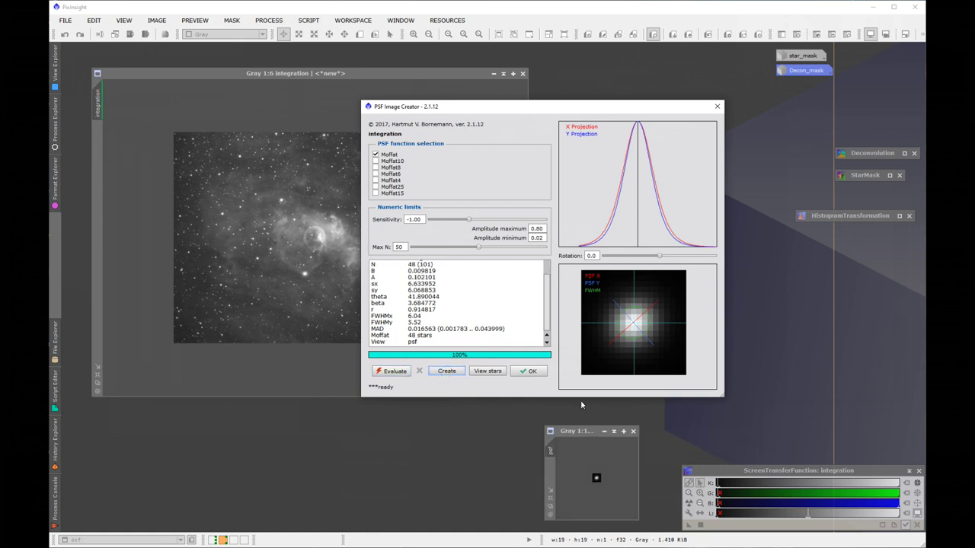
{"action": "left_click", "coordinate": [530, 372]}
Inspect the psf image enlarged beside the integration image and iconize it beneath the mask icons
{"action": "left_click_drag", "start_coordinate": [577, 433], "coordinate": [658, 75]}
{"action": "scroll", "coordinate": [678, 138], "scroll_direction": "up", "scroll_amount": 10}
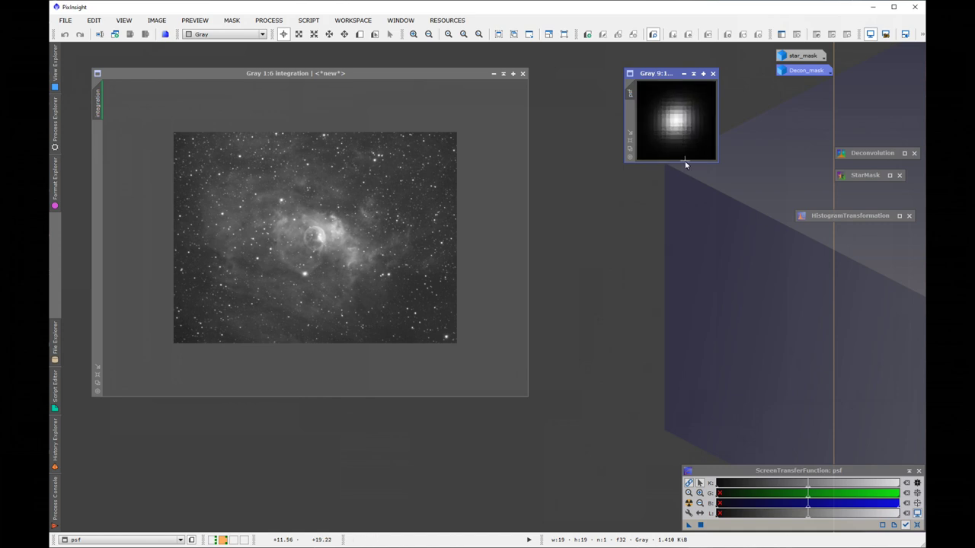
{"action": "left_click", "coordinate": [683, 74]}
{"action": "left_click_drag", "start_coordinate": [685, 127], "coordinate": [792, 87]}
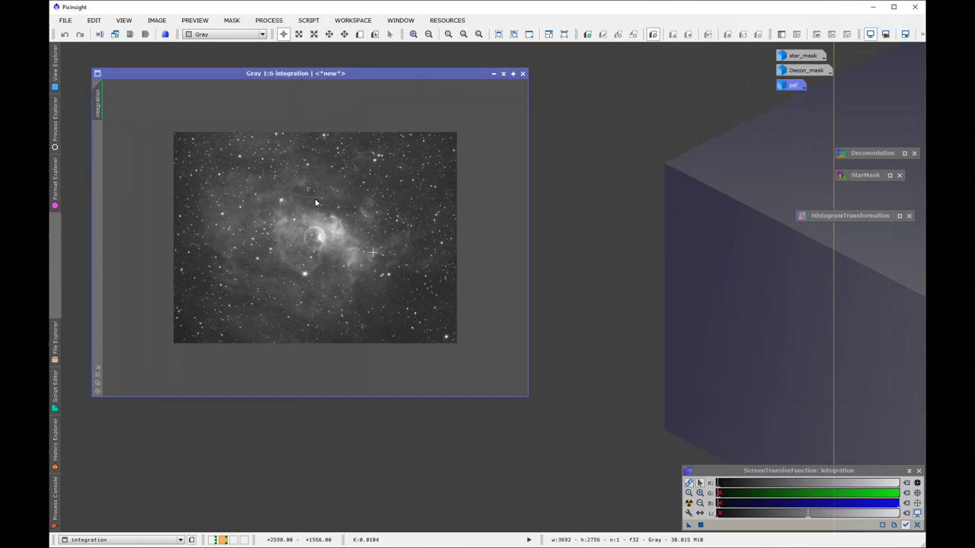
Open the Deconvolution tool beside the integration image and use the psf image as its external PSF
{"action": "scroll", "coordinate": [487, 251], "scroll_direction": "down", "scroll_amount": 1}
{"action": "scroll", "coordinate": [360, 261], "scroll_direction": "up", "scroll_amount": 2}
{"action": "scroll", "coordinate": [360, 261], "scroll_direction": "up", "scroll_amount": 1}
{"action": "scroll", "coordinate": [359, 260], "scroll_direction": "down", "scroll_amount": 1}
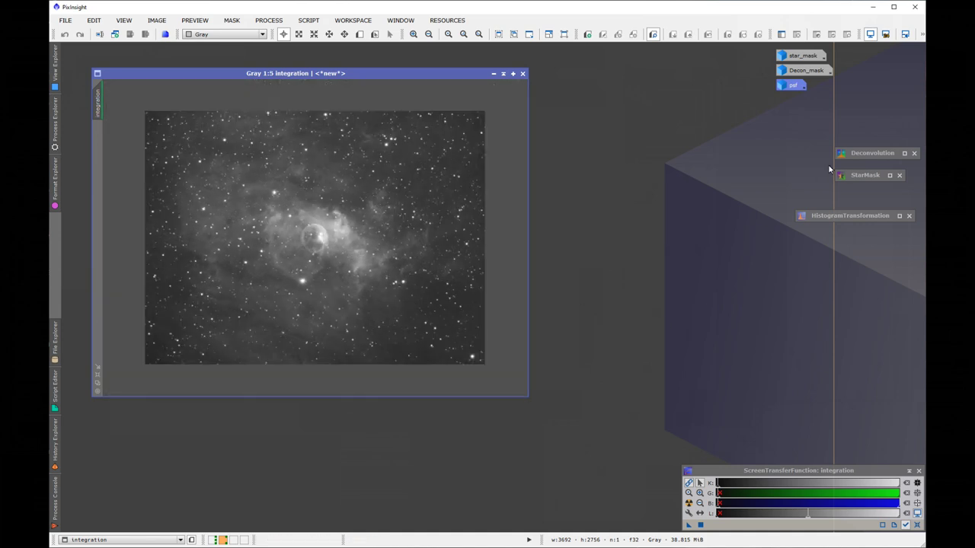
{"action": "double_click", "coordinate": [874, 157]}
{"action": "left_click_drag", "start_coordinate": [896, 149], "coordinate": [666, 146]}
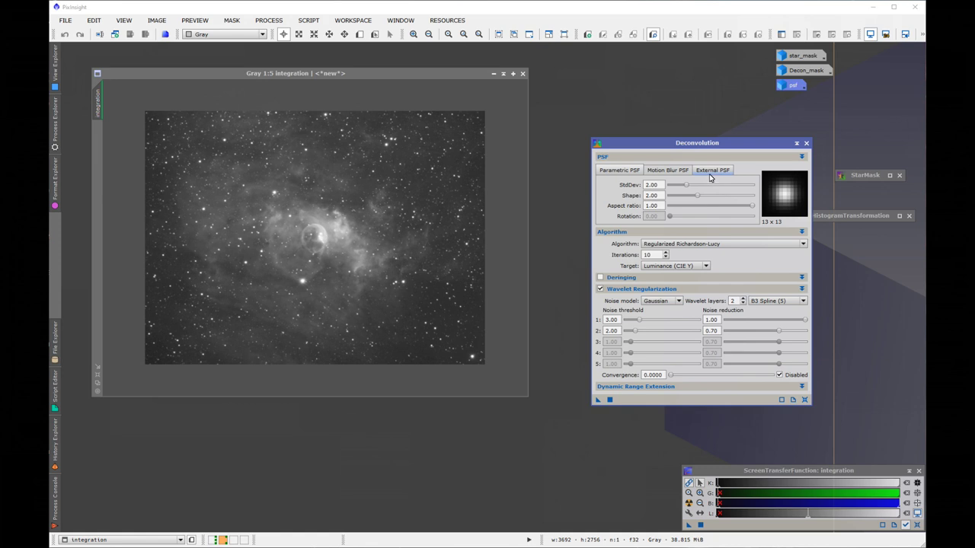
{"action": "left_click", "coordinate": [667, 170]}
{"action": "left_click", "coordinate": [623, 171]}
{"action": "left_click", "coordinate": [713, 171]}
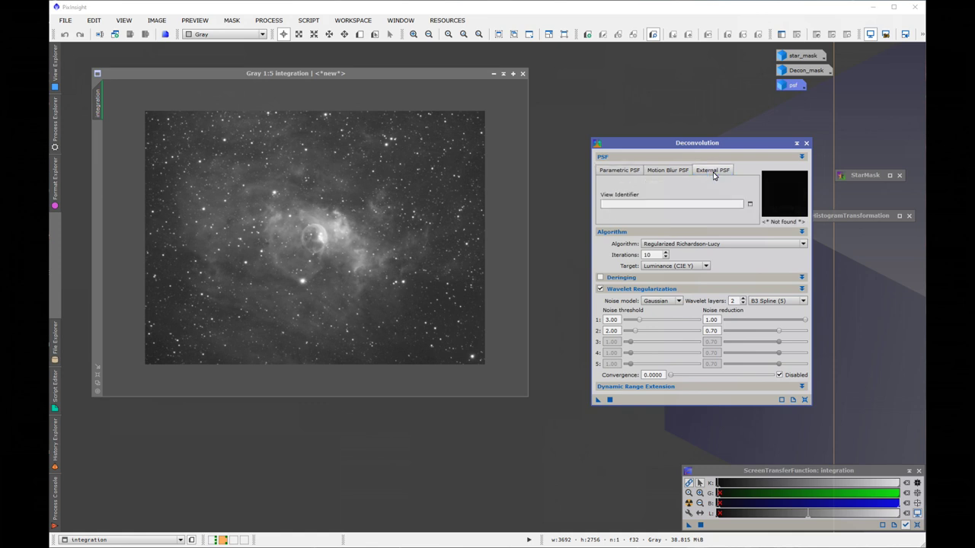
{"action": "left_click_drag", "start_coordinate": [789, 88], "coordinate": [655, 209]}
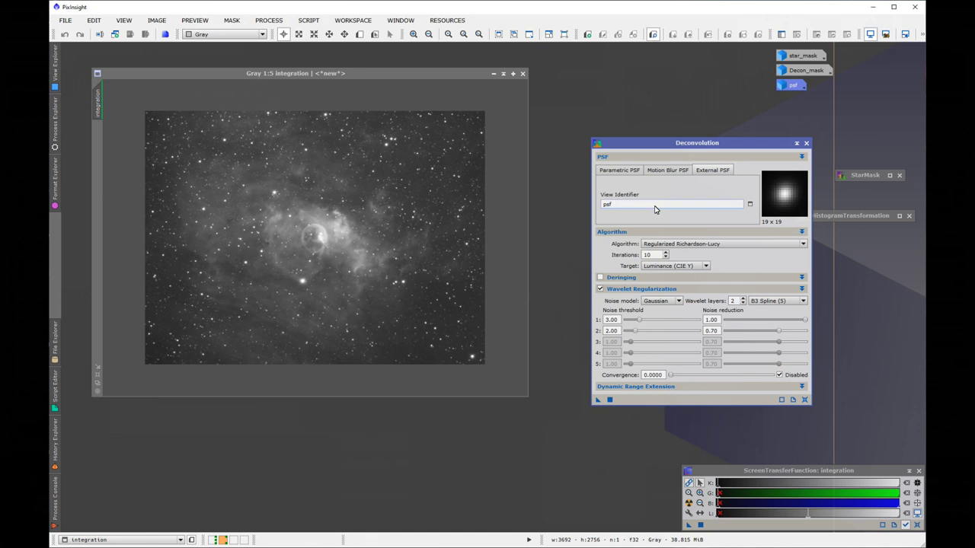
{"action": "left_click", "coordinate": [750, 205]}
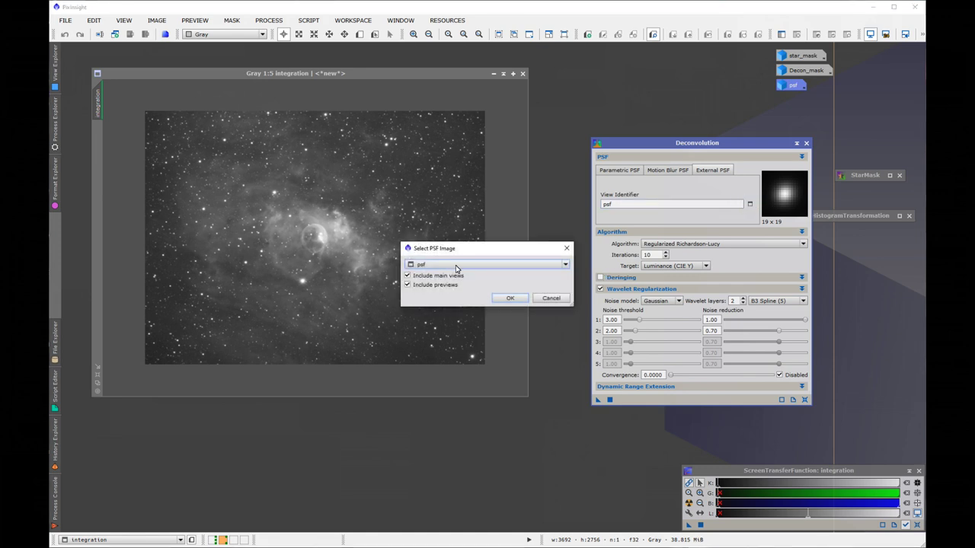
{"action": "left_click", "coordinate": [551, 298]}
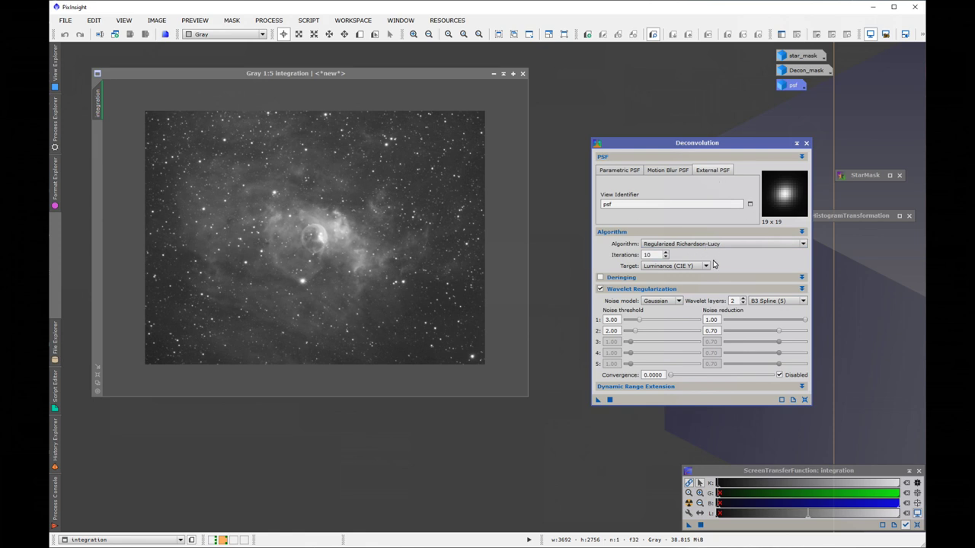
Enable deringing with global dark 0.0300 and local deringing that uses star_mask as its local support
{"action": "left_click", "coordinate": [599, 278]}
{"action": "left_click", "coordinate": [801, 279]}
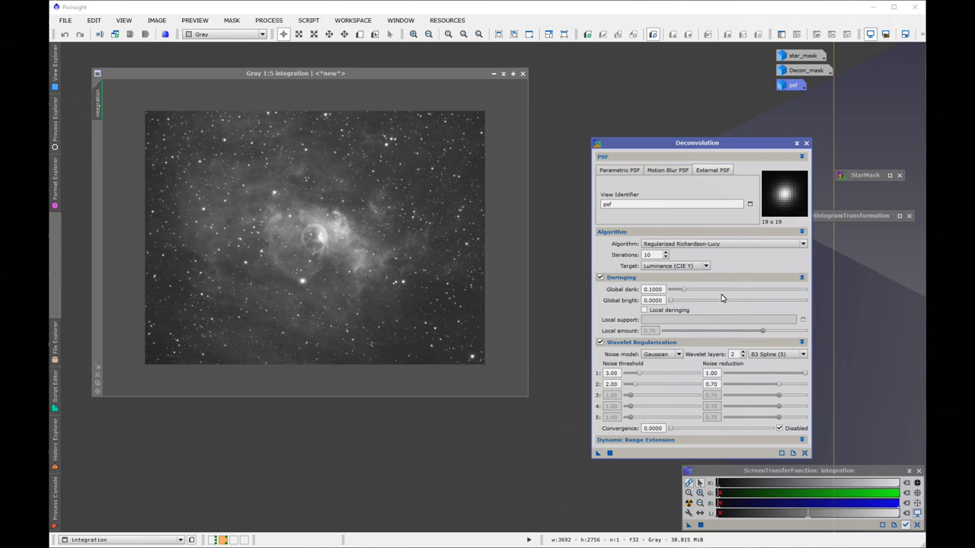
{"action": "left_click", "coordinate": [645, 310]}
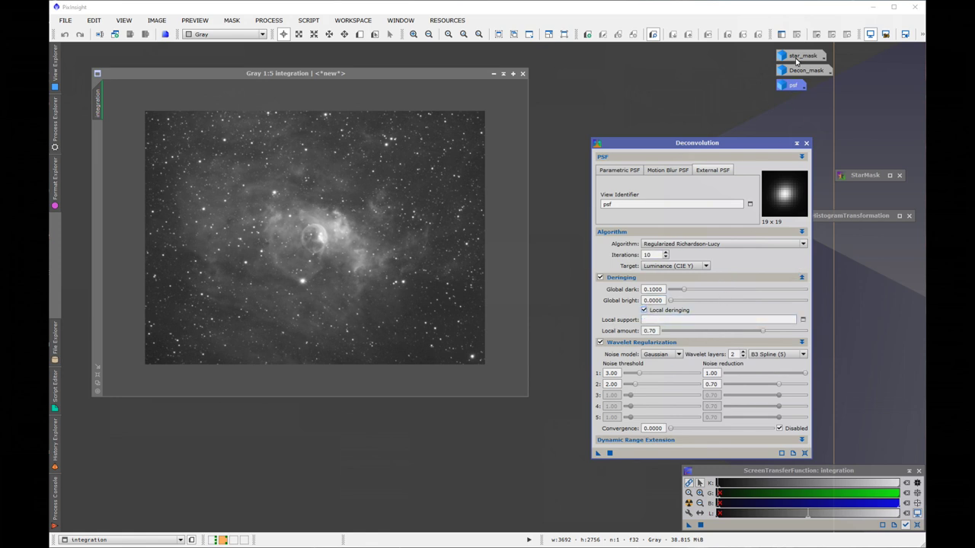
{"action": "left_click_drag", "start_coordinate": [796, 62], "coordinate": [672, 320]}
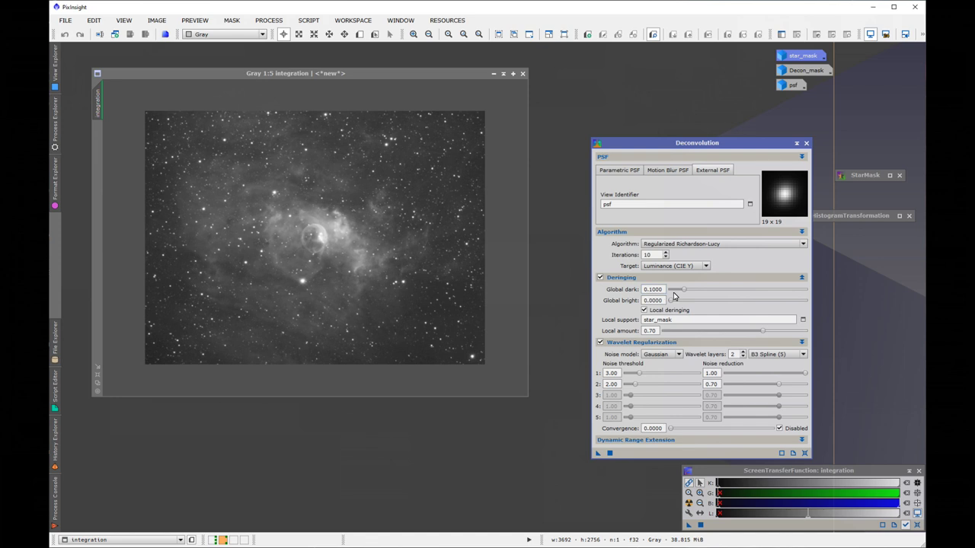
{"action": "left_click_drag", "start_coordinate": [685, 290], "coordinate": [680, 293]}
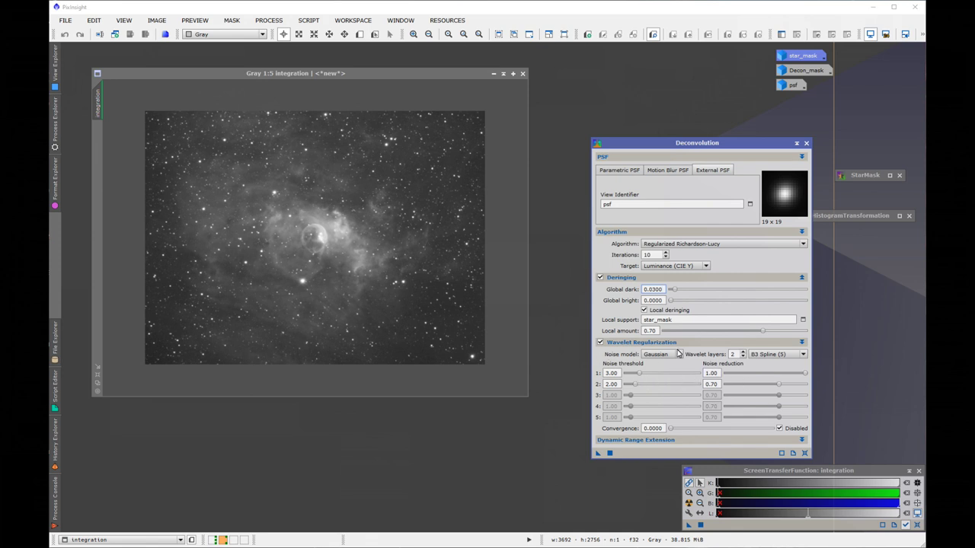
Set wavelet regularization to 4 layers, with noise reduction 0.53 for layer 3 and 0.34 for layer 4
{"action": "left_click", "coordinate": [742, 352]}
{"action": "left_click", "coordinate": [742, 352]}
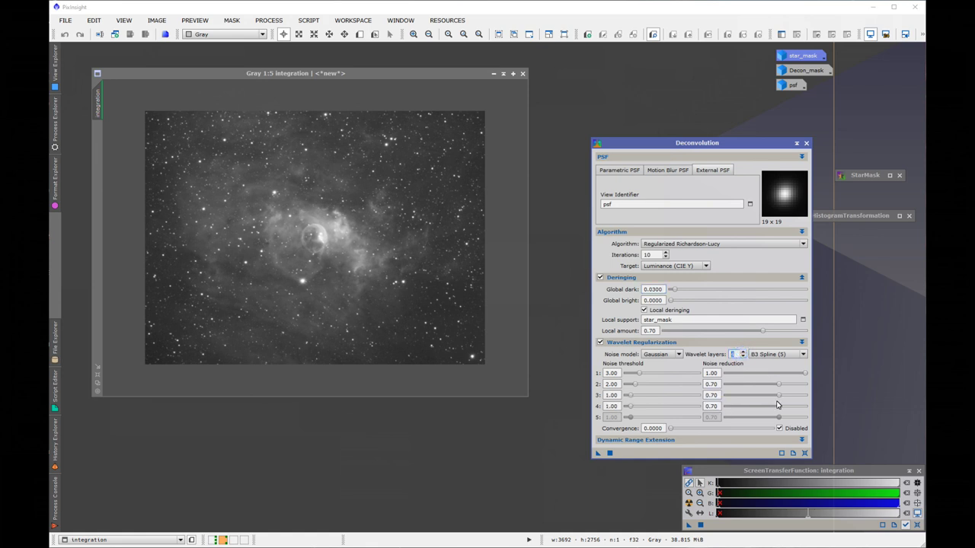
{"action": "scroll", "coordinate": [777, 397], "scroll_direction": "down", "scroll_amount": 6}
{"action": "scroll", "coordinate": [778, 411], "scroll_direction": "down", "scroll_amount": 10}
Enlarge the integration image window, restore the Decon_mask image and apply it as the integration's mask
{"action": "left_click_drag", "start_coordinate": [296, 73], "coordinate": [275, 58]}
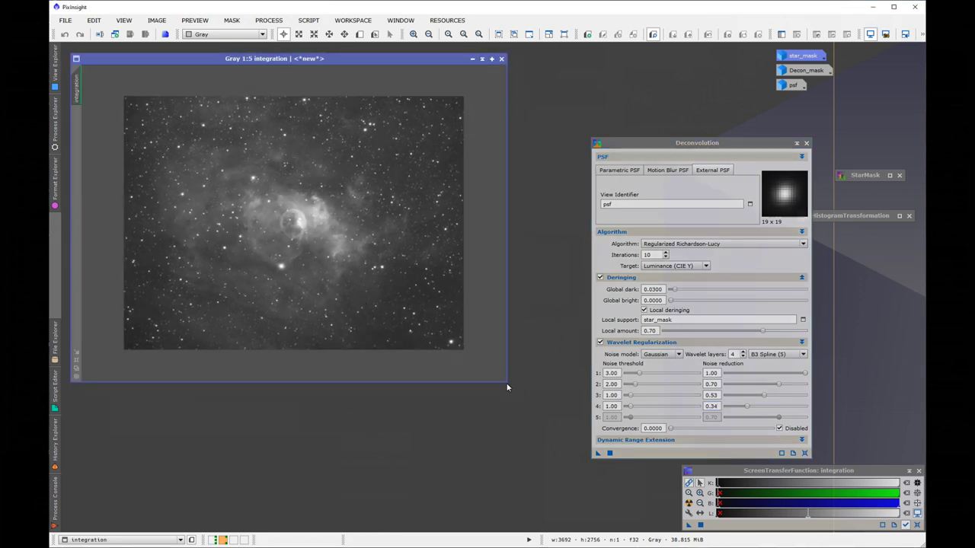
{"action": "left_click_drag", "start_coordinate": [507, 382], "coordinate": [565, 457]}
{"action": "scroll", "coordinate": [379, 327], "scroll_direction": "up", "scroll_amount": 1}
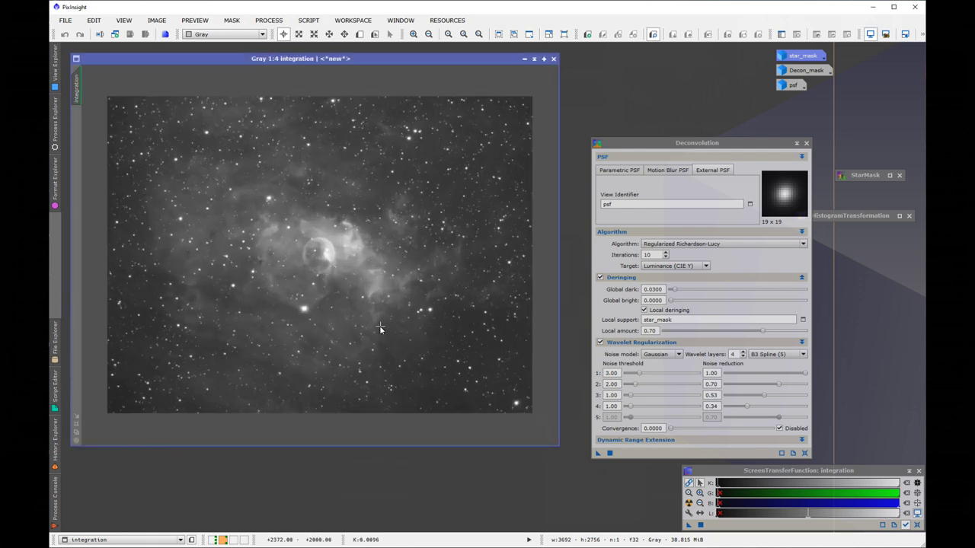
{"action": "double_click", "coordinate": [805, 70]}
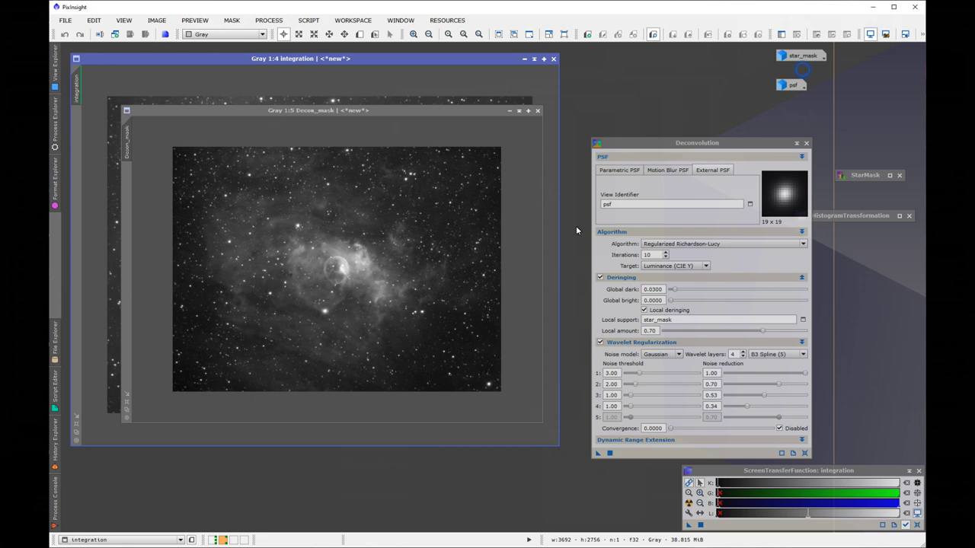
{"action": "left_click_drag", "start_coordinate": [75, 131], "coordinate": [75, 130]}
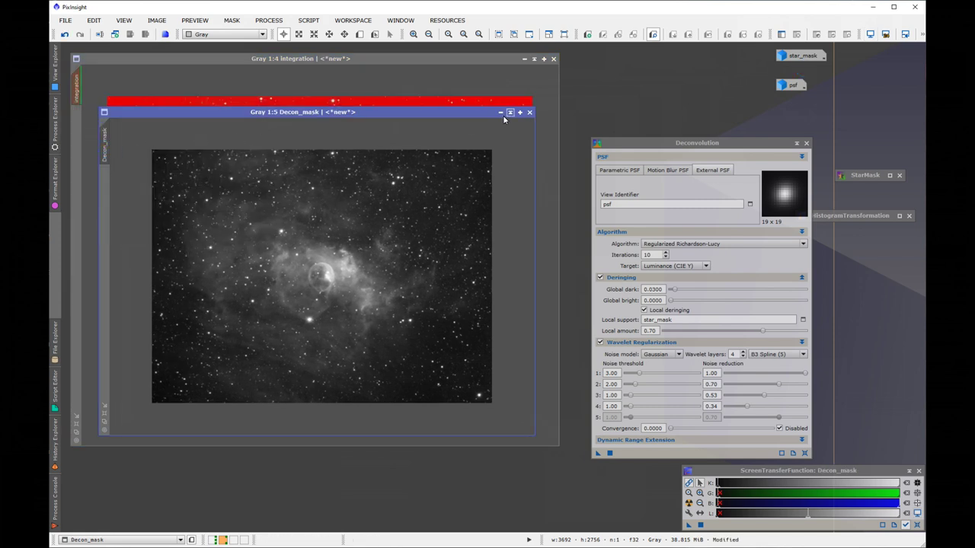